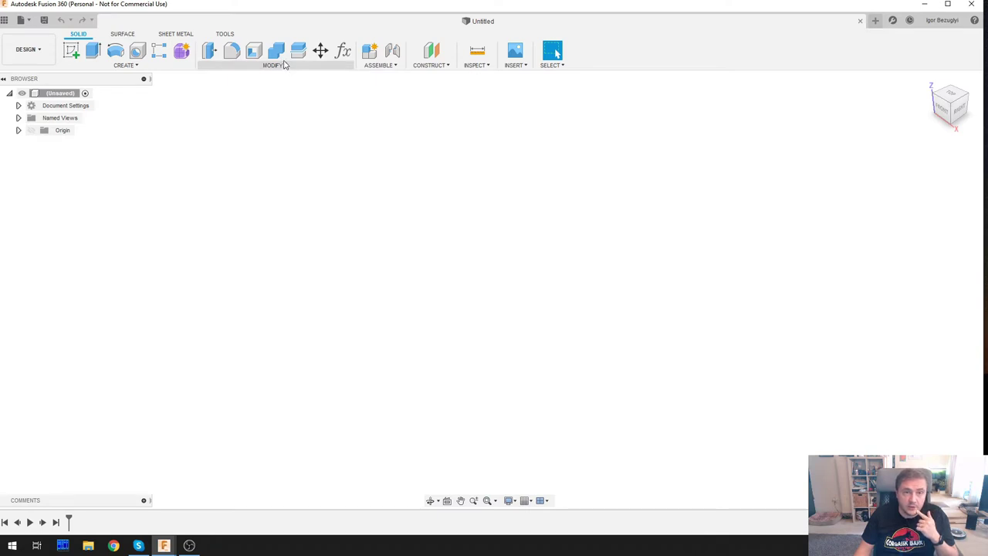
Look at the pinning options for the Change Parameters command in the Modify menu.
click(286, 66)
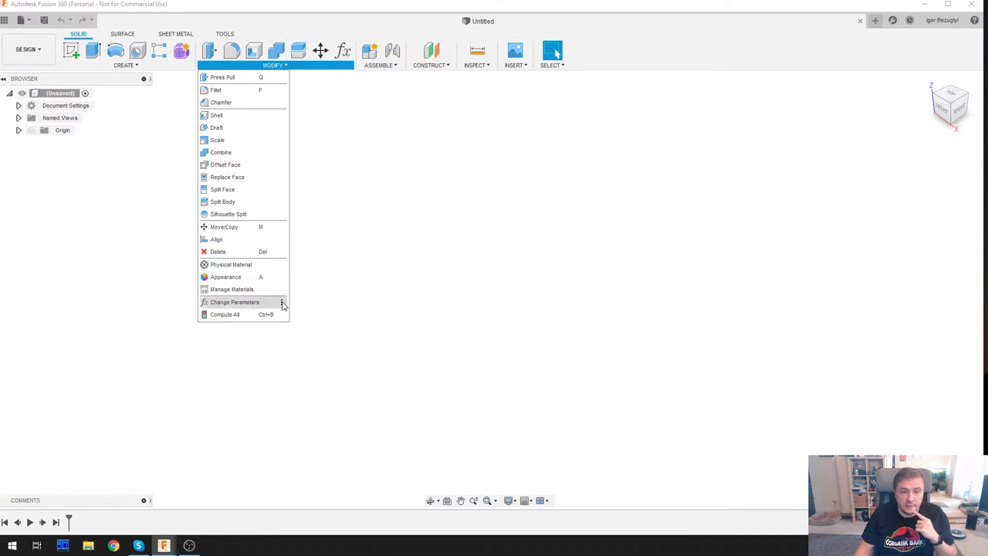
click(283, 303)
click(282, 301)
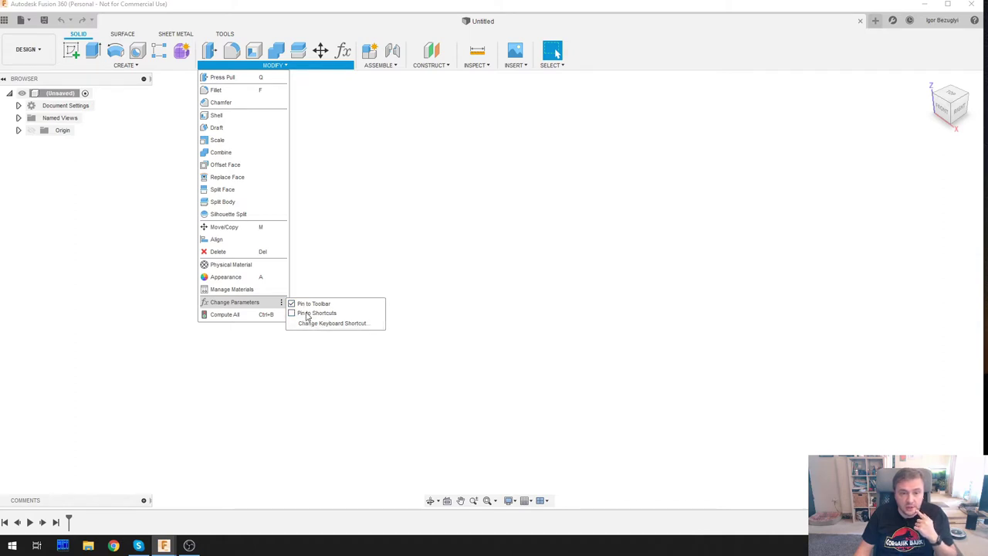
click(336, 151)
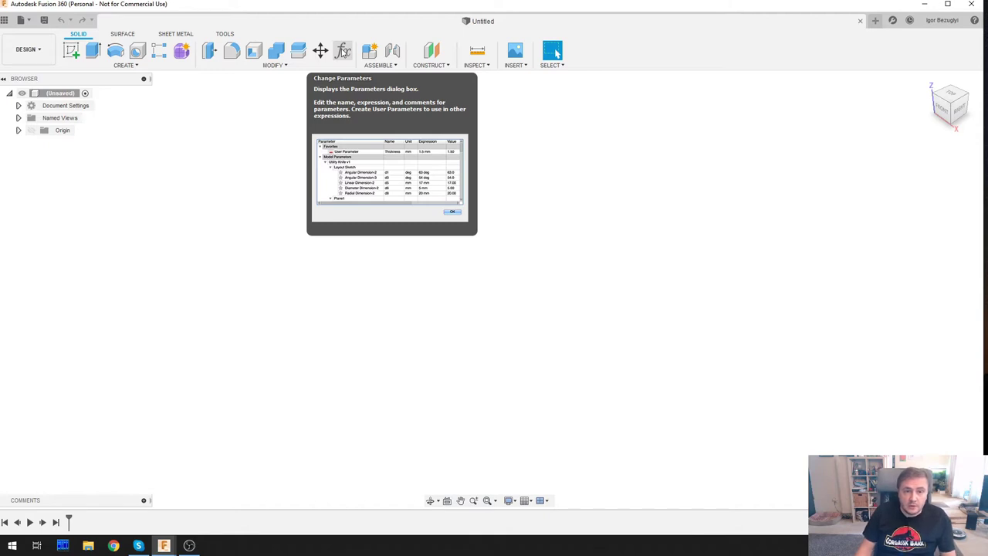
Add a user parameter named size with the value 60 mm.
click(343, 52)
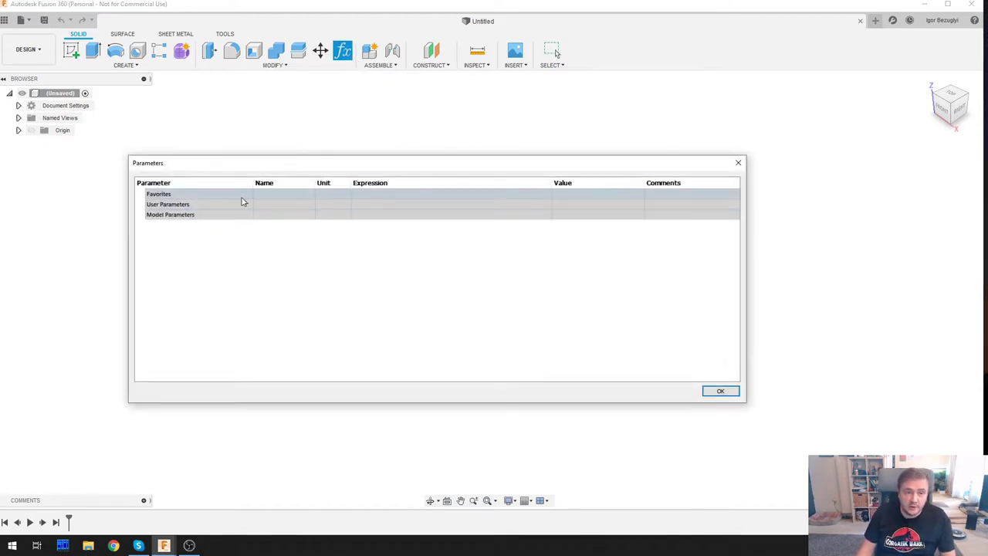
click(241, 216)
click(246, 204)
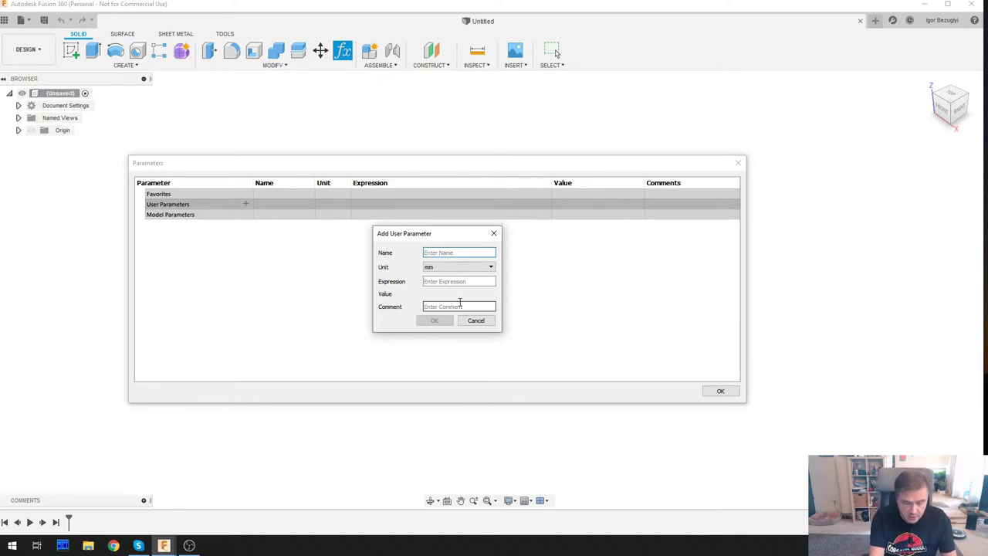
text(size)
key(Tab)
key(Tab)
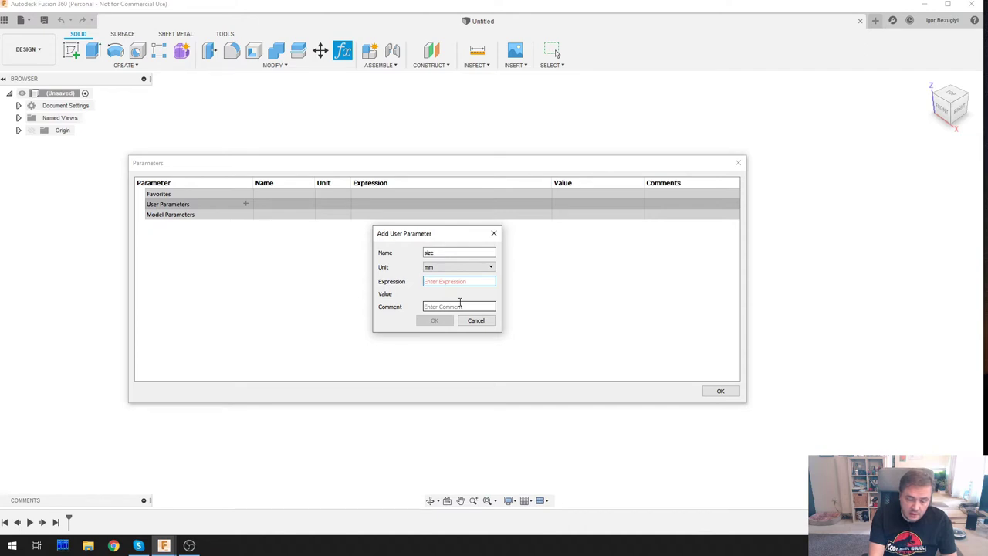
text(60 mm)
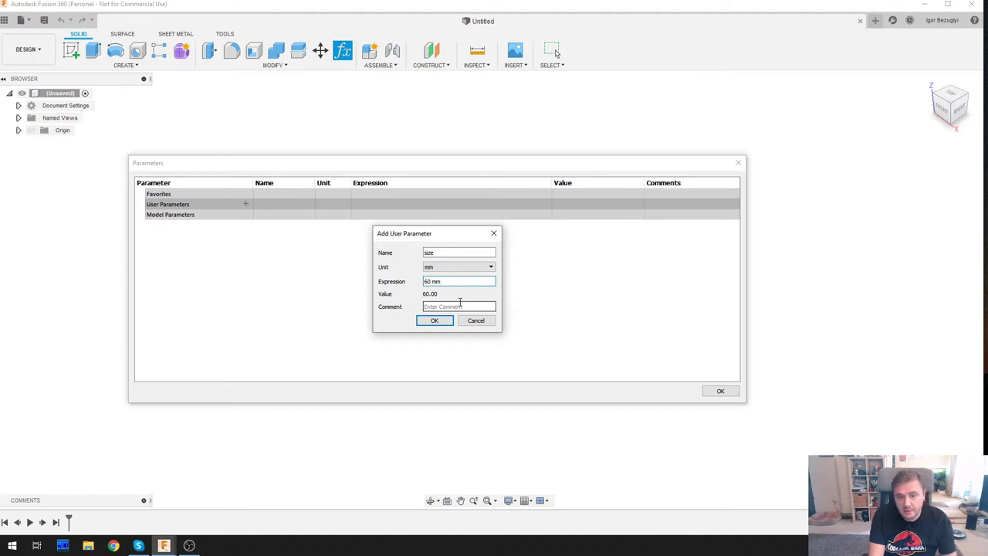
key(Return)
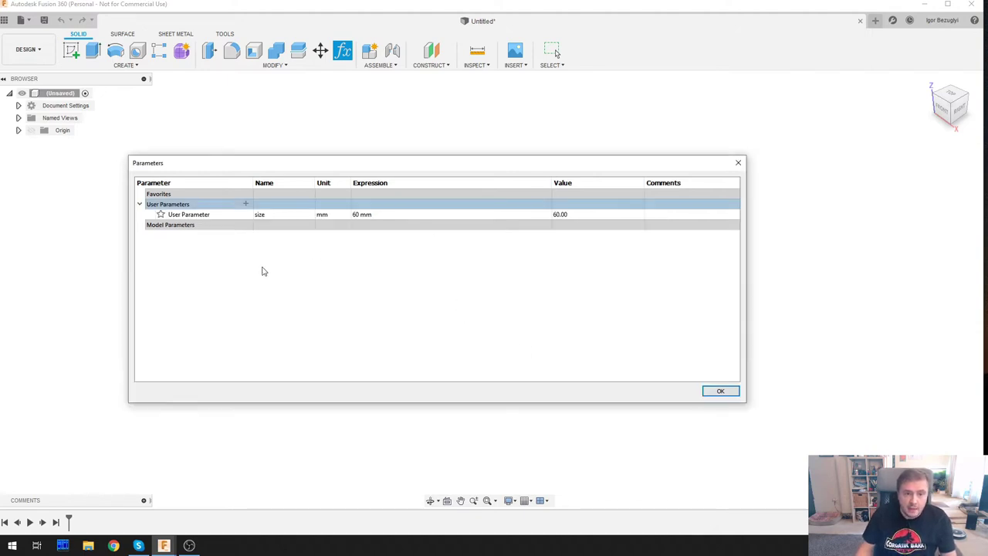
Add a second user parameter, c_diam = 20 mm, and close the parameters window.
click(246, 204)
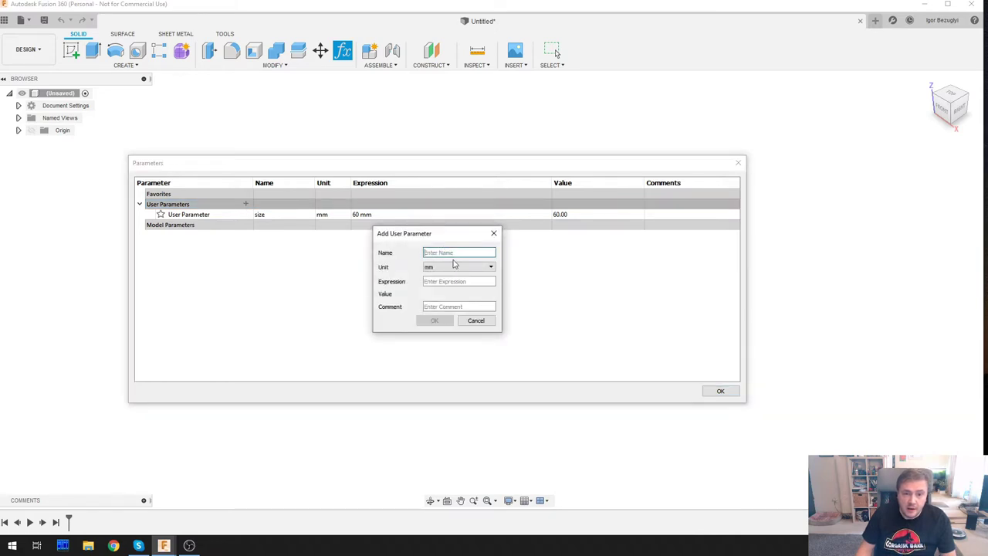
text(c)
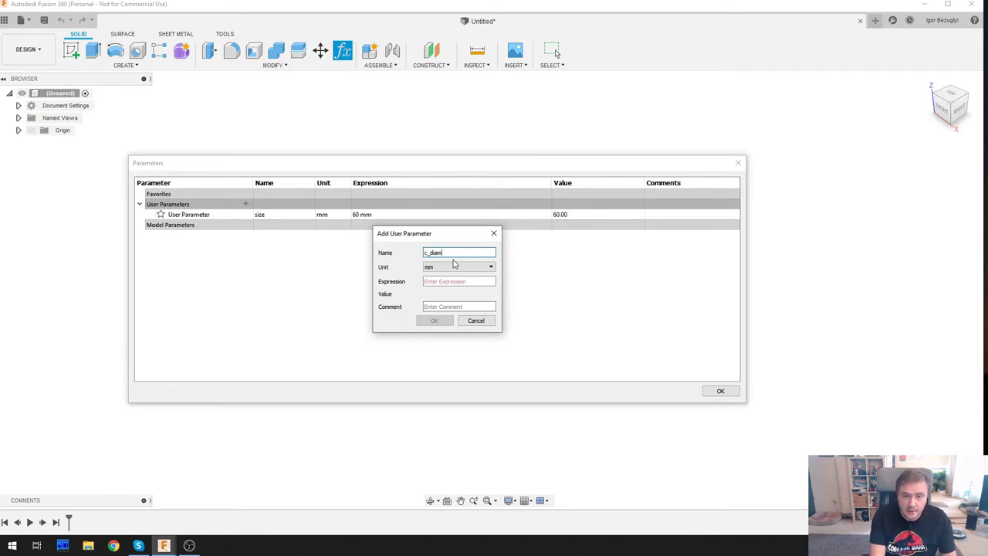
text(_diam)
key(Tab)
key(Tab)
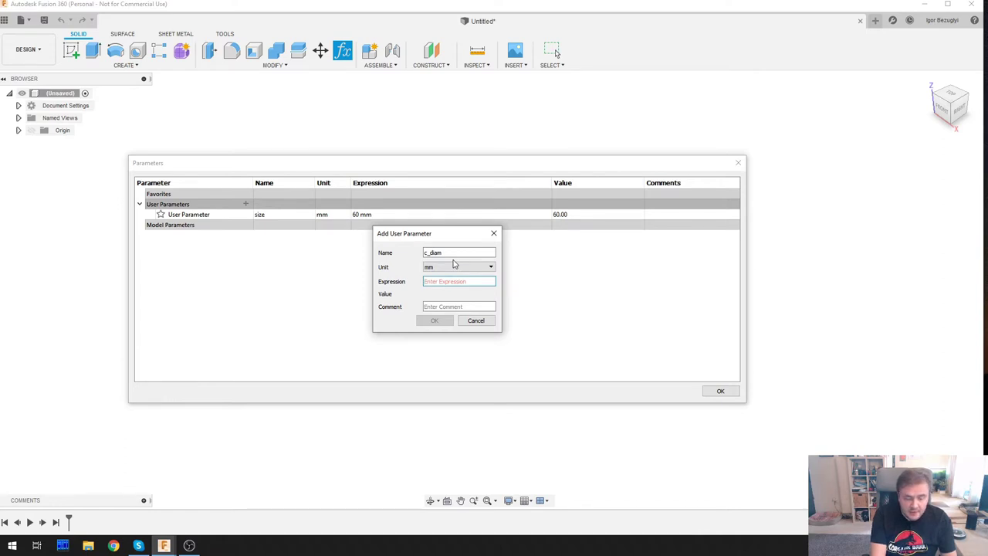
text(20)
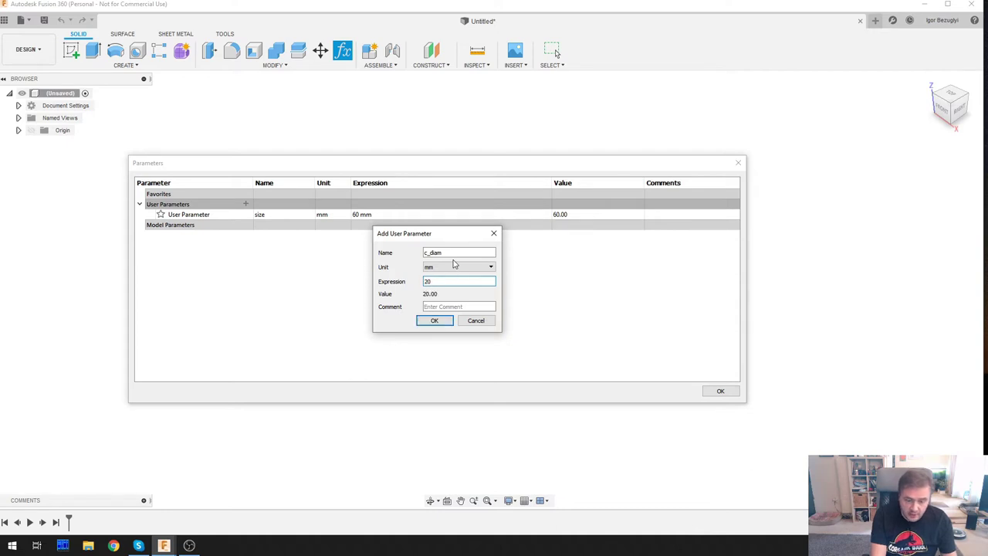
text( mm)
key(Return)
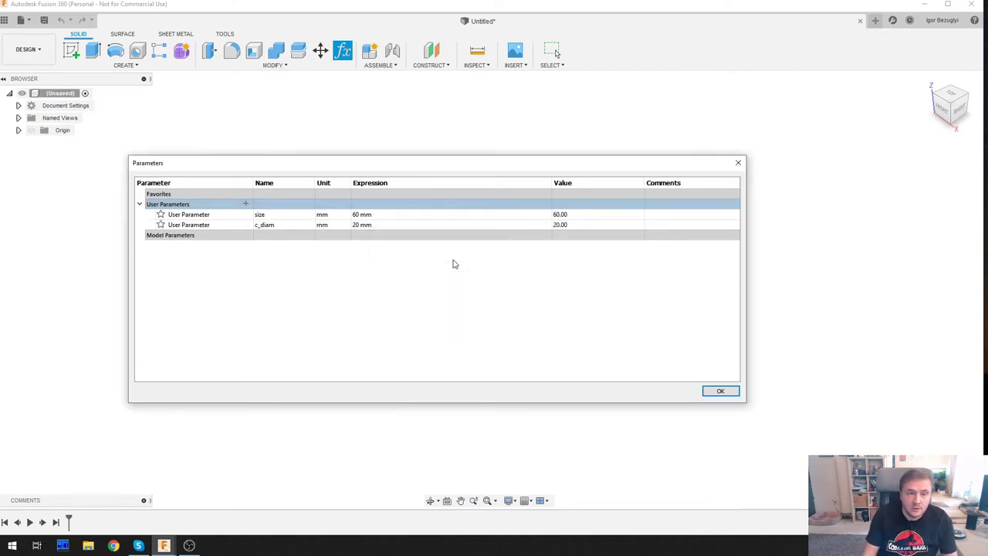
click(718, 392)
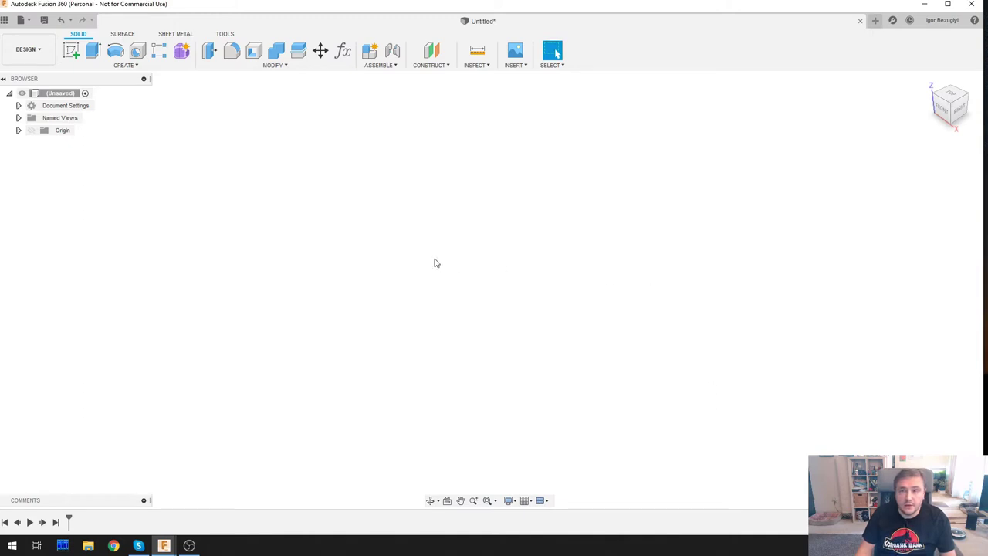
Start a new sketch on the horizontal ground plane.
click(125, 68)
click(113, 89)
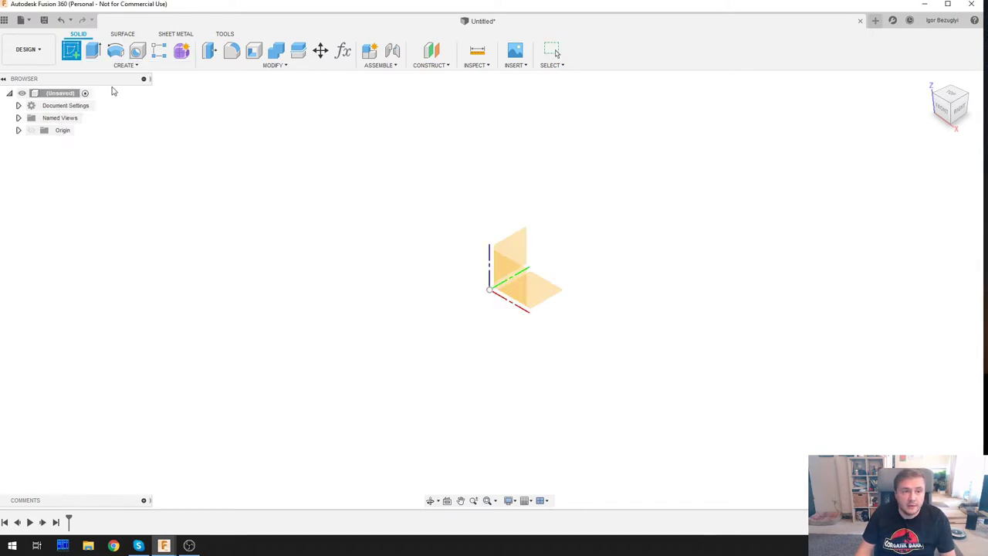
click(553, 291)
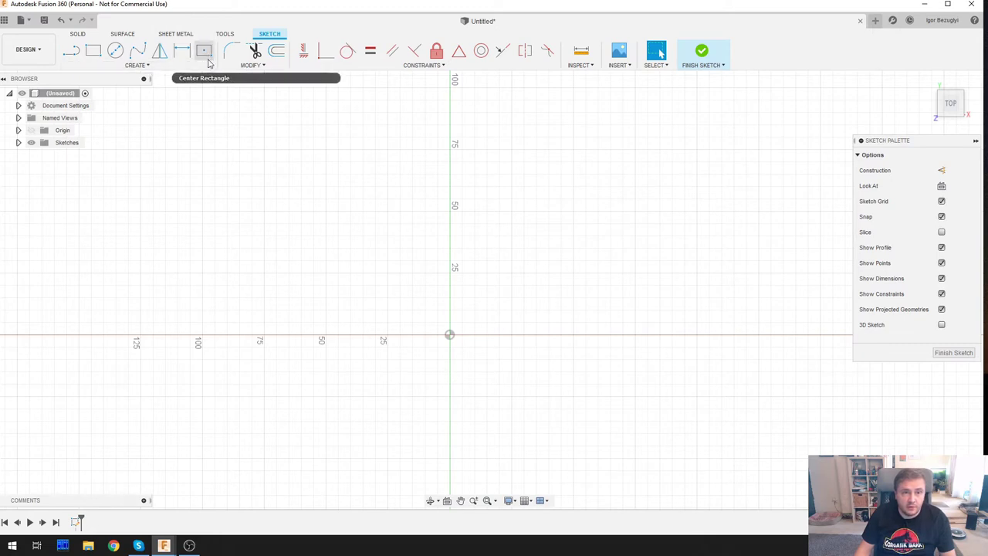
Draw a center rectangle at the origin with width and height both set to size.
click(149, 68)
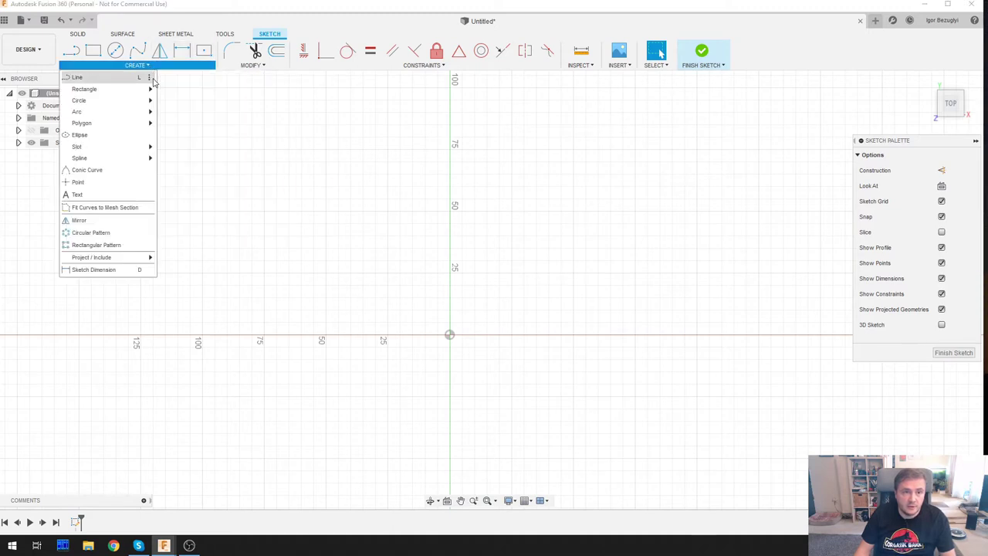
mouse_move(149, 94)
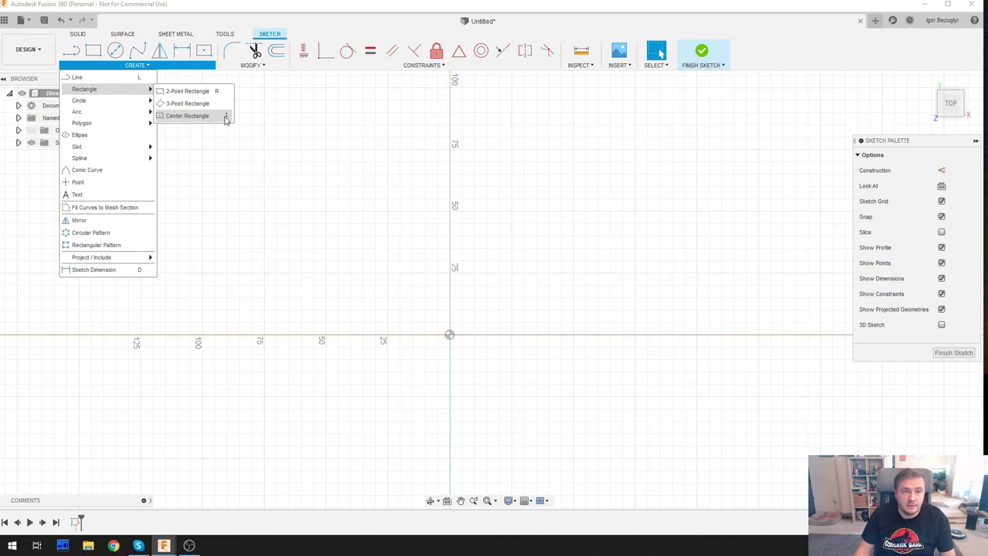
click(205, 52)
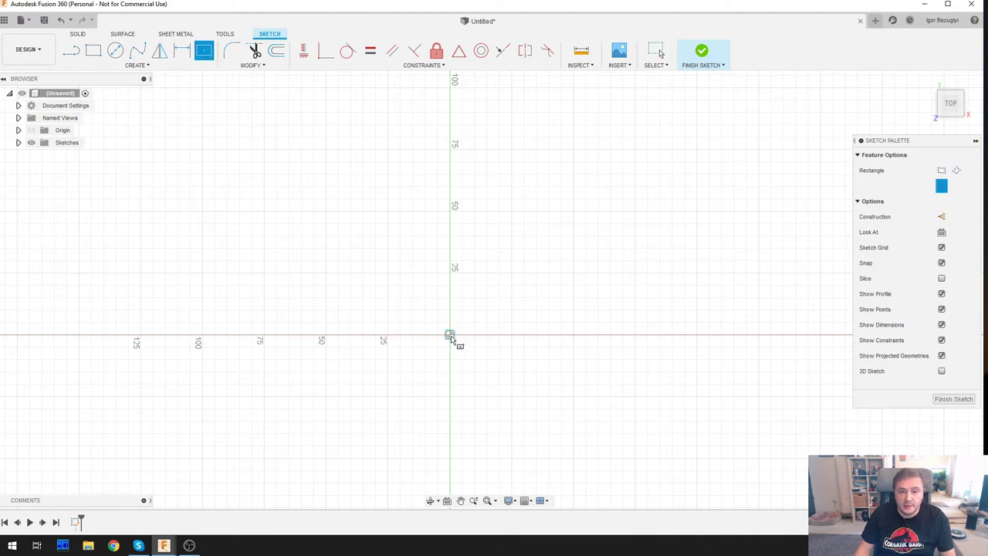
click(450, 337)
key(Tab)
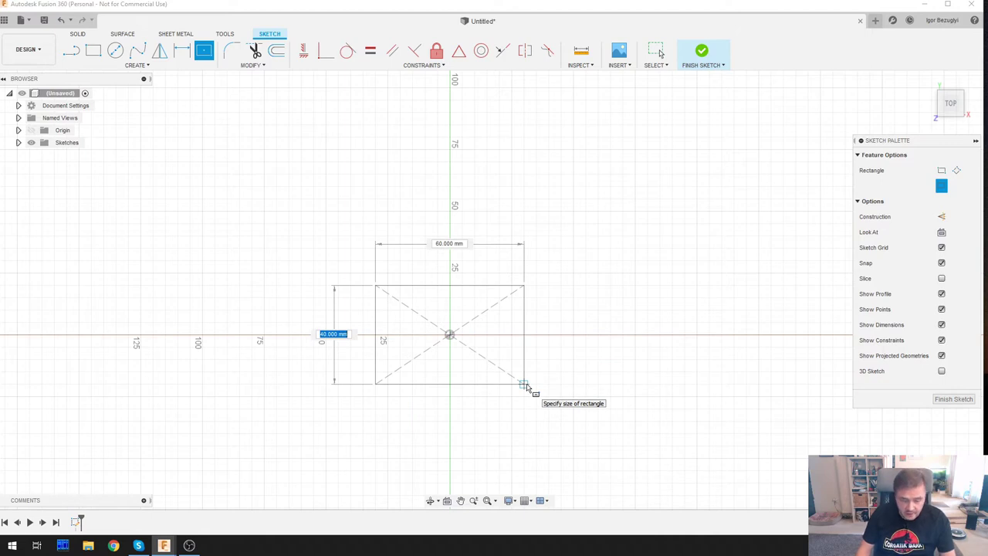
text(siz)
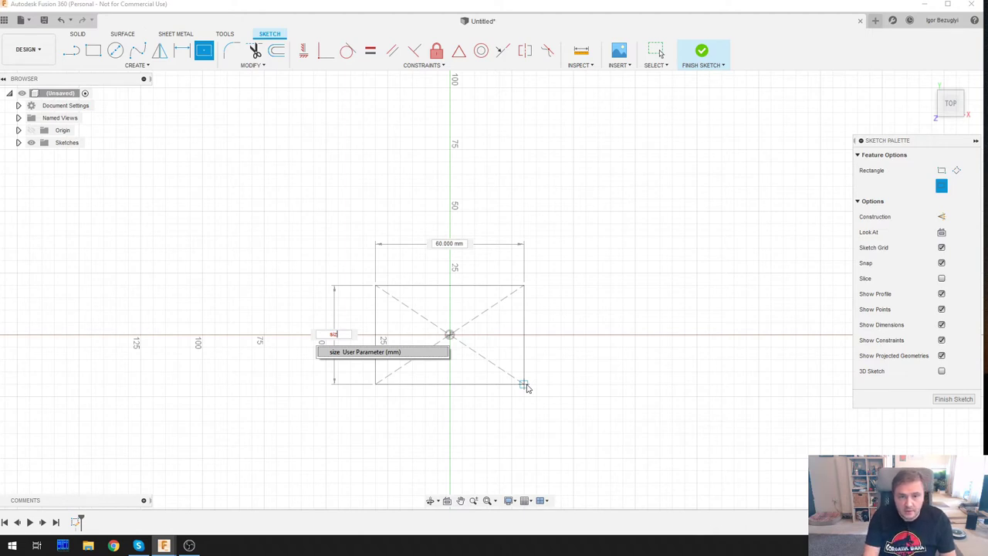
key(Tab)
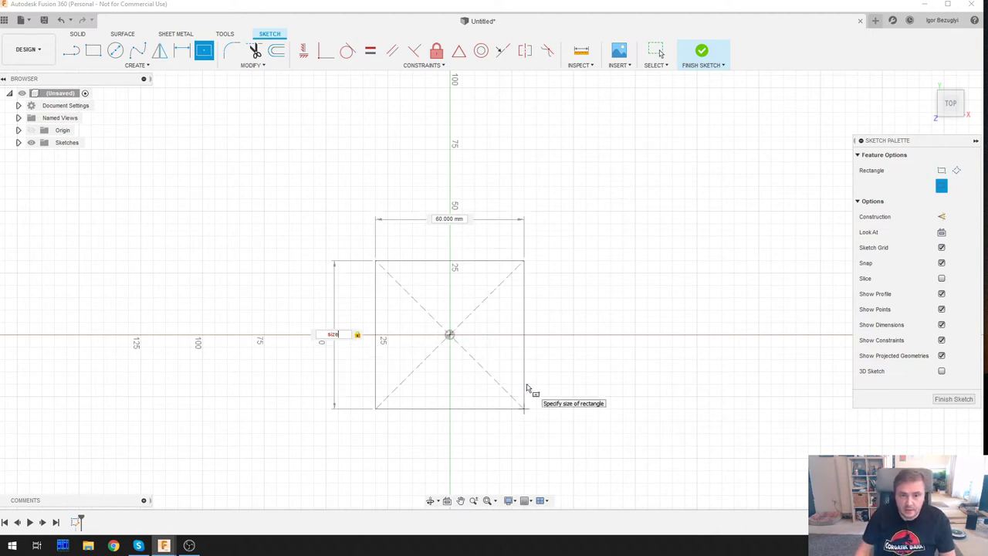
key(Tab)
text(siz)
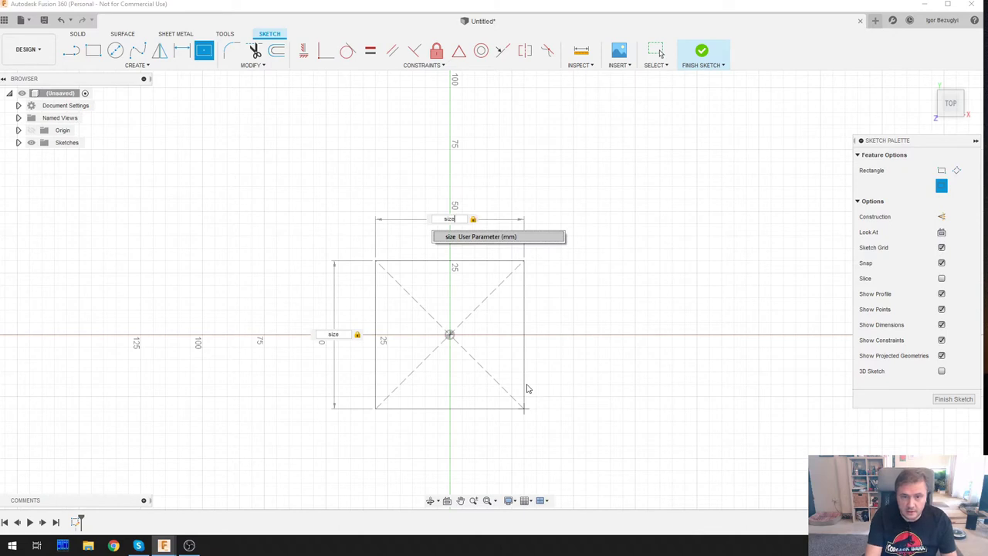
key(Tab)
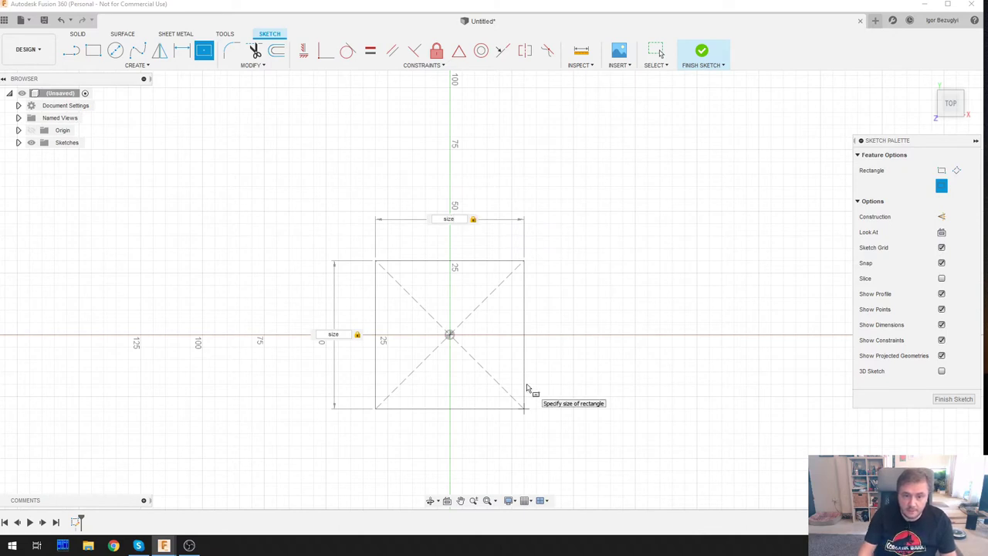
key(Return)
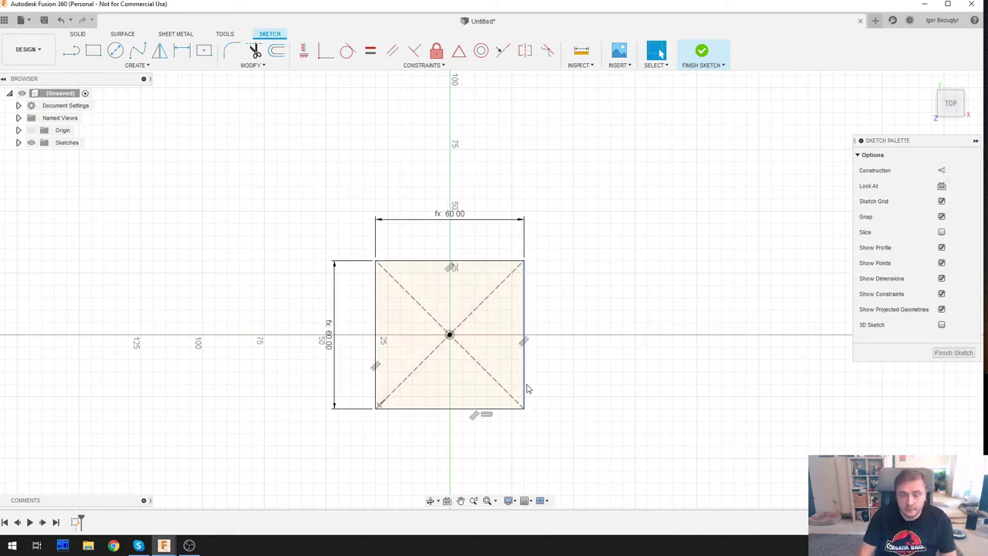
scroll(552, 408, down, 1)
scroll(520, 347, up, 5)
scroll(392, 328, up, 1)
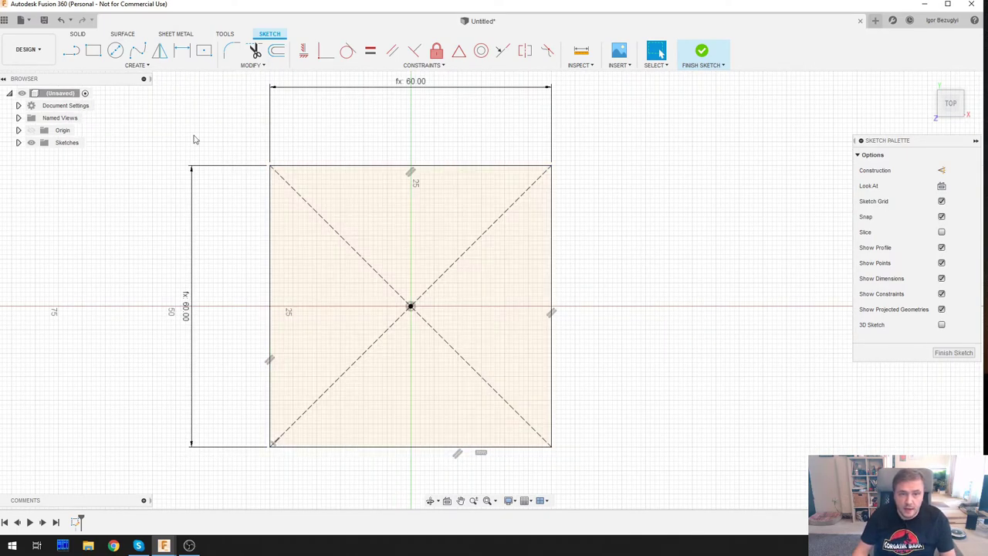
Draw a circle at the sketch centre with its diameter set to c_diam (20 mm).
key(c)
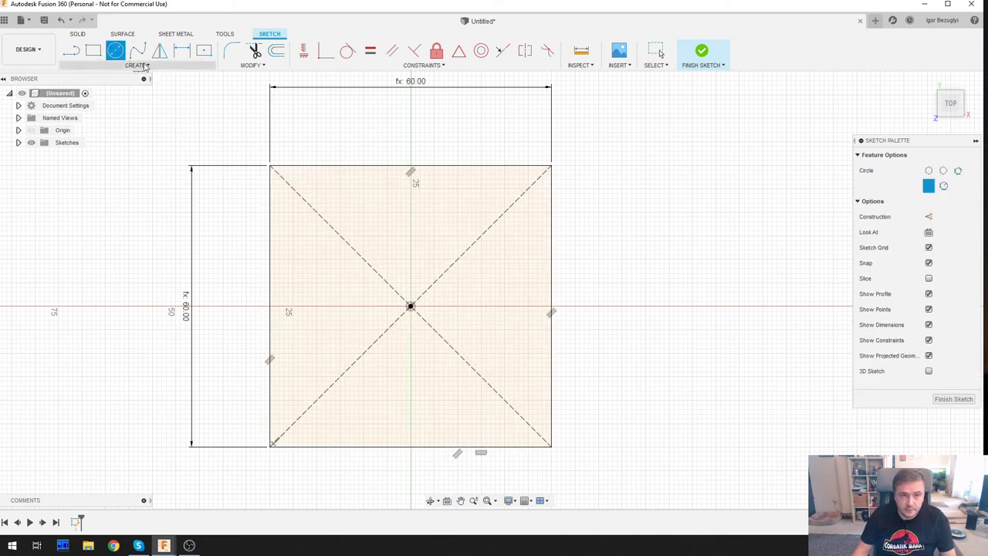
click(144, 66)
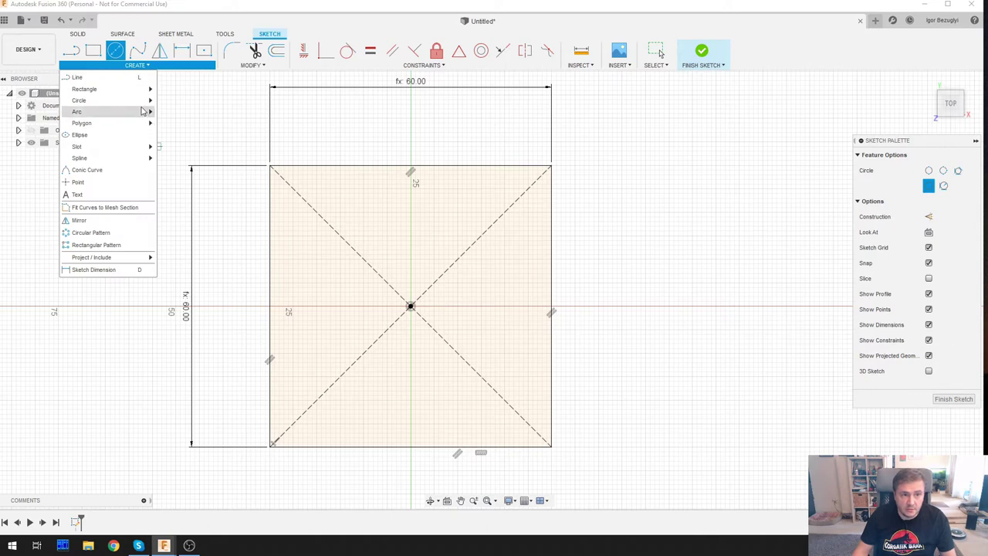
mouse_move(147, 100)
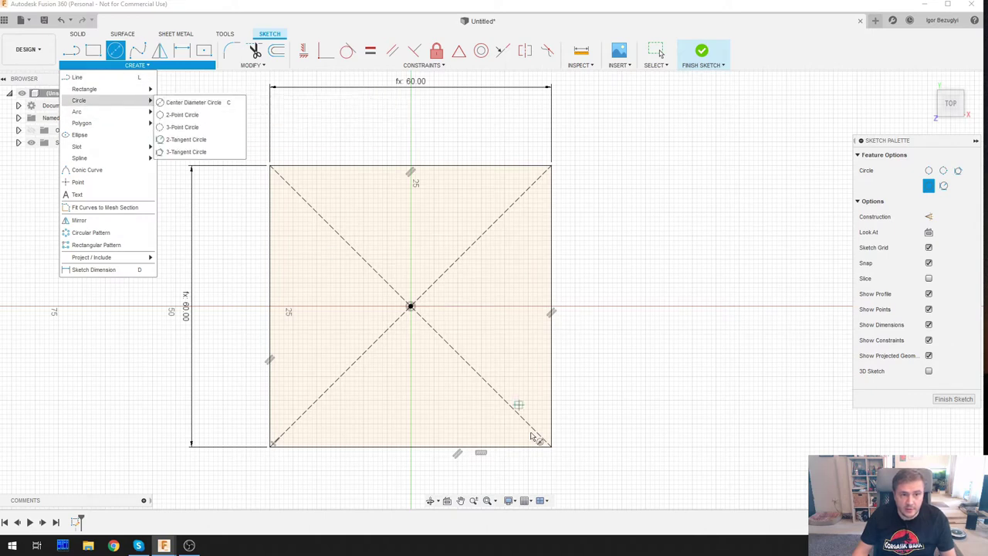
click(412, 306)
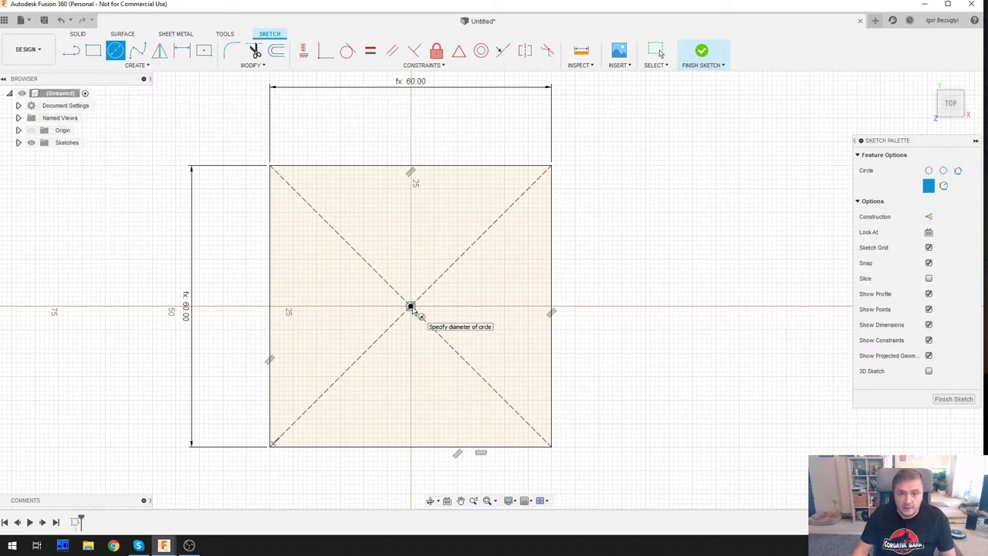
click(411, 306)
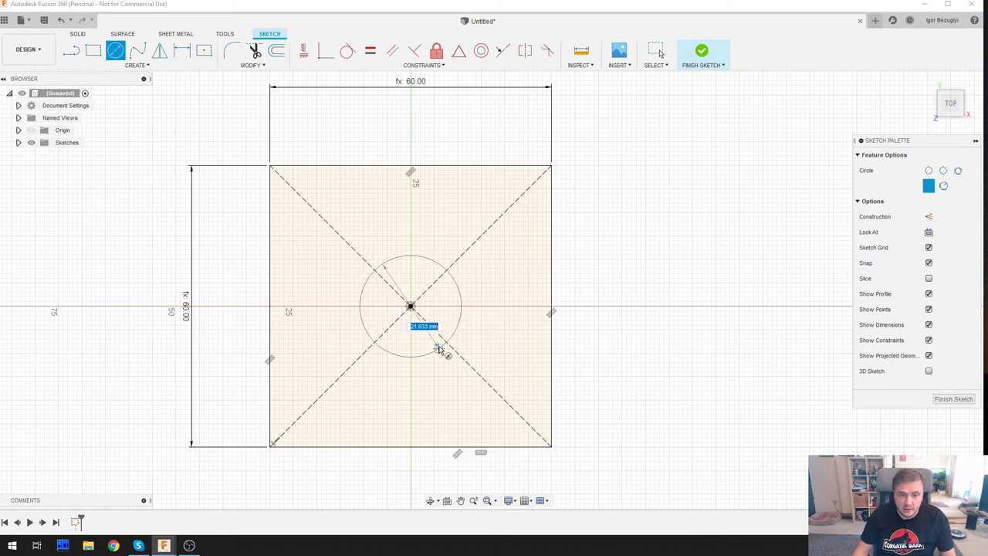
text(c)
click(439, 345)
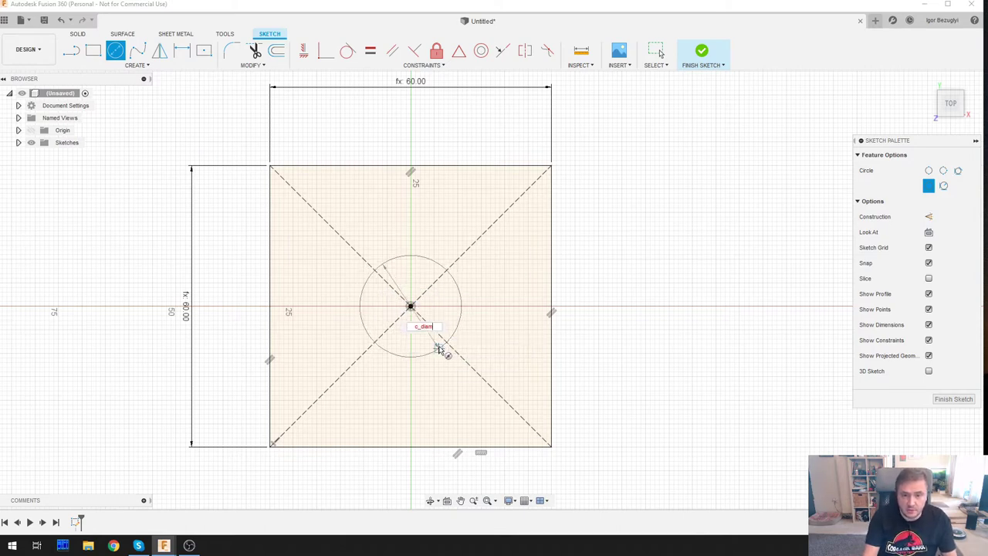
key(Return)
key(Escape)
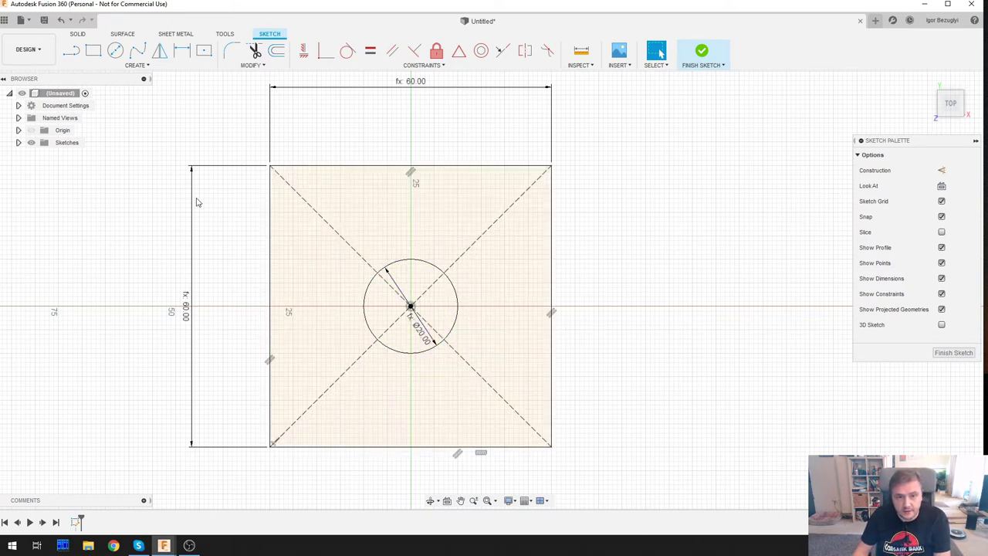
Draw four lines across the square, two top-to-bottom and two left-to-right.
key(l)
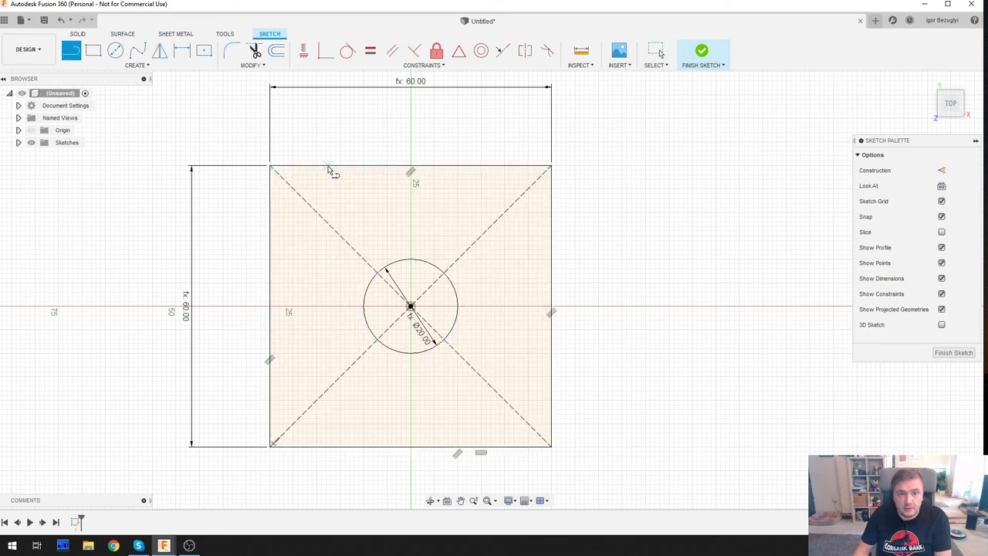
click(339, 165)
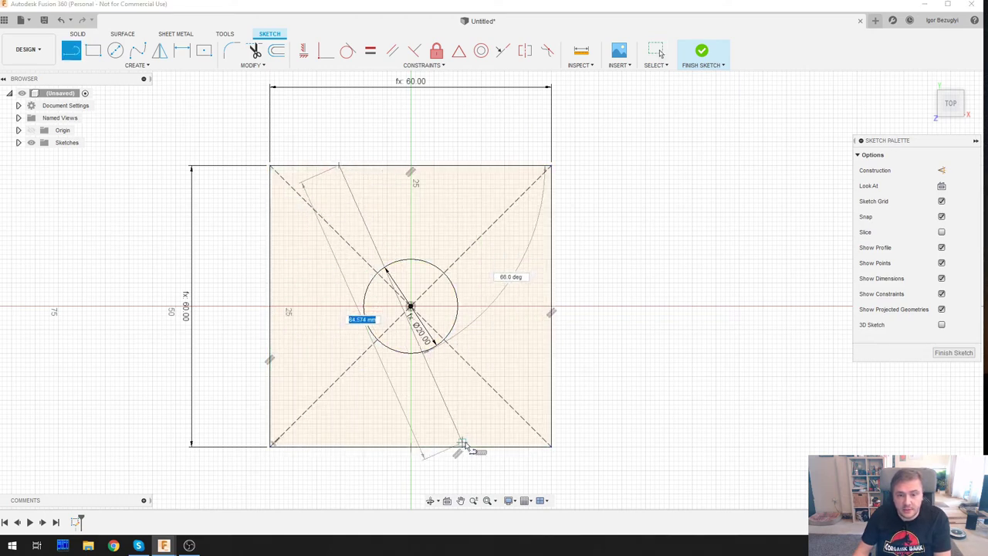
click(462, 445)
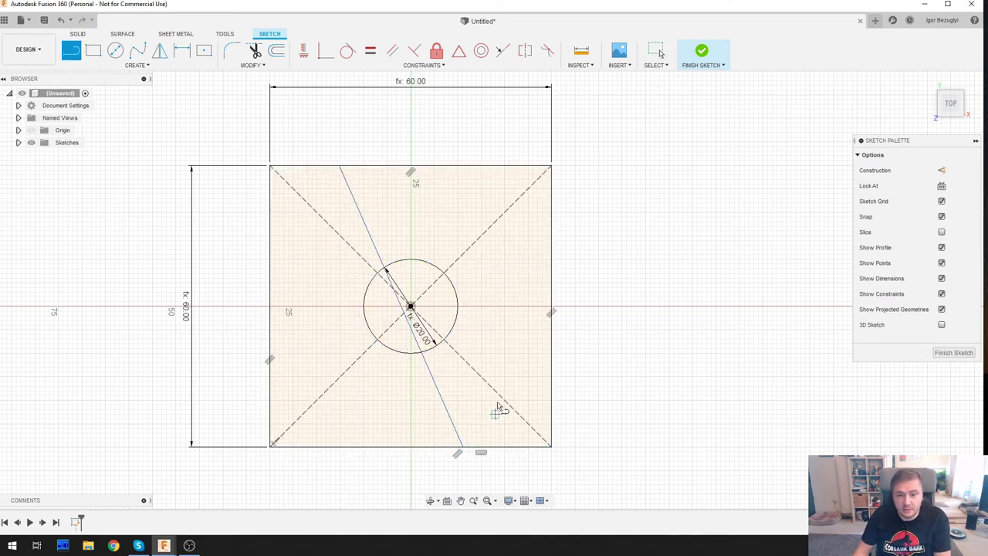
click(489, 166)
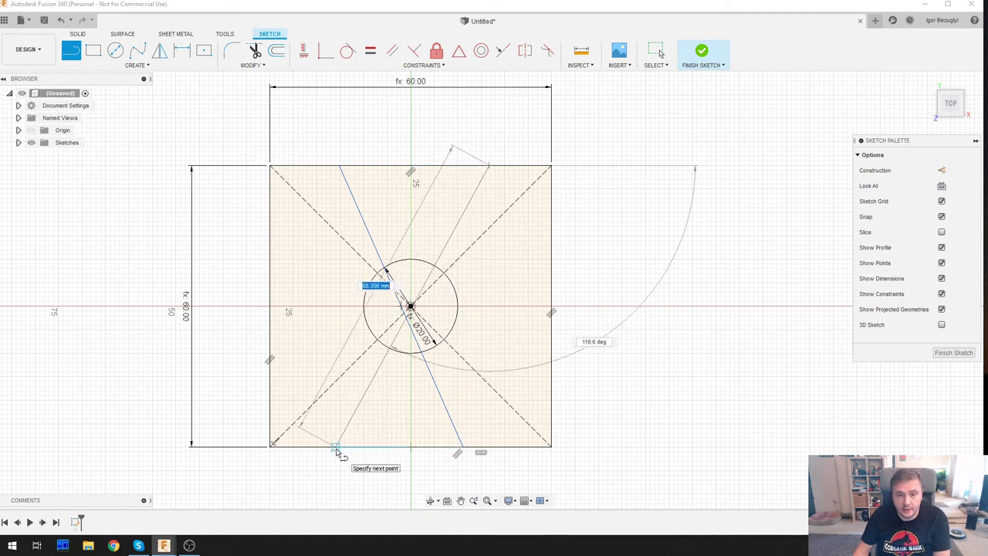
click(338, 447)
click(269, 385)
click(551, 240)
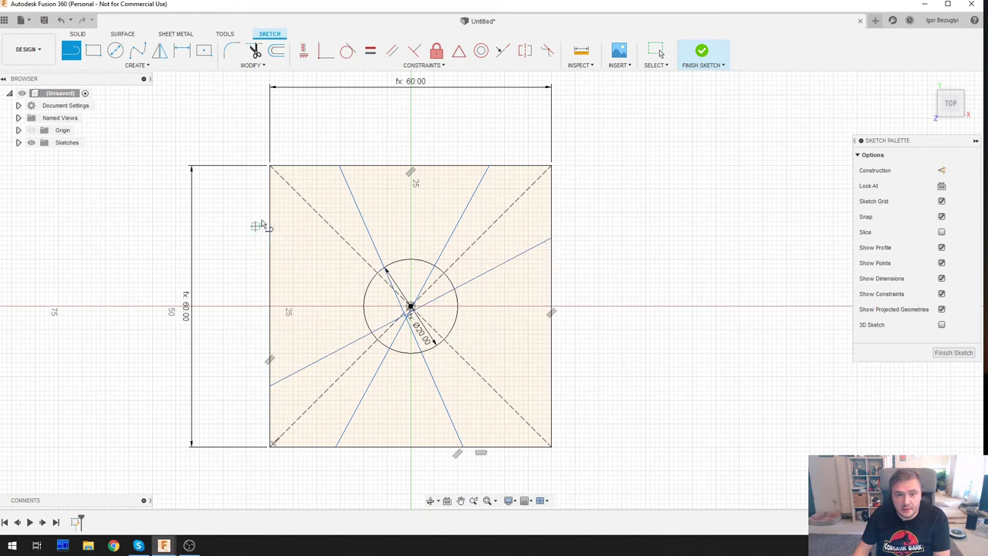
click(271, 225)
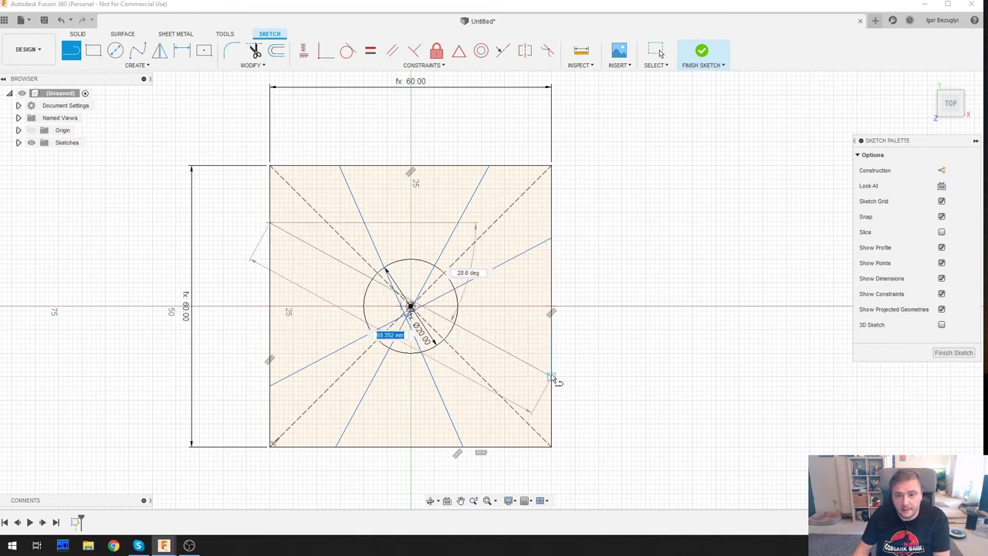
click(551, 376)
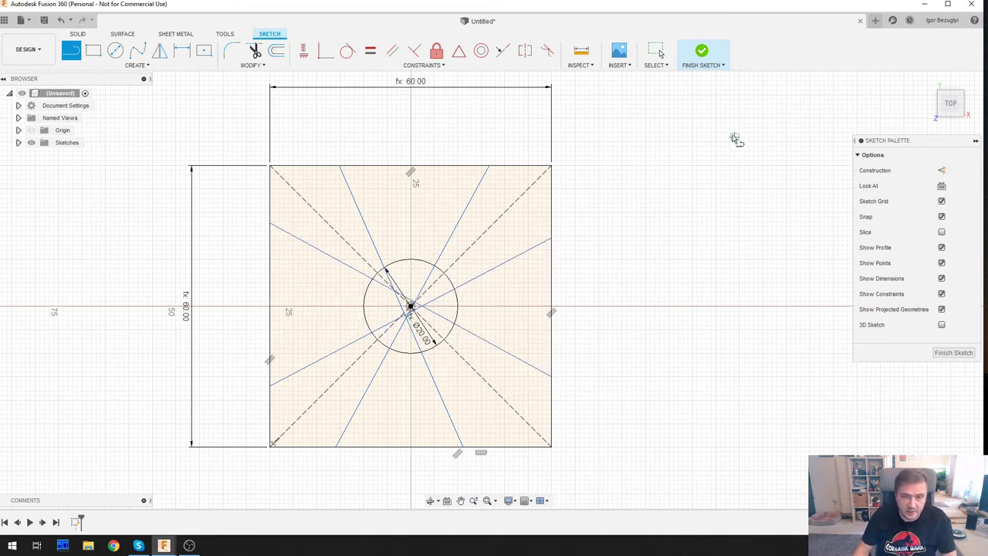
Dimension the top and right line endpoints size/4 (15 mm) from the square's corners.
key(d)
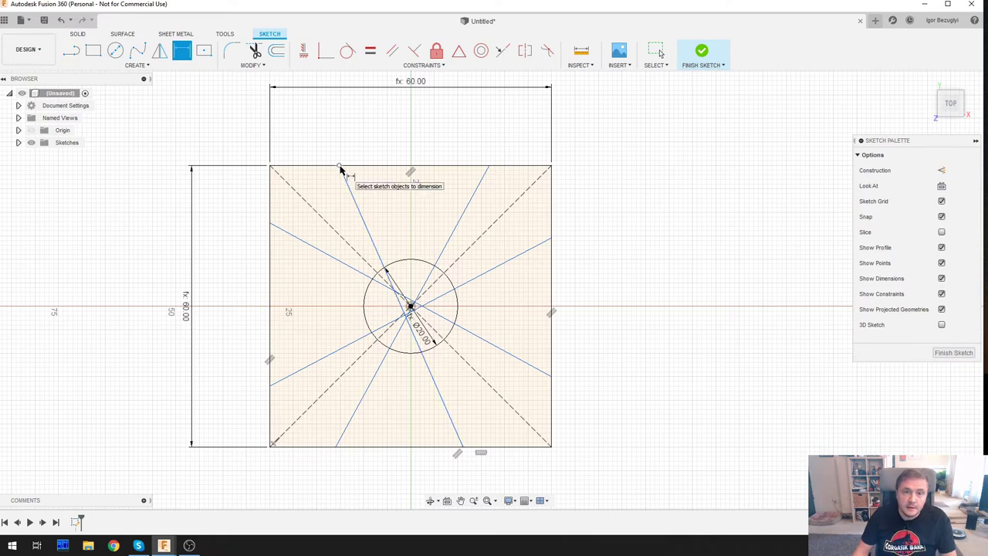
click(339, 166)
click(271, 183)
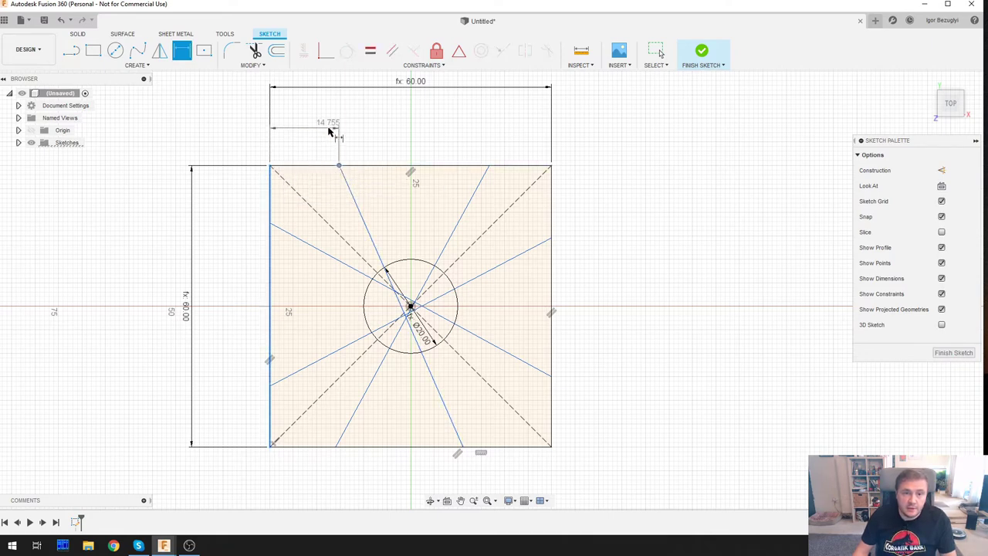
click(331, 132)
text(size)
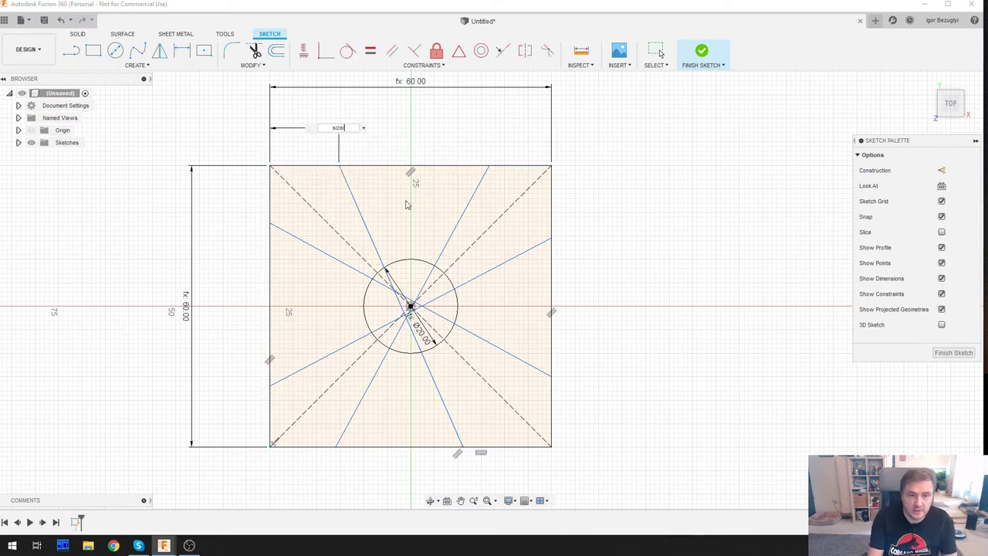
text(/4)
key(Return)
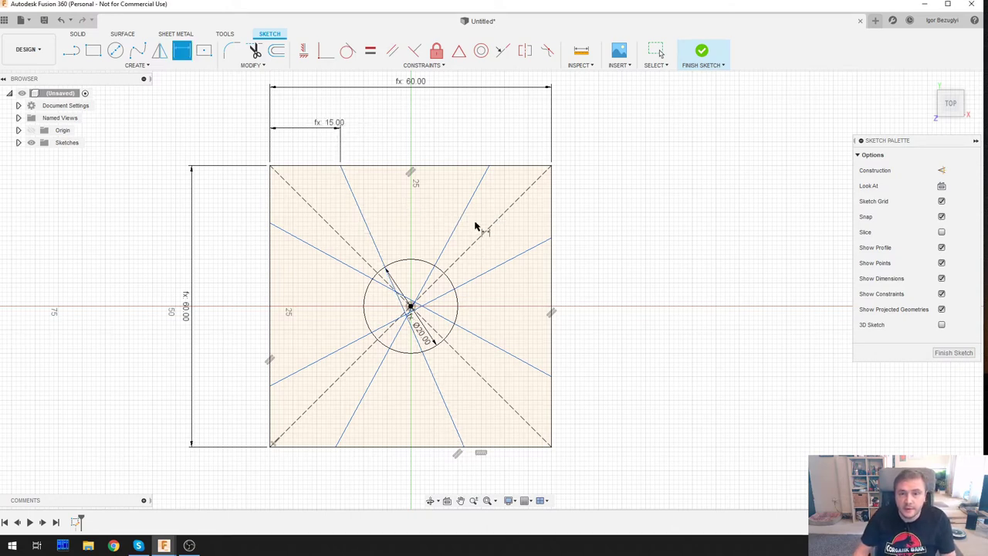
click(489, 165)
click(553, 185)
click(520, 126)
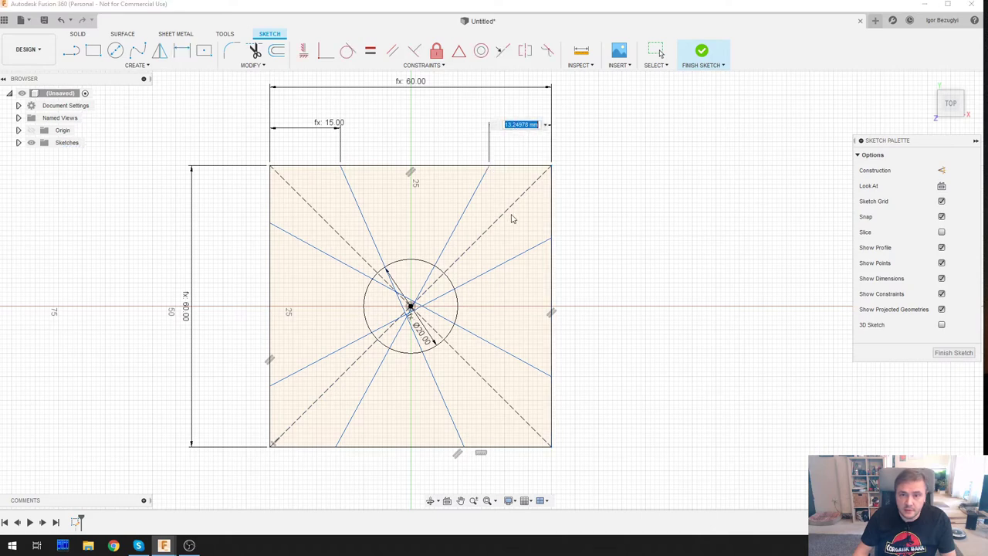
text(size/4)
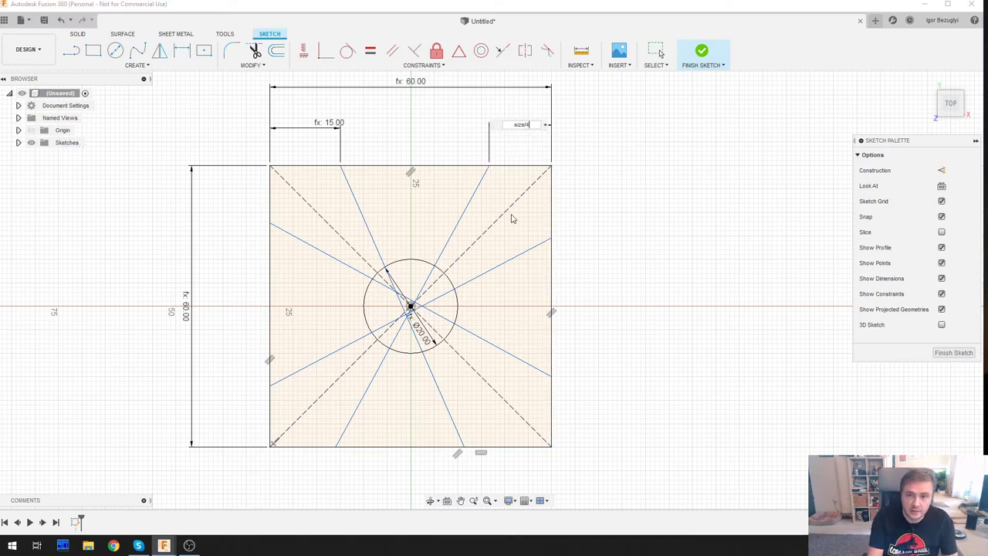
key(Return)
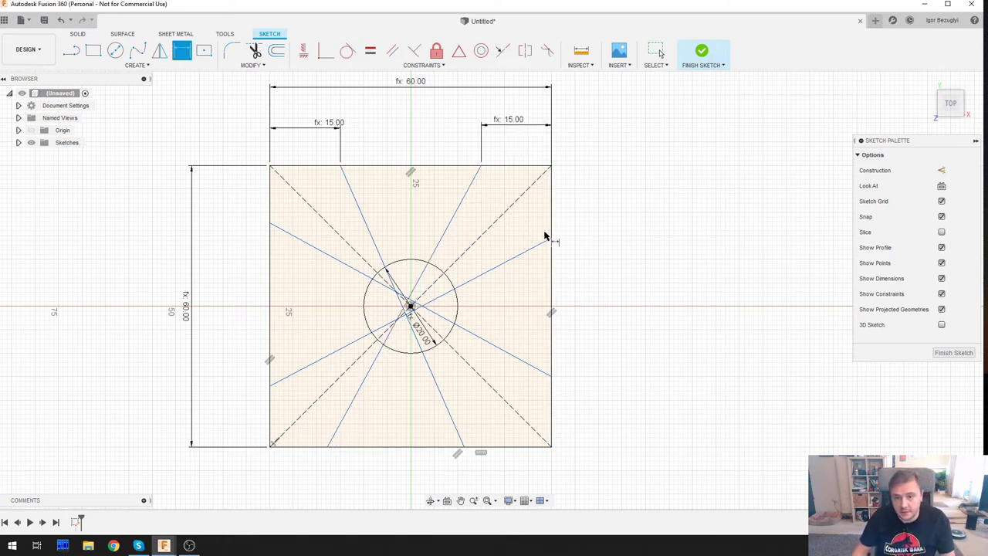
click(552, 240)
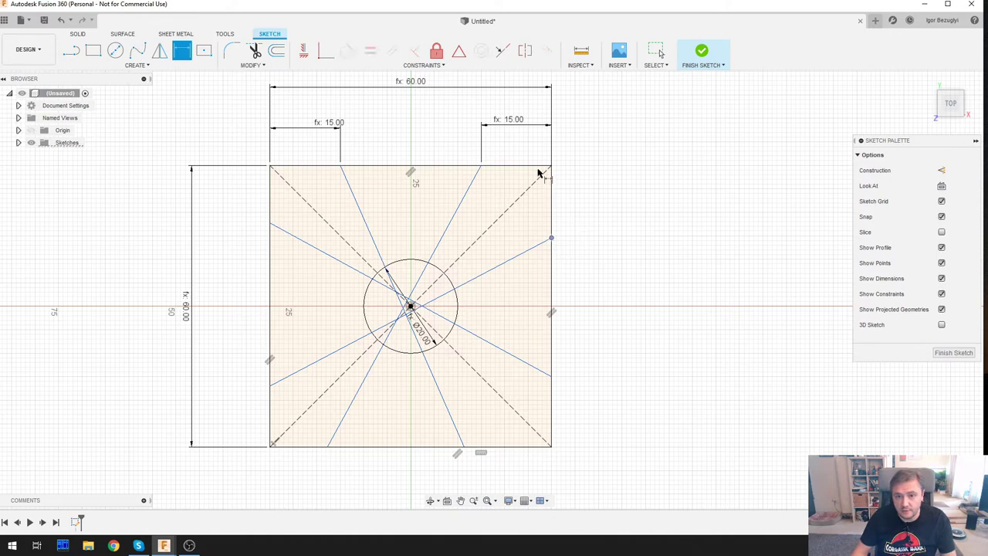
click(541, 167)
click(609, 212)
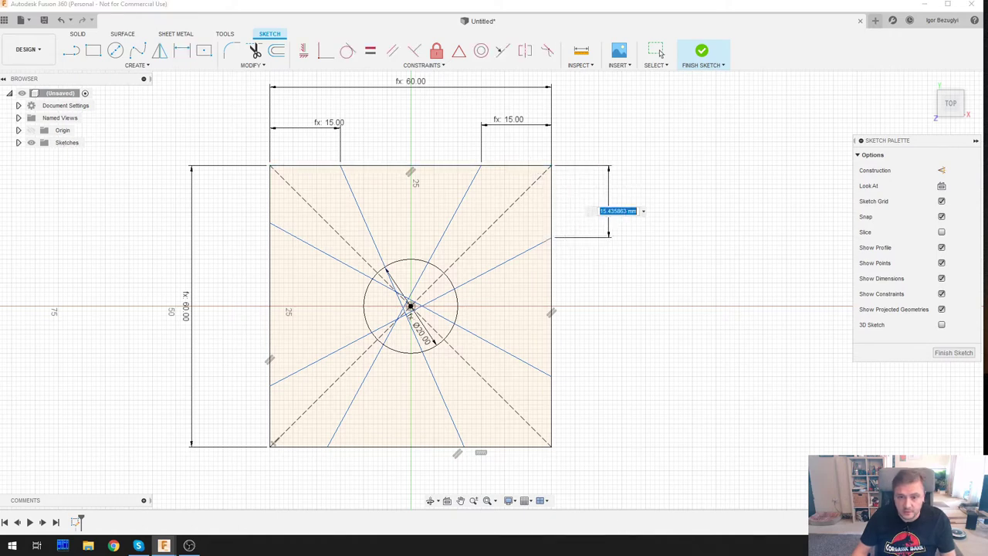
text(size/4)
key(Return)
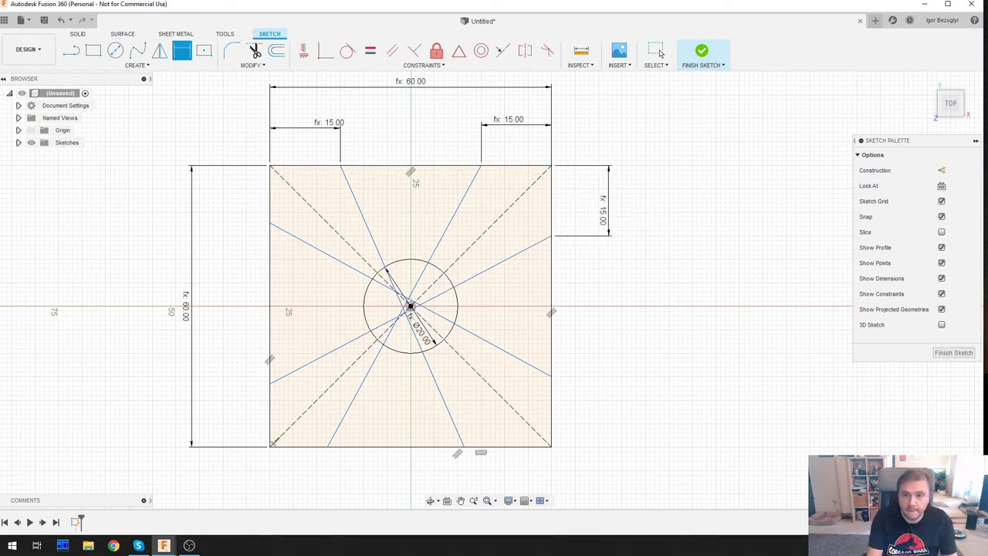
click(551, 377)
click(540, 446)
click(592, 429)
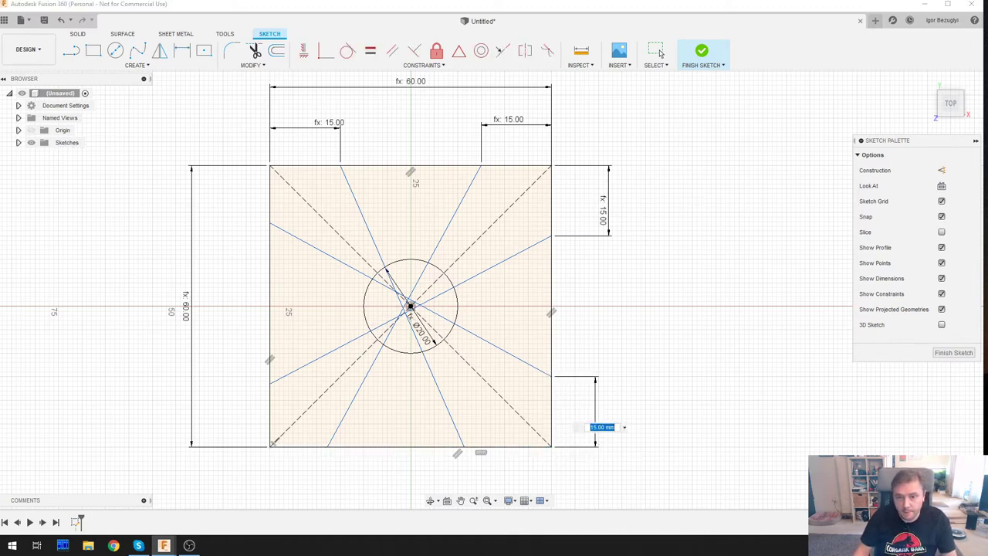
text(size/4)
key(Return)
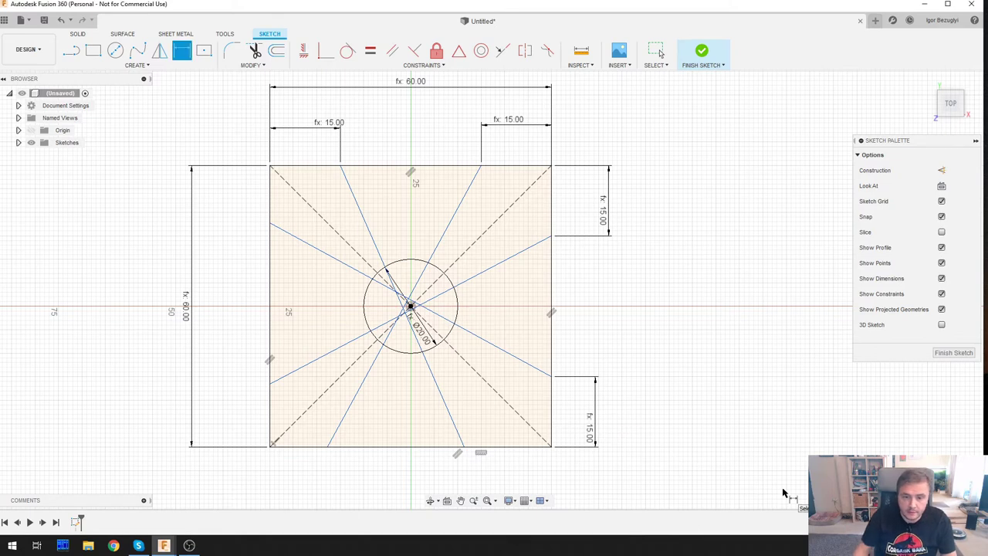
Dimension the bottom and left line endpoints 15 mm from the corners.
click(328, 446)
click(271, 443)
click(298, 476)
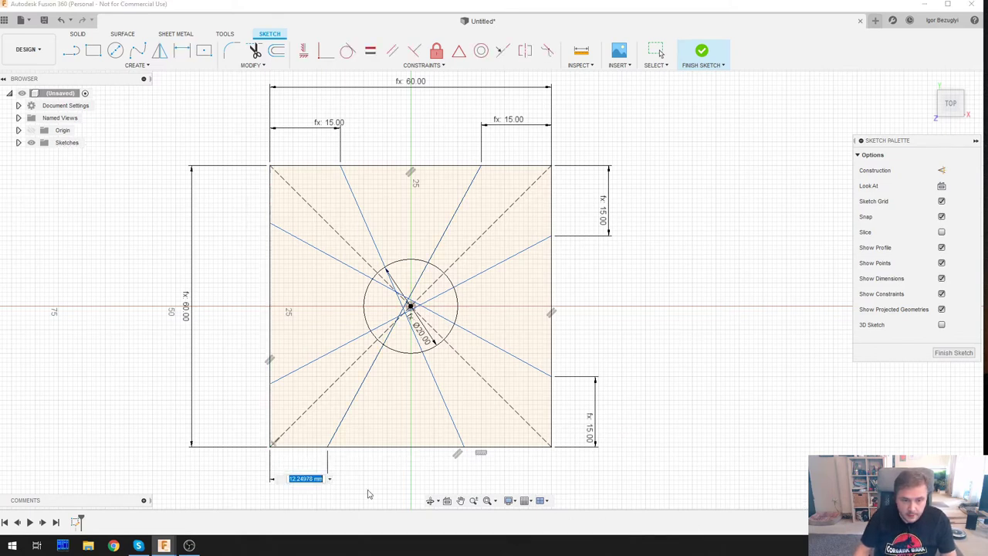
text(d1/4)
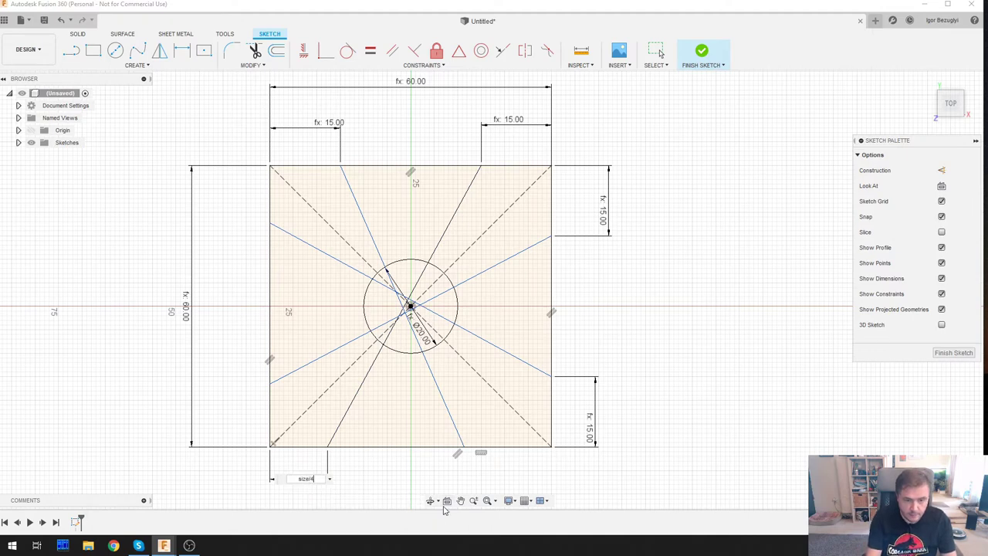
key(Return)
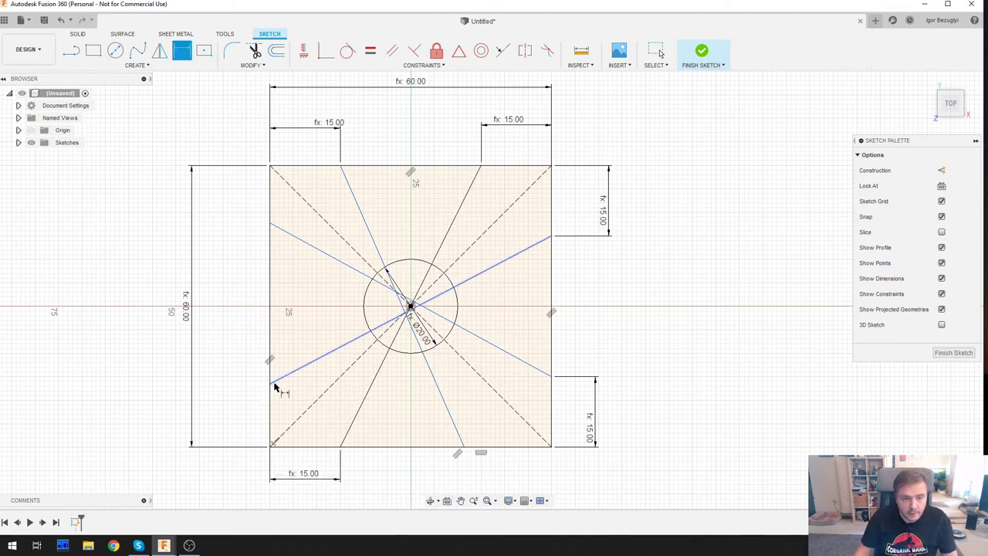
click(270, 383)
click(270, 445)
click(236, 429)
text(size/4)
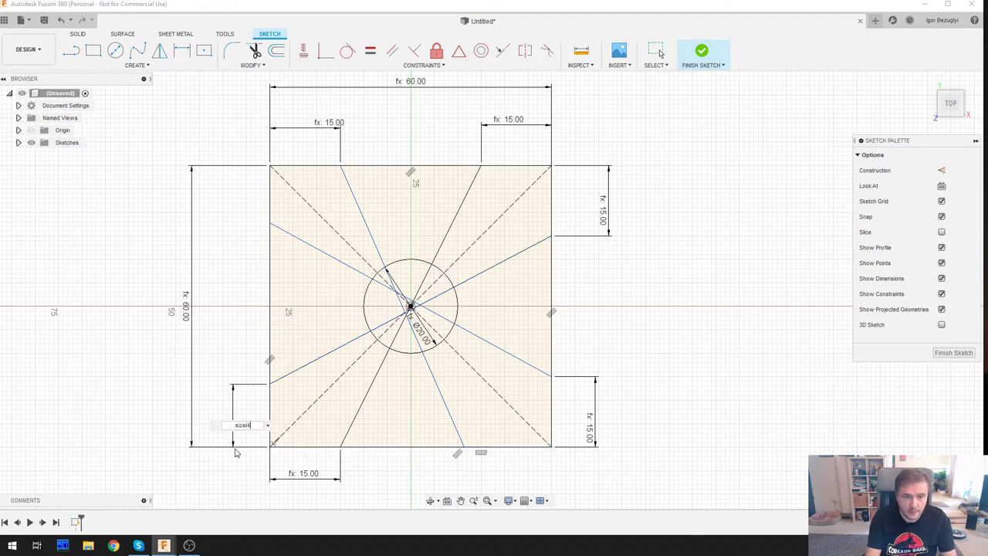
key(Return)
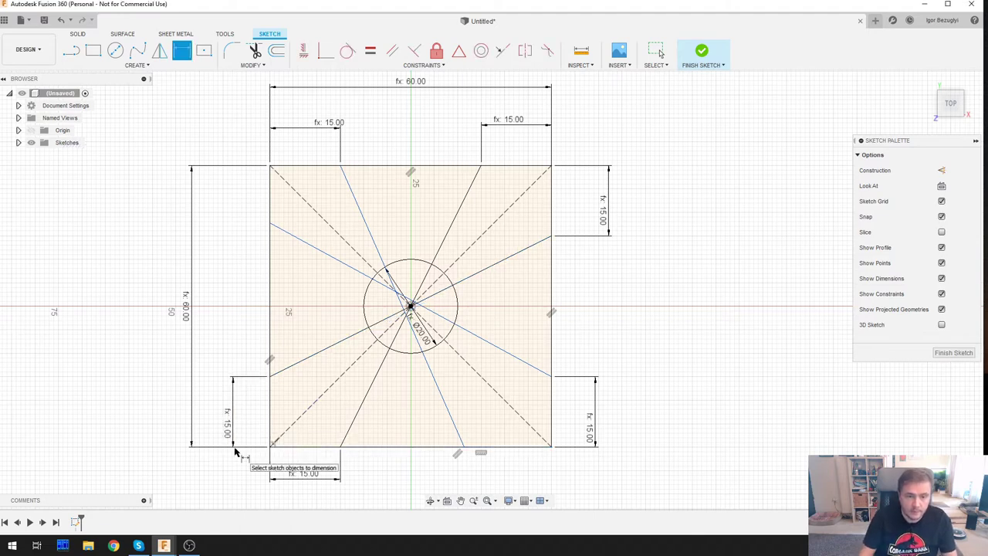
click(269, 224)
click(282, 180)
click(229, 209)
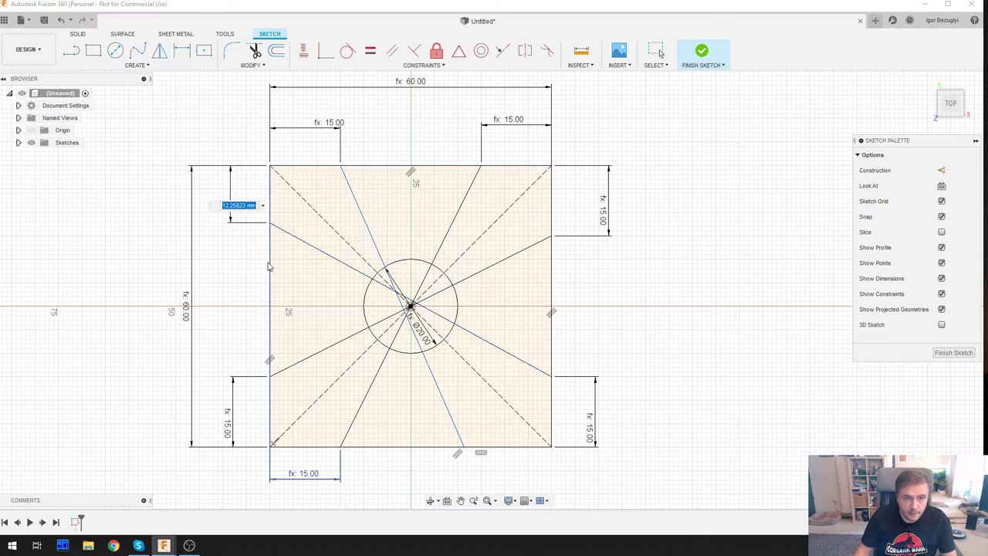
text(size/4)
key(Return)
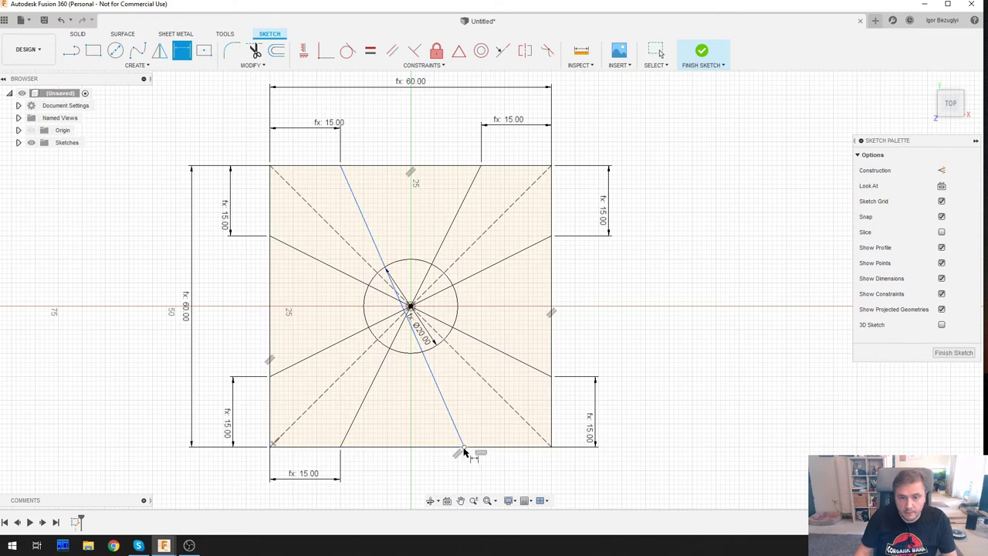
click(462, 446)
click(552, 431)
click(509, 472)
text(s)
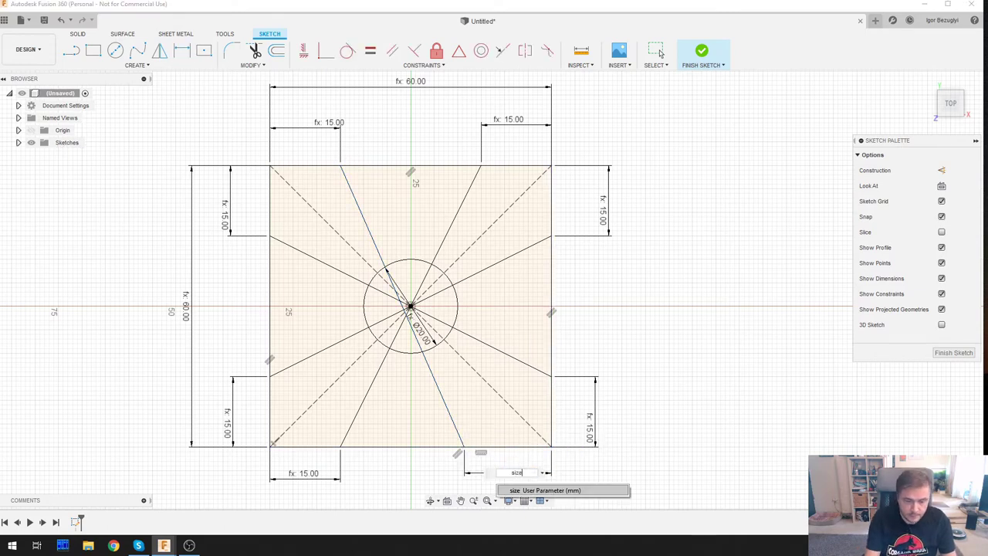
text(ize)
key(Return)
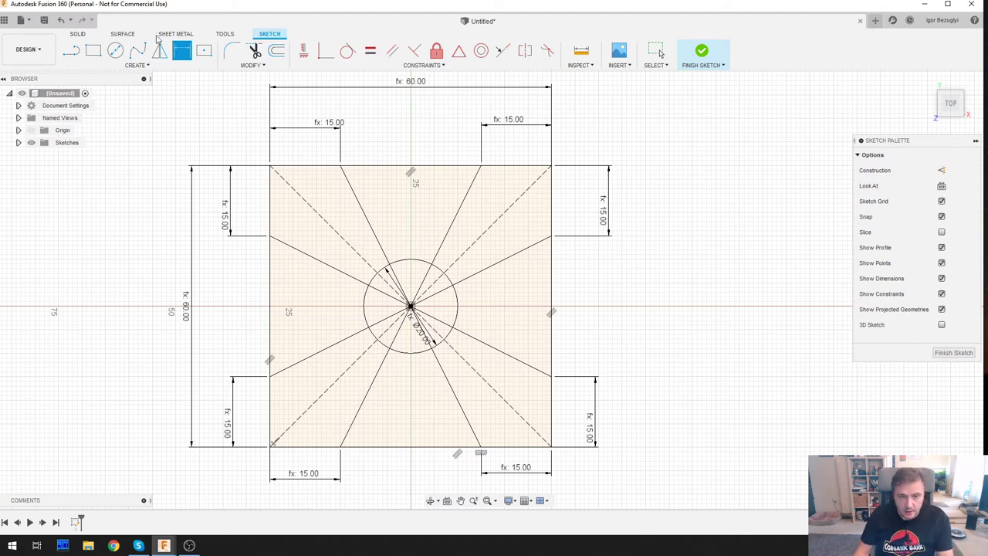
Draw horizontal and vertical lines through the centre between opposite edge midpoints.
key(l)
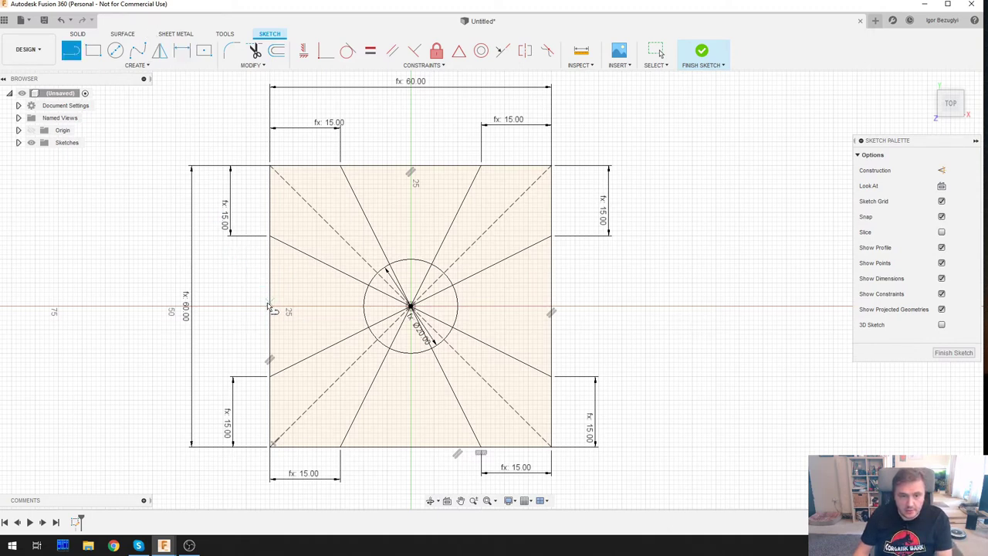
click(270, 307)
click(409, 307)
click(551, 307)
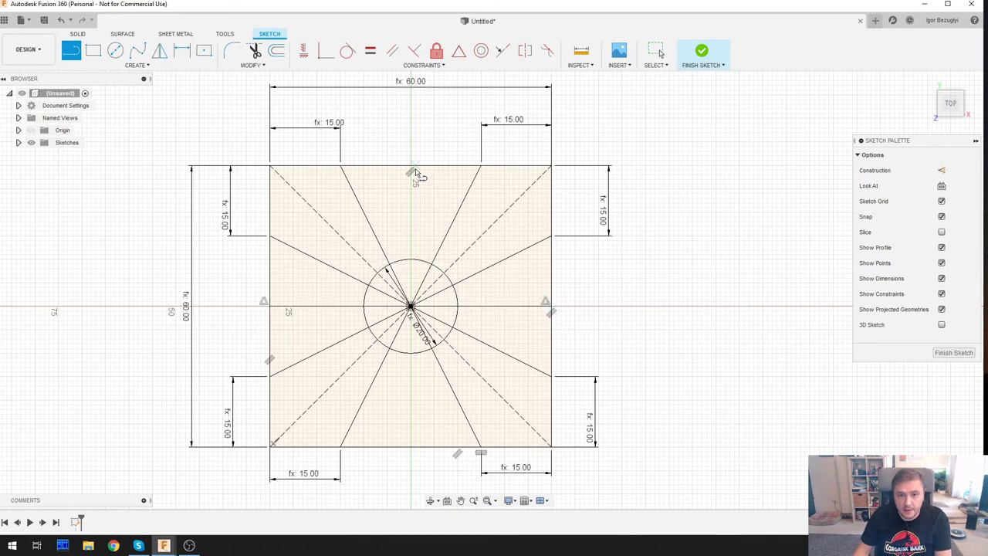
click(369, 168)
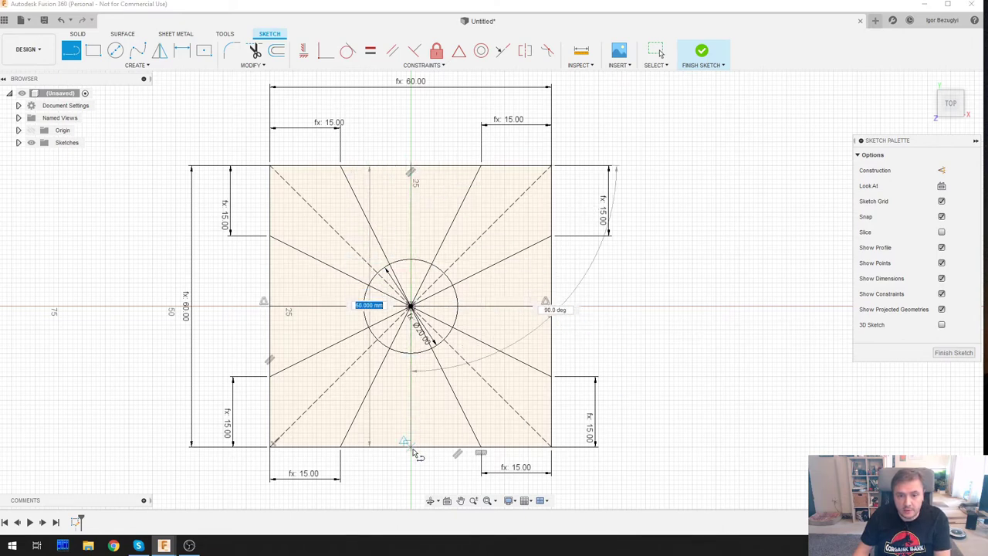
click(410, 446)
key(Escape)
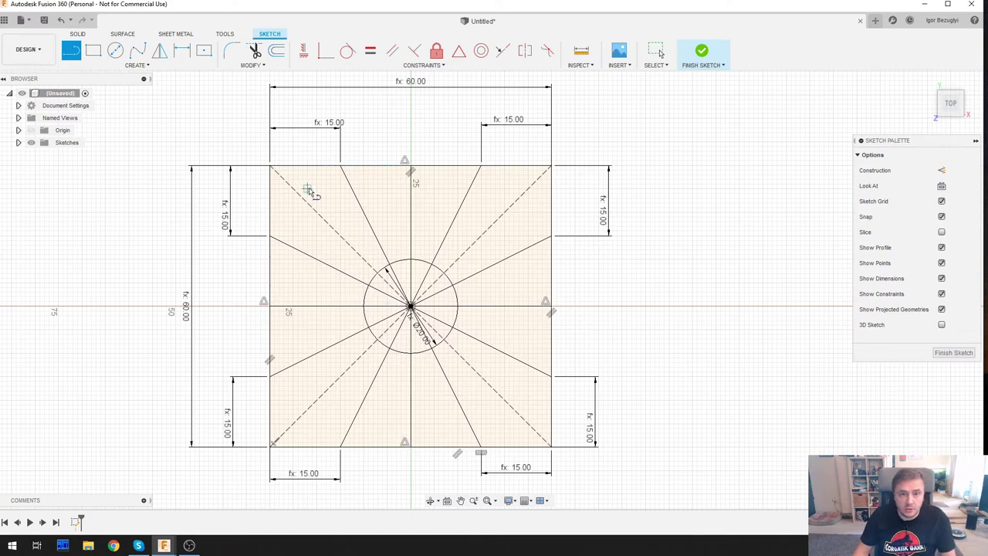
key(Escape)
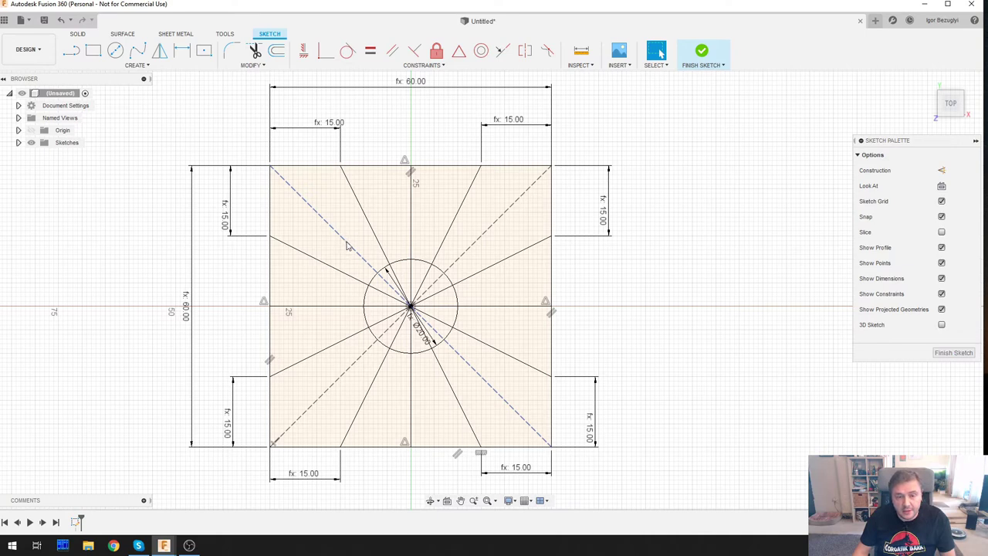
Convert both dashed construction diagonals into regular sketch lines.
key(x)
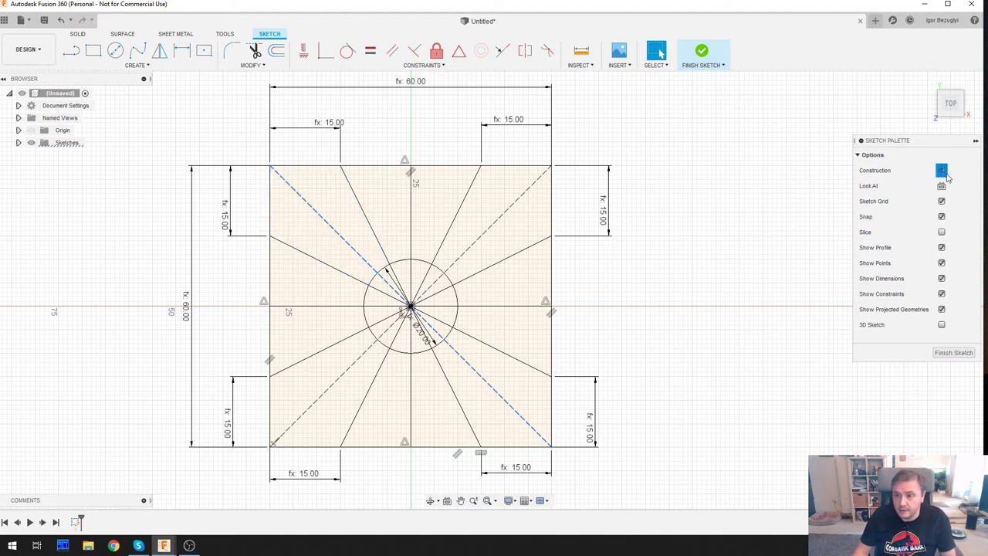
click(940, 171)
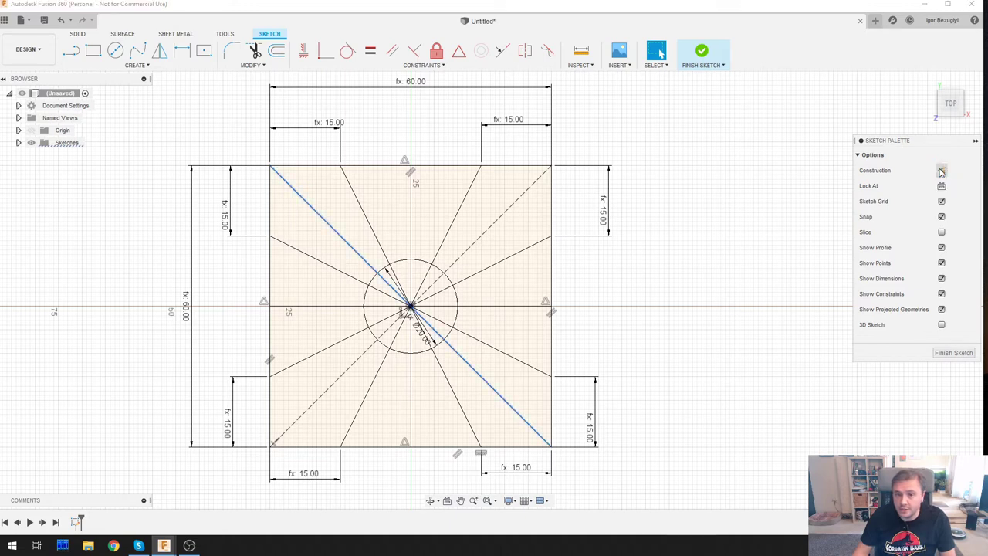
click(622, 393)
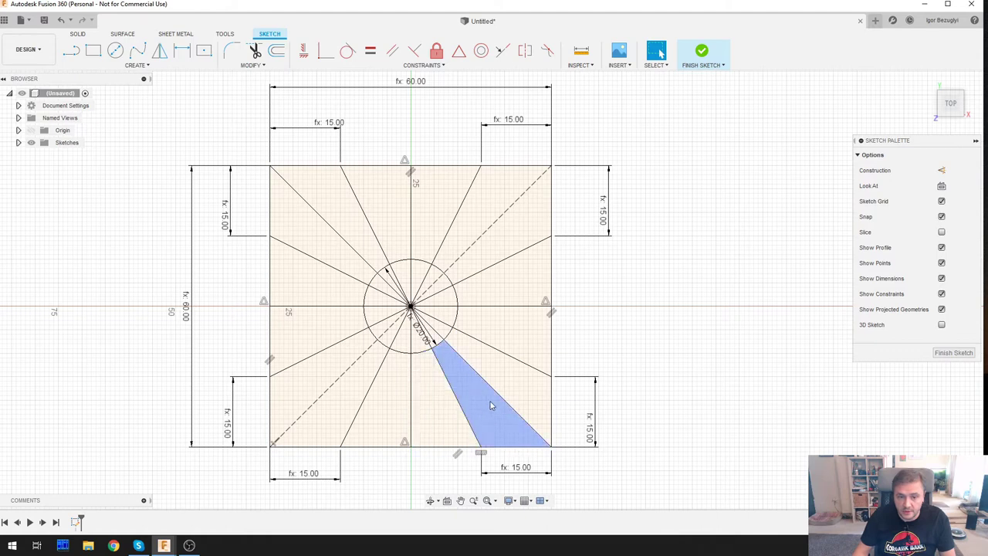
click(519, 200)
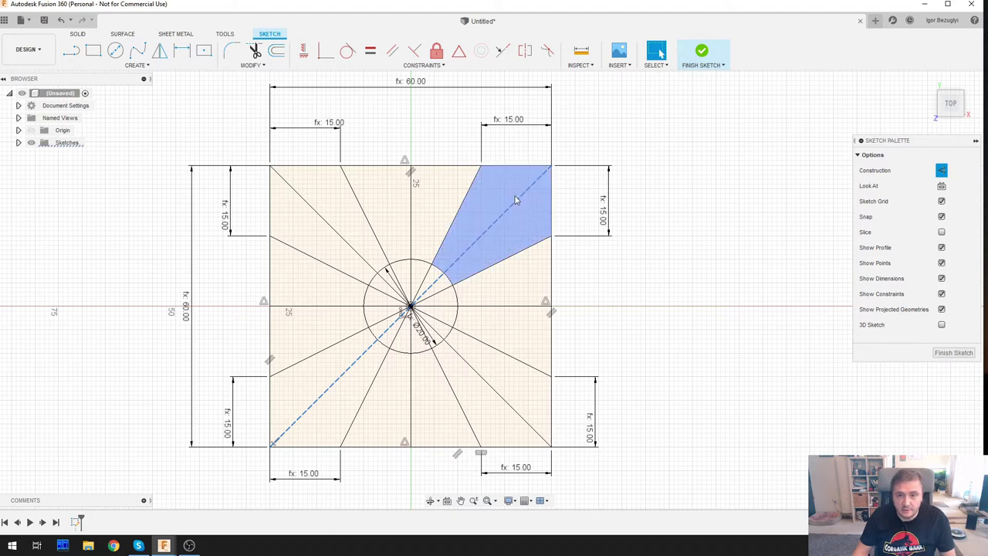
key(x)
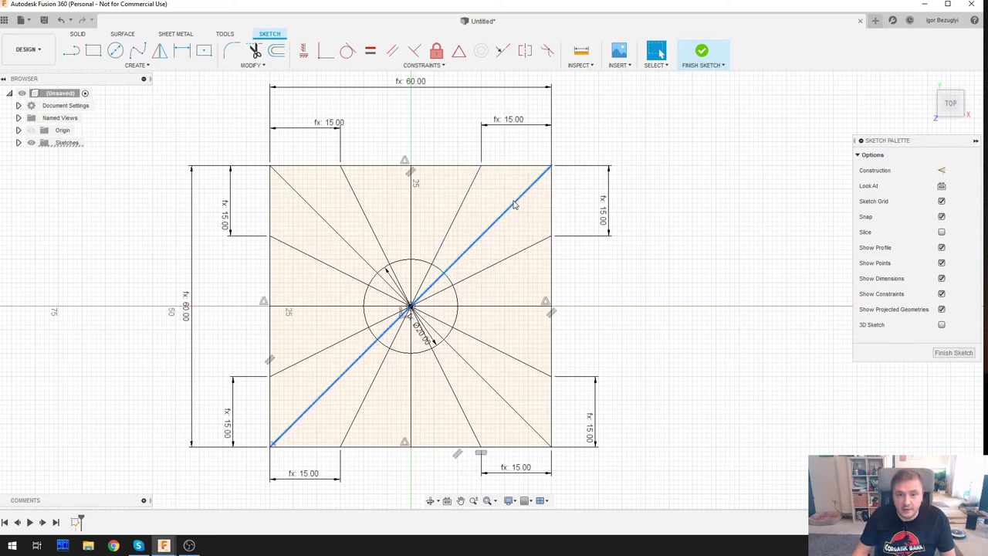
click(627, 278)
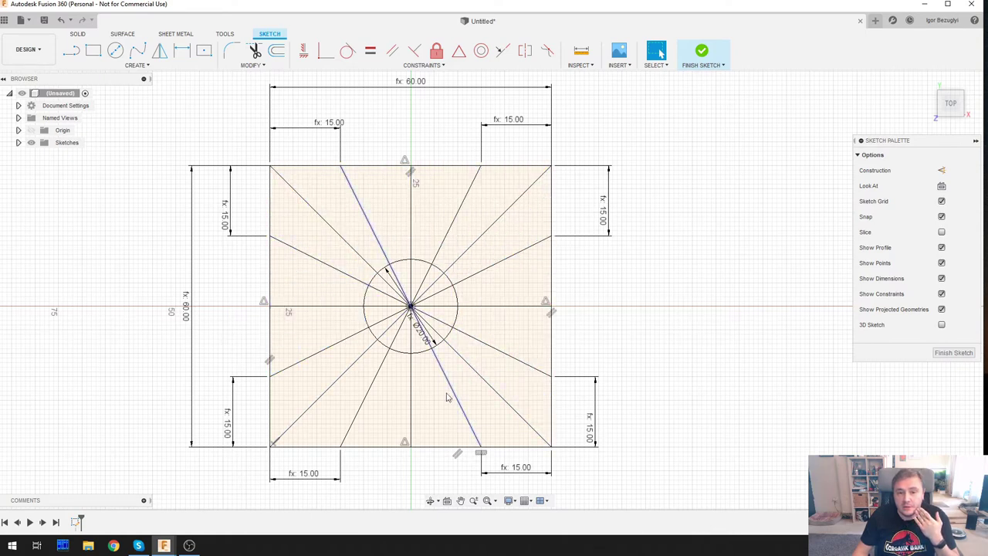
Finish the sketch and orbit the view to inspect it.
click(701, 52)
mouse_move(606, 377)
shift+middle_down()
mouse_move(625, 325)
mouse_move(626, 334)
shift+middle_up()
mouse_move(703, 291)
shift+middle_down()
mouse_move(672, 284)
mouse_move(672, 316)
shift+middle_up()
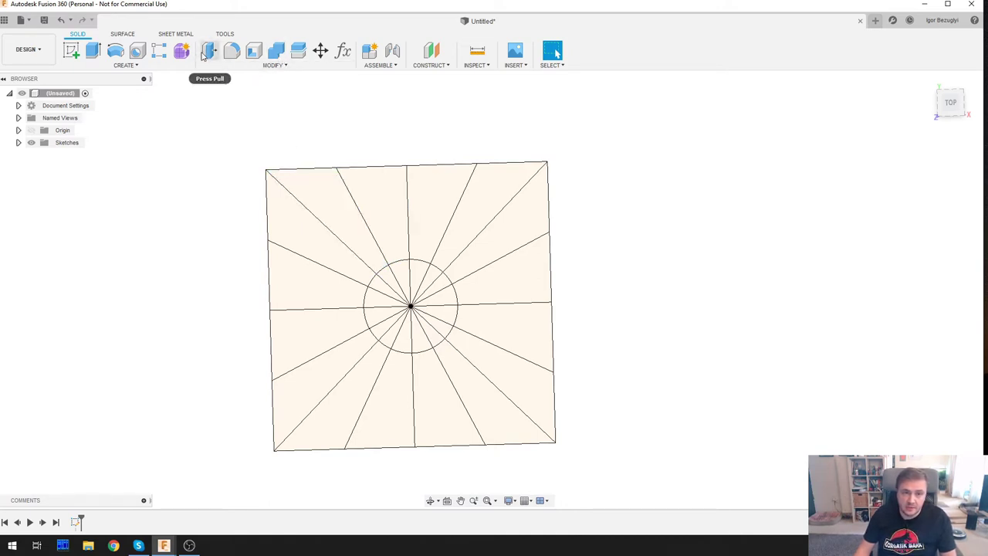
Browse the Modify and Create menus, then dismiss them.
click(273, 64)
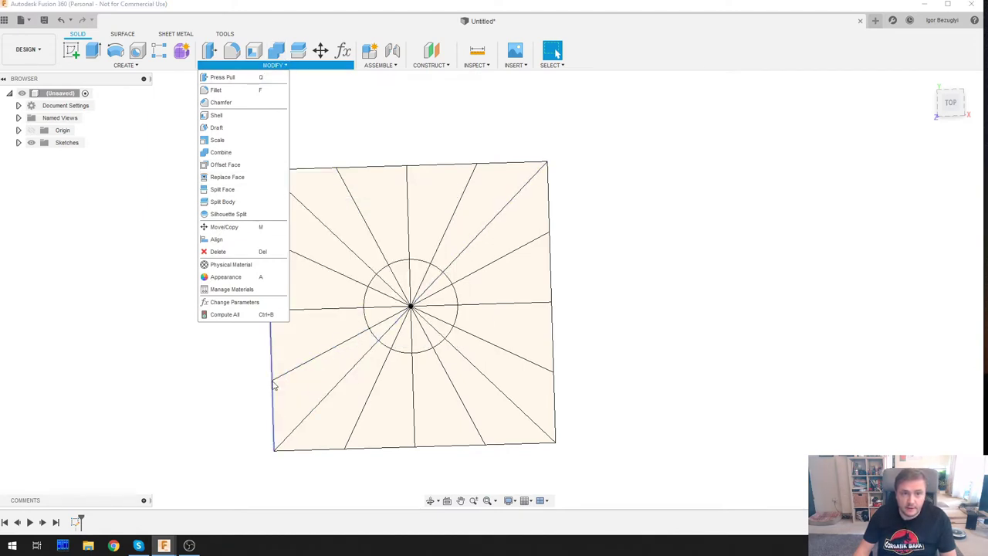
click(129, 66)
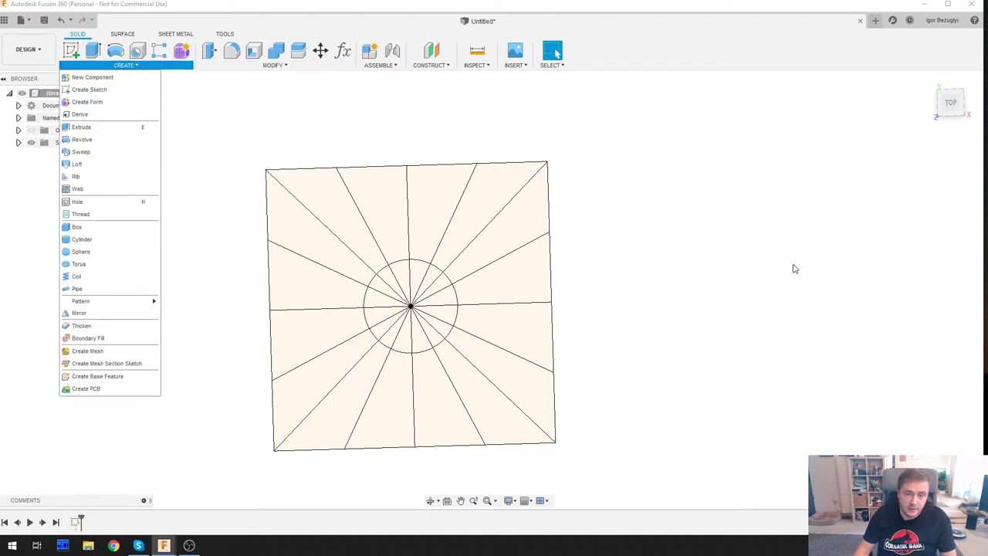
click(780, 241)
middle_drag(756, 417, 727, 418)
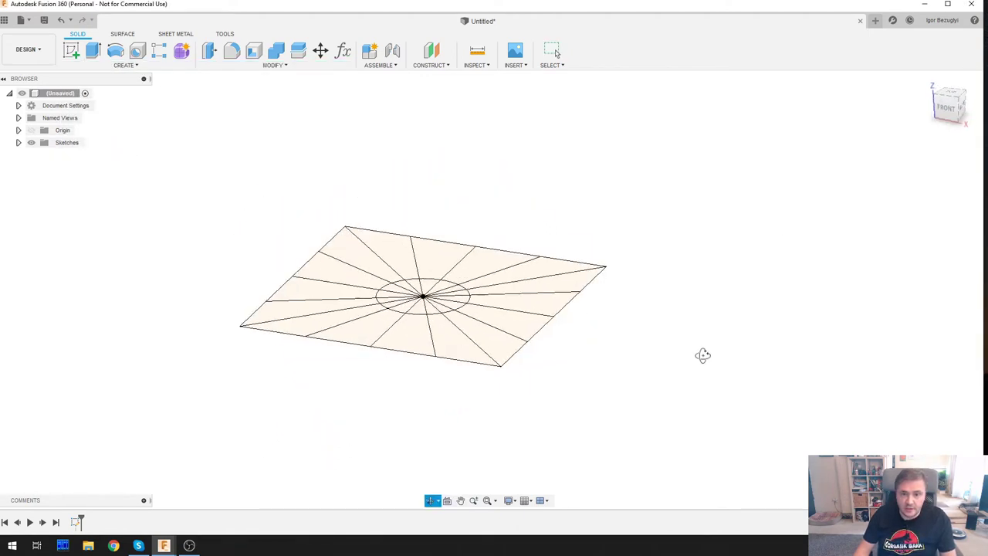
Select the eight alternating wedge profiles for an extrusion.
shift+middle_drag(702, 356, 733, 363)
key(e)
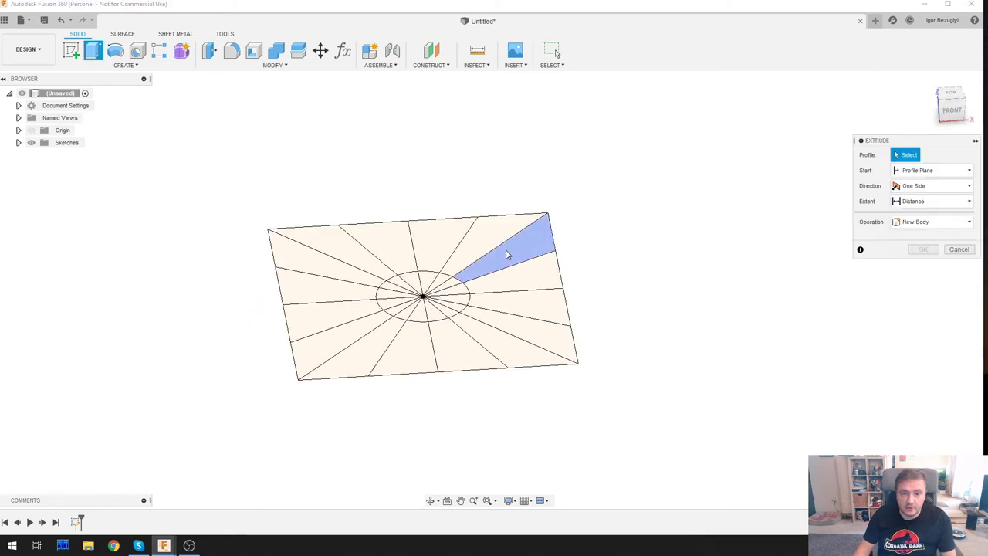
click(355, 236)
click(453, 240)
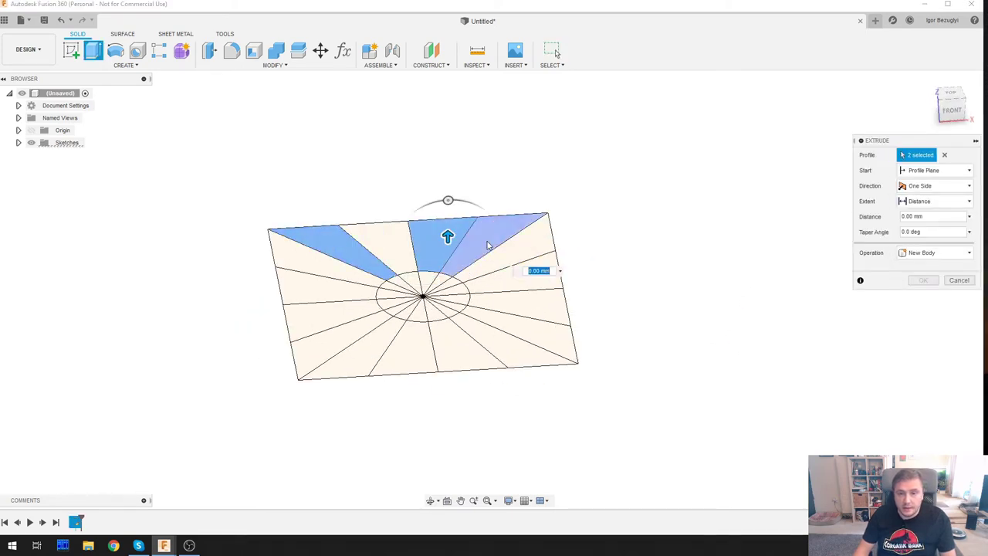
click(533, 257)
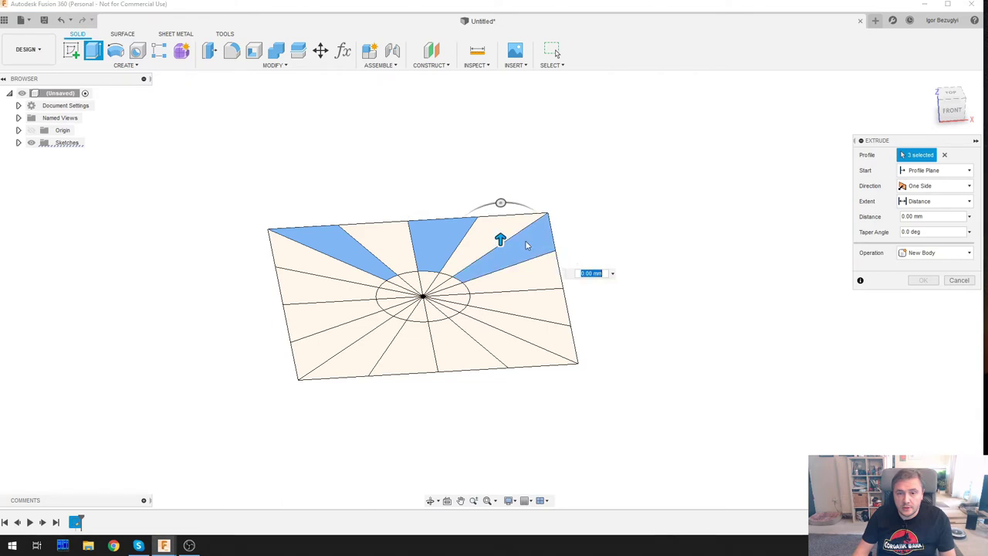
click(546, 311)
click(515, 361)
click(399, 341)
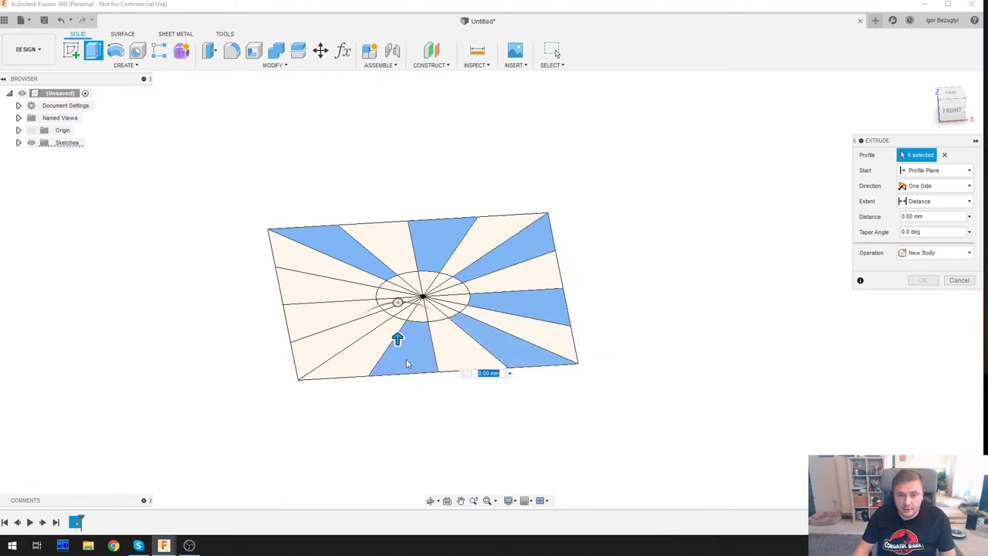
click(334, 345)
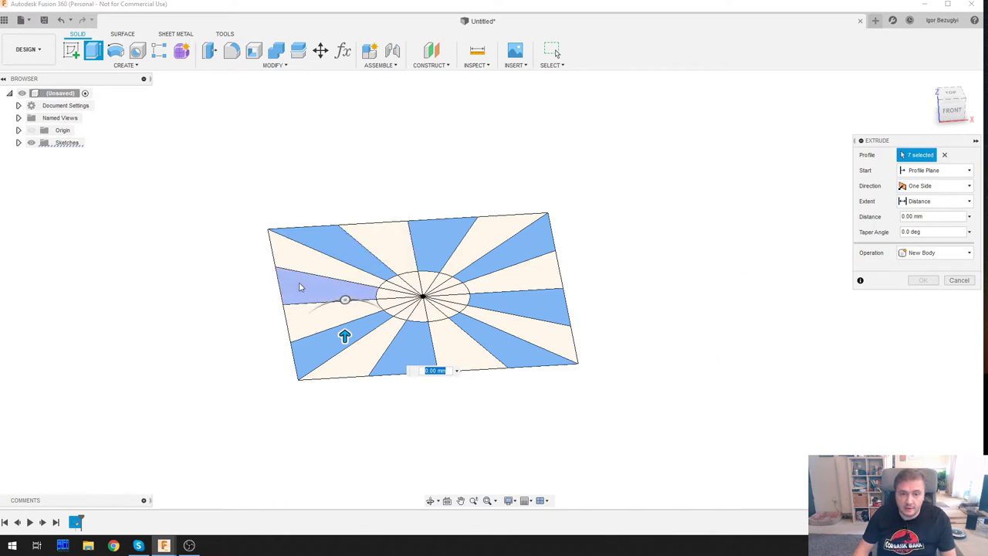
click(368, 283)
Extrude the selected wedges by the size parameter into new bodies.
mouse_move(737, 206)
shift+middle_down()
mouse_move(709, 229)
mouse_move(732, 239)
mouse_move(715, 242)
mouse_move(712, 232)
shift+middle_up()
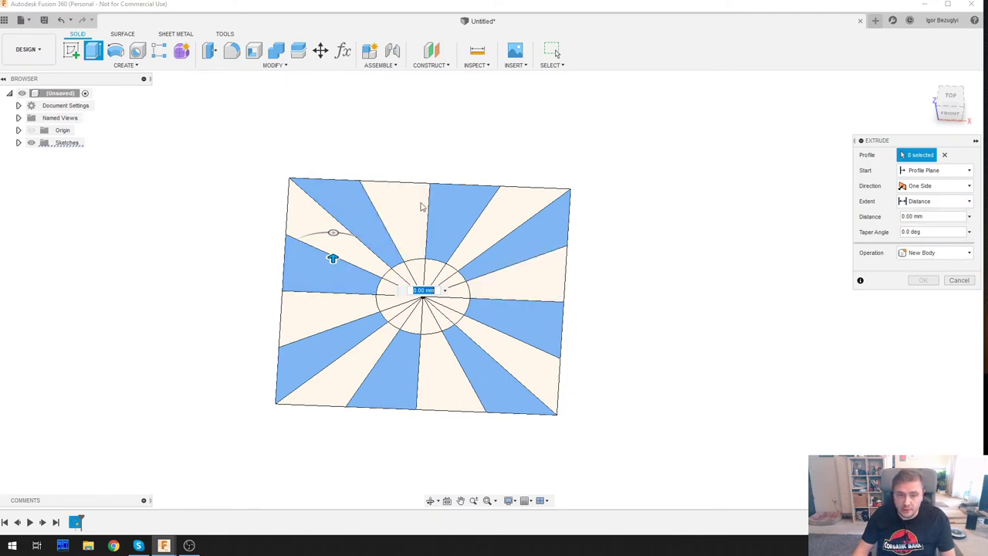
text(s)
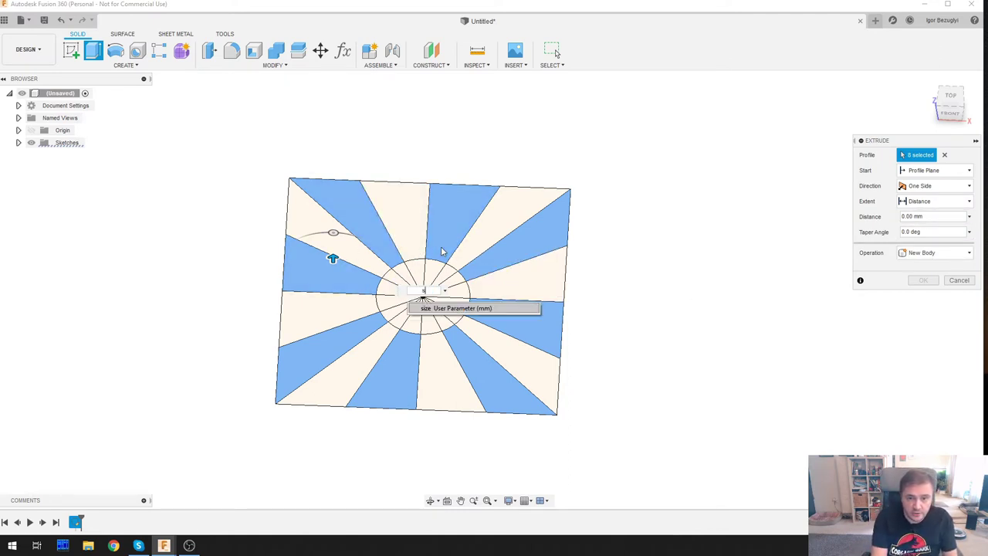
text(ize)
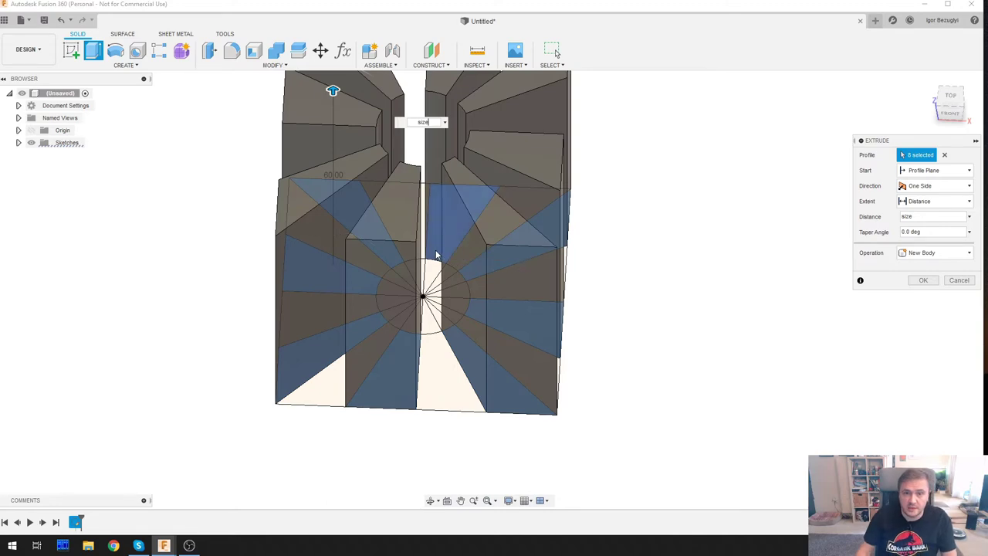
key(Return)
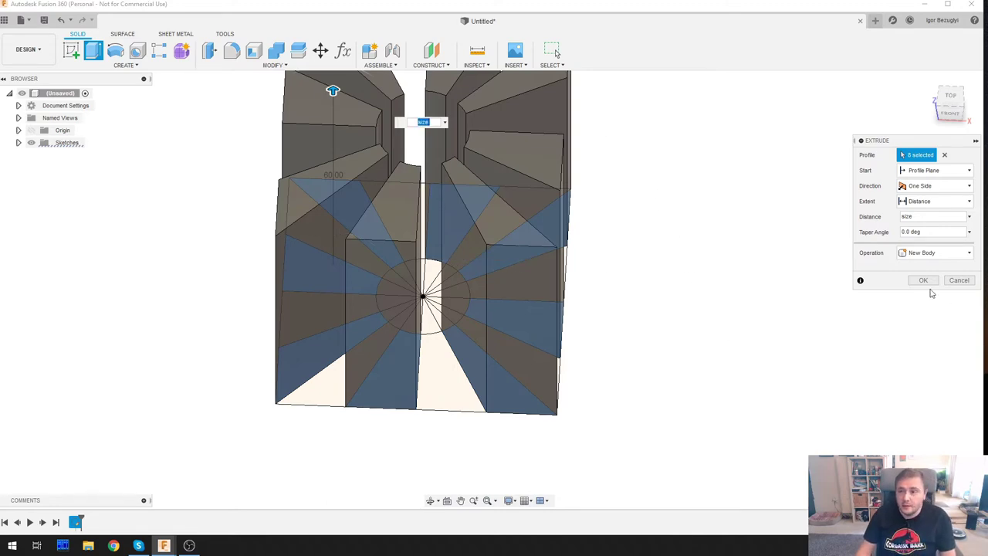
click(923, 280)
shift+middle_drag(754, 348, 728, 392)
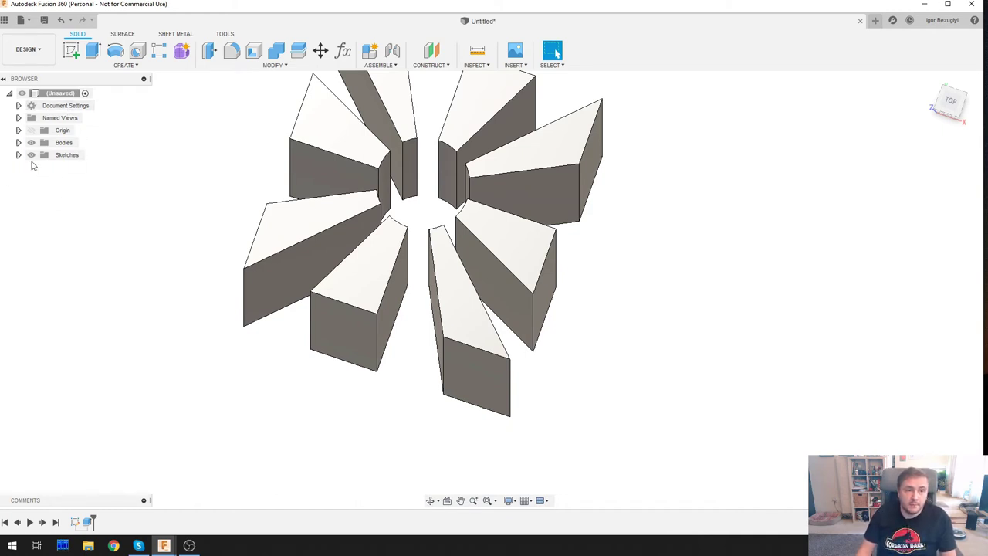
Make Sketch1 visible again and orbit to a near top-down view.
click(19, 155)
click(41, 172)
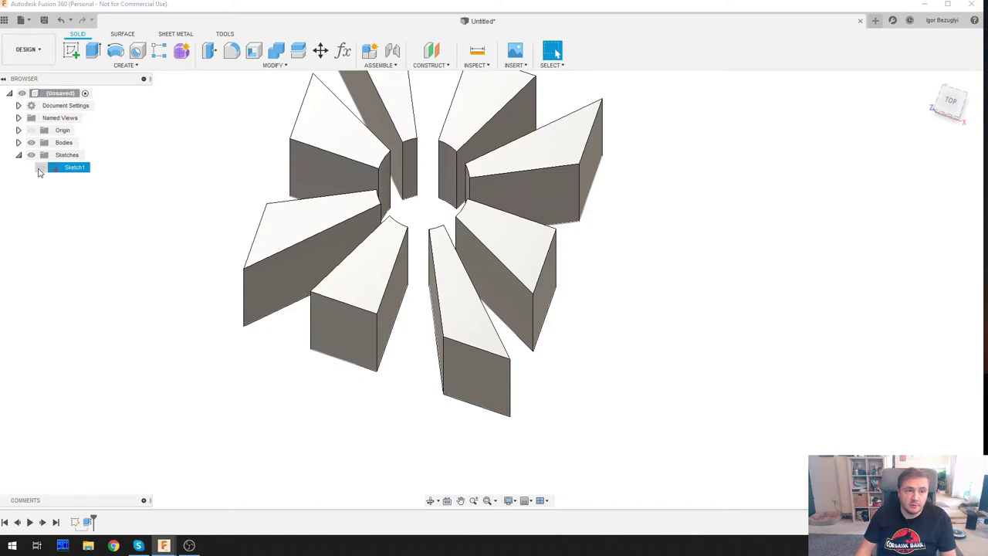
click(40, 169)
shift+middle_drag(677, 271, 687, 282)
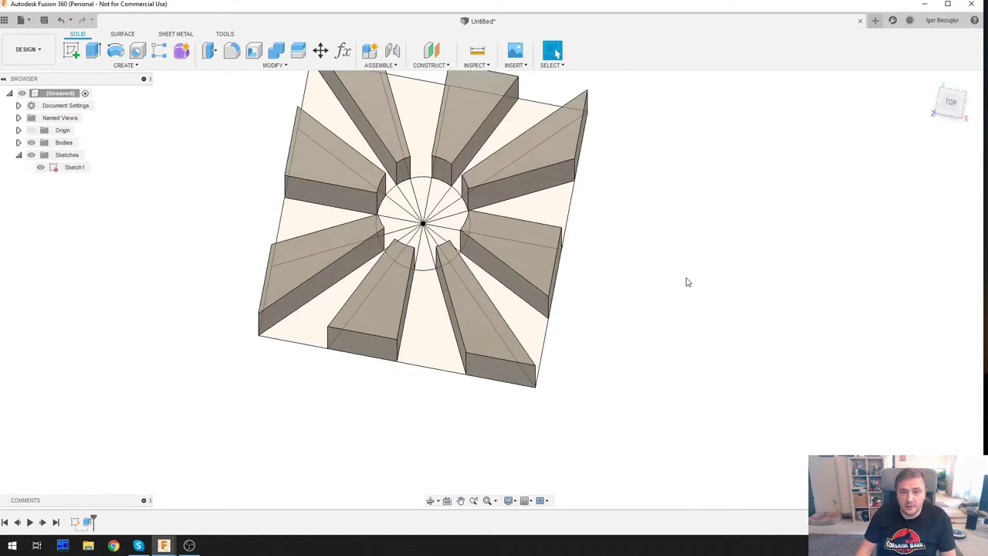
Start an extrusion and pick the first centre-circle wedge profiles from the top view.
click(422, 192)
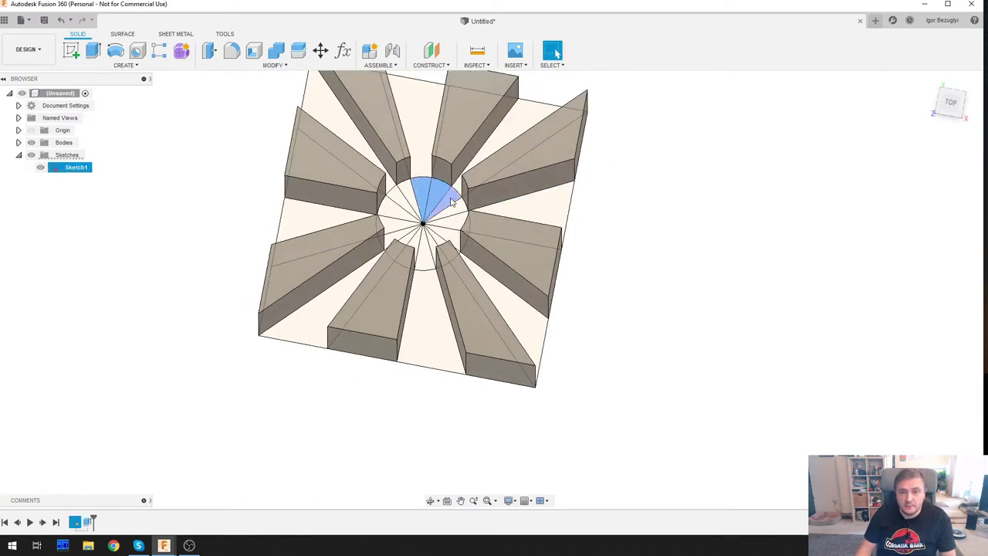
key(e)
click(457, 210)
click(455, 228)
click(453, 239)
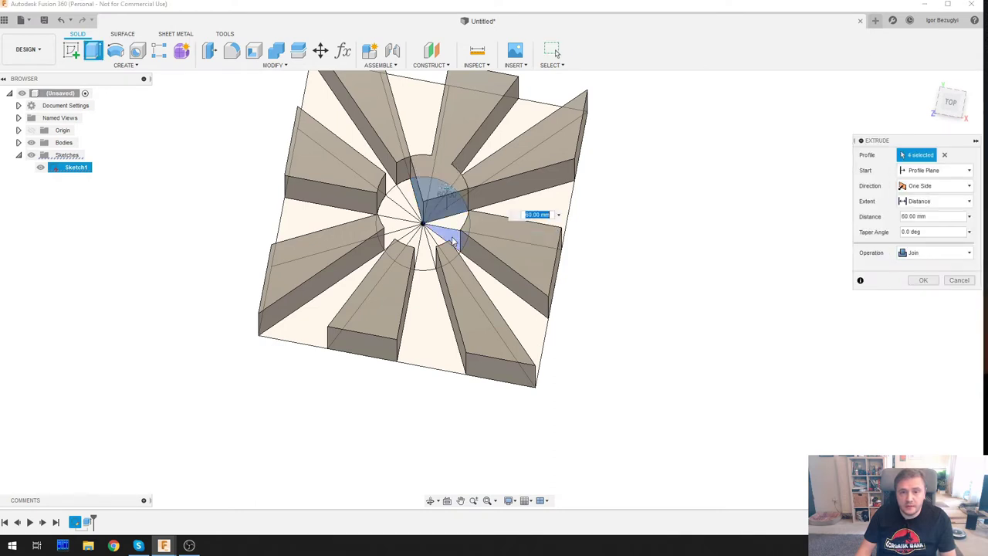
click(579, 228)
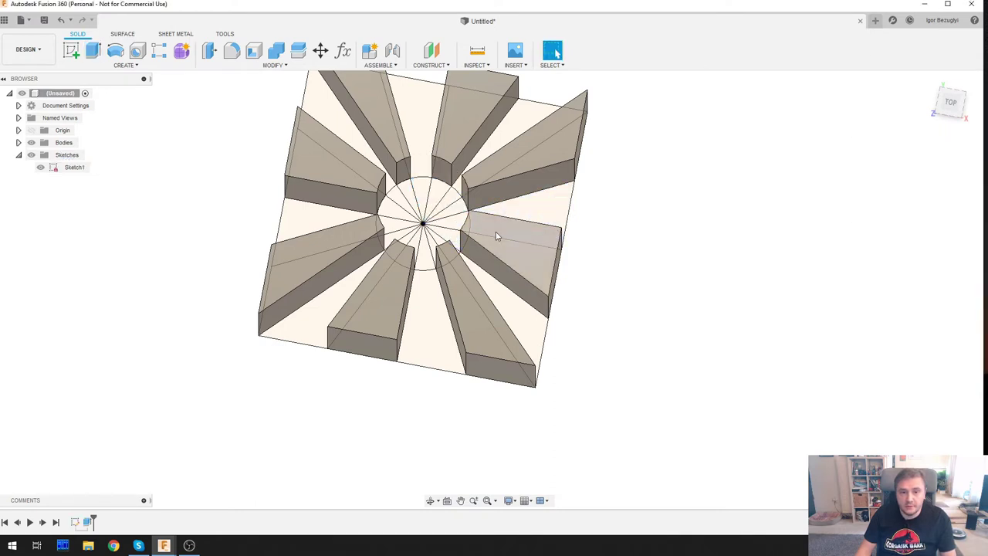
click(436, 197)
click(452, 208)
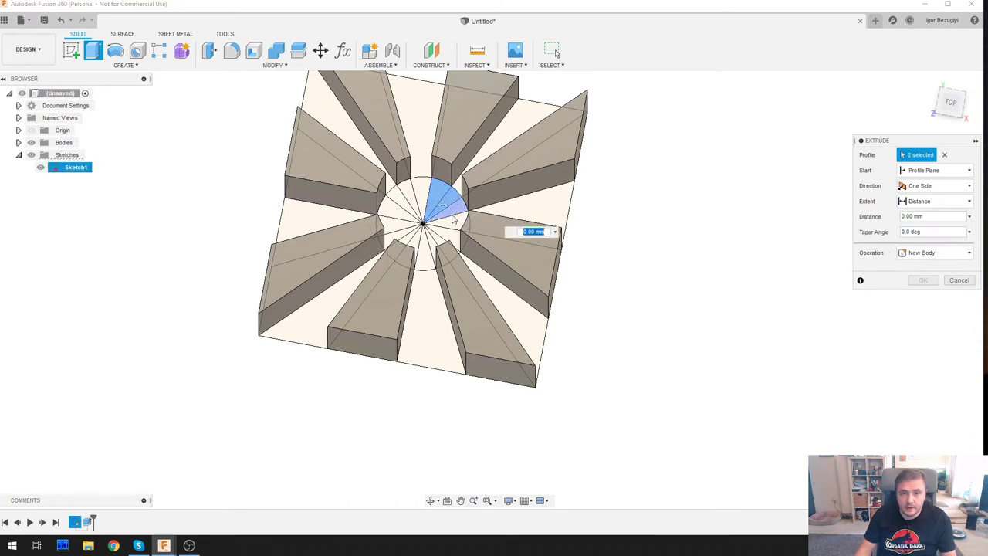
click(453, 218)
click(453, 229)
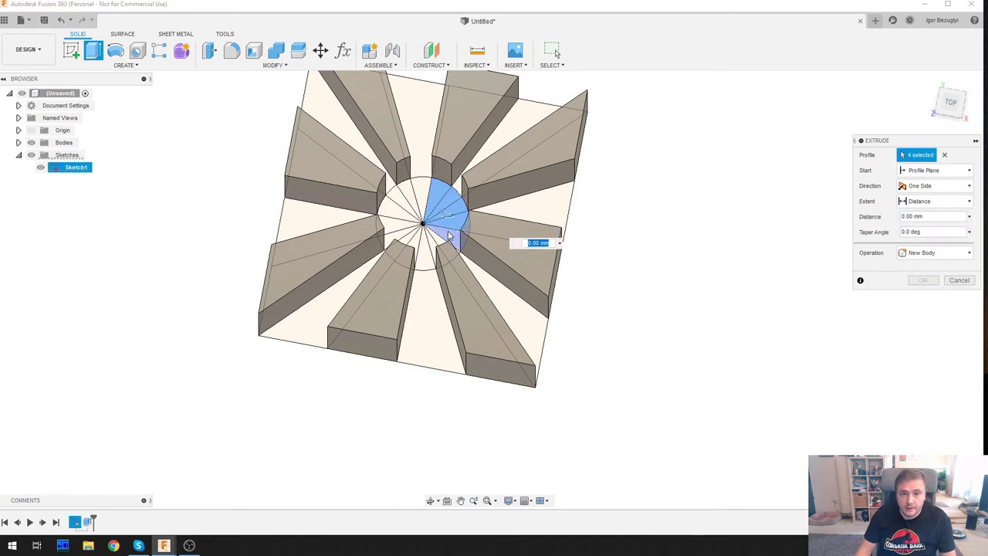
click(451, 238)
shift+middle_drag(580, 282, 915, 107)
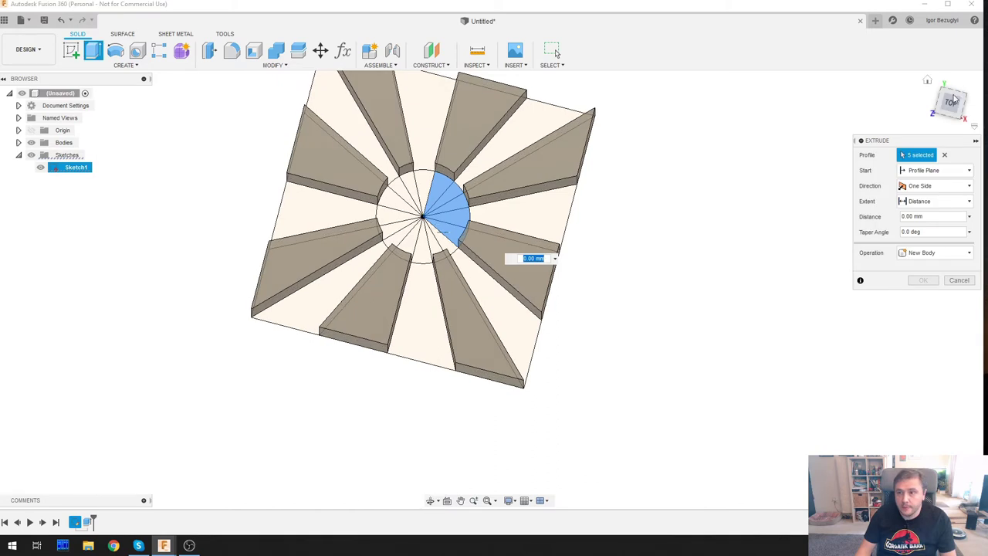
click(951, 108)
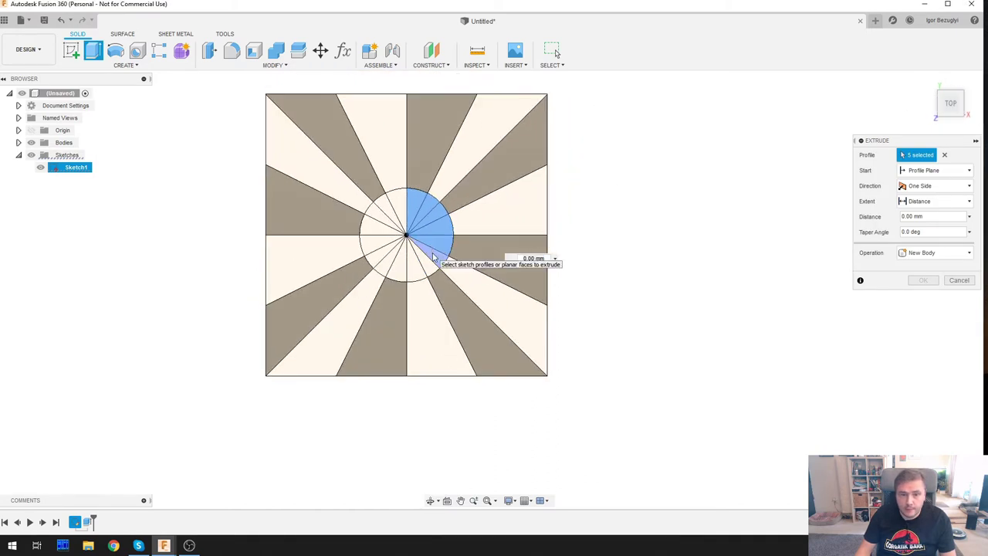
Add the remaining centre-circle wedges so all 16 profiles are selected.
click(433, 269)
click(423, 272)
click(413, 274)
click(397, 273)
click(389, 268)
click(382, 259)
click(377, 243)
click(376, 229)
click(381, 220)
click(387, 206)
click(399, 199)
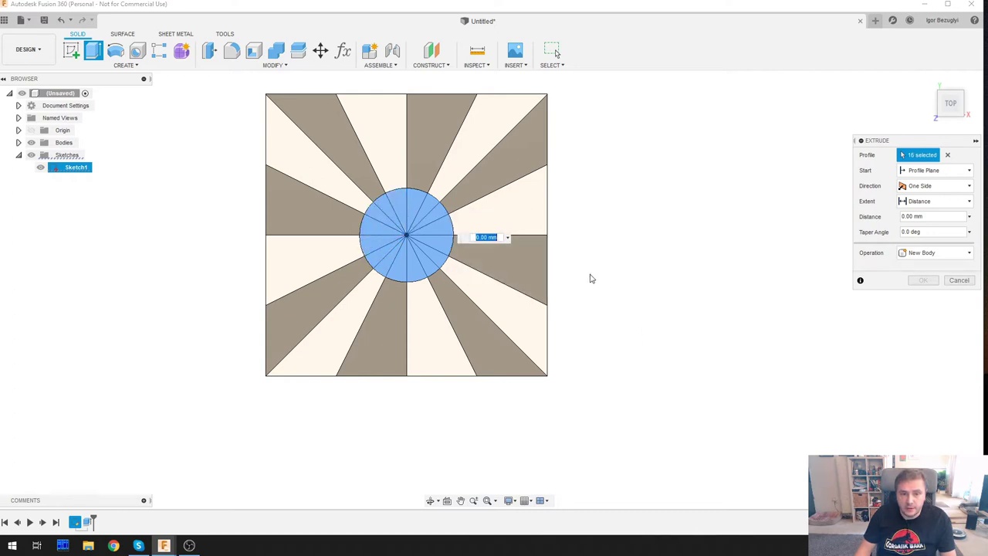
Extrude the 16 wedges by size/2, joined to the wedge body, and hide Sketch1.
text(size)
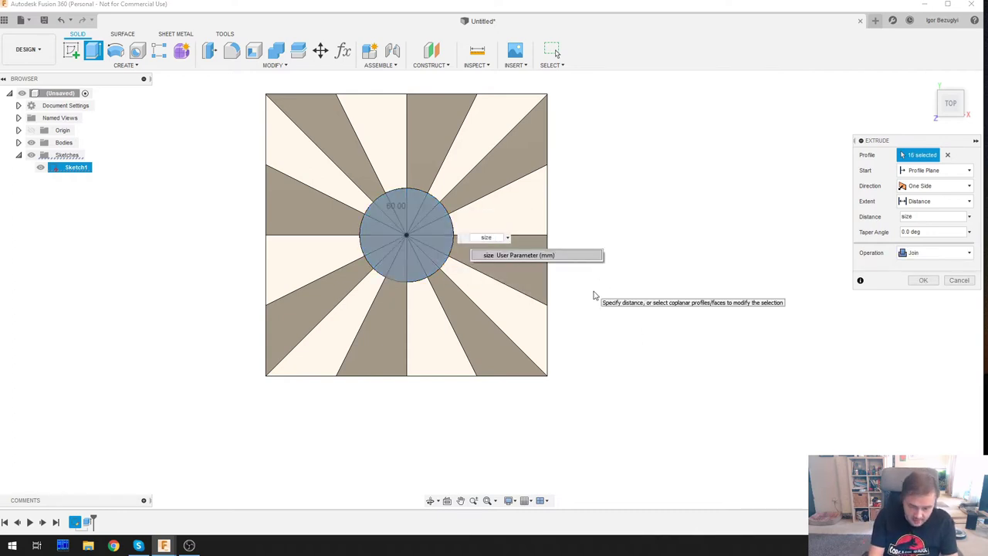
text(/2)
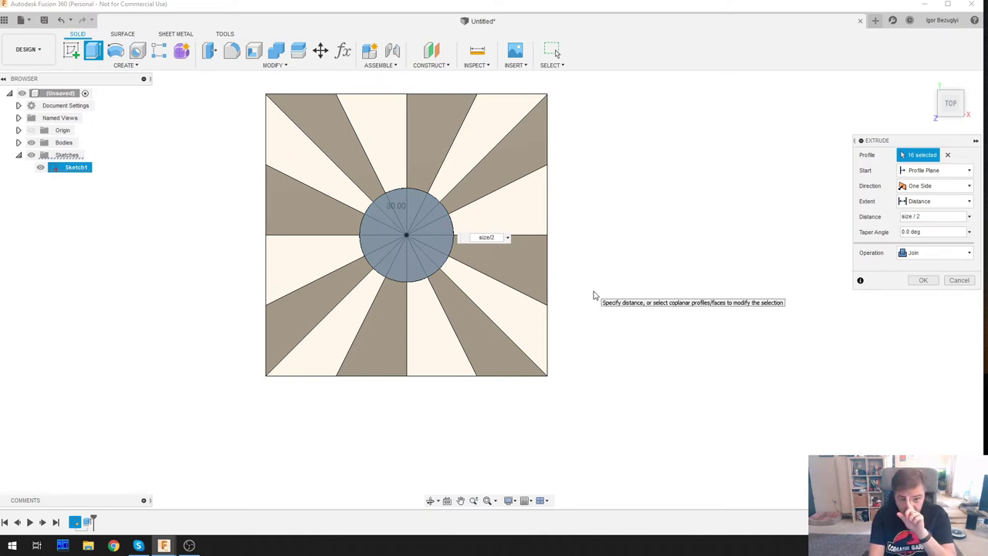
key(Return)
shift+middle_drag(686, 403, 666, 345)
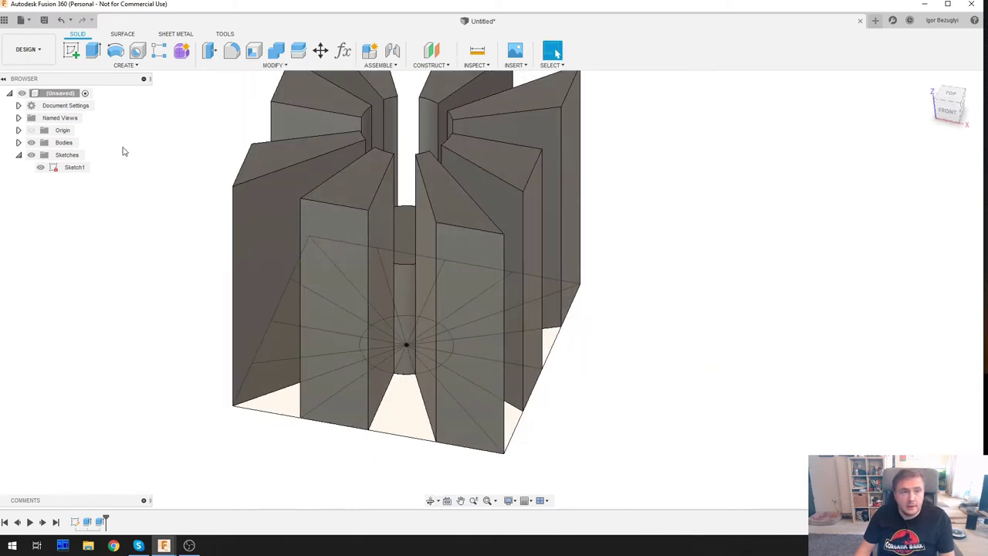
click(40, 167)
shift+middle_drag(678, 277, 676, 298)
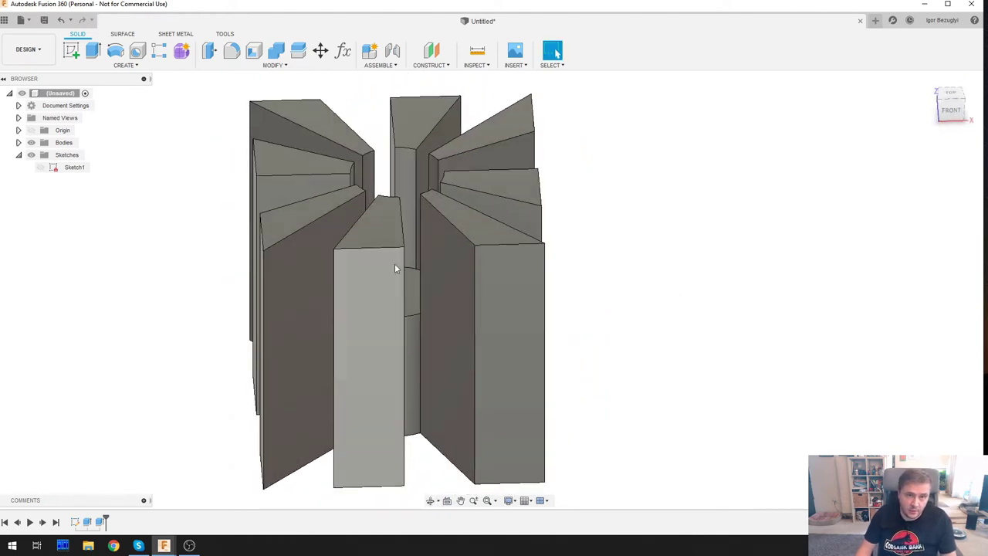
Rotate the wedge body 180° with Move/Copy, then undo that rotation.
click(320, 50)
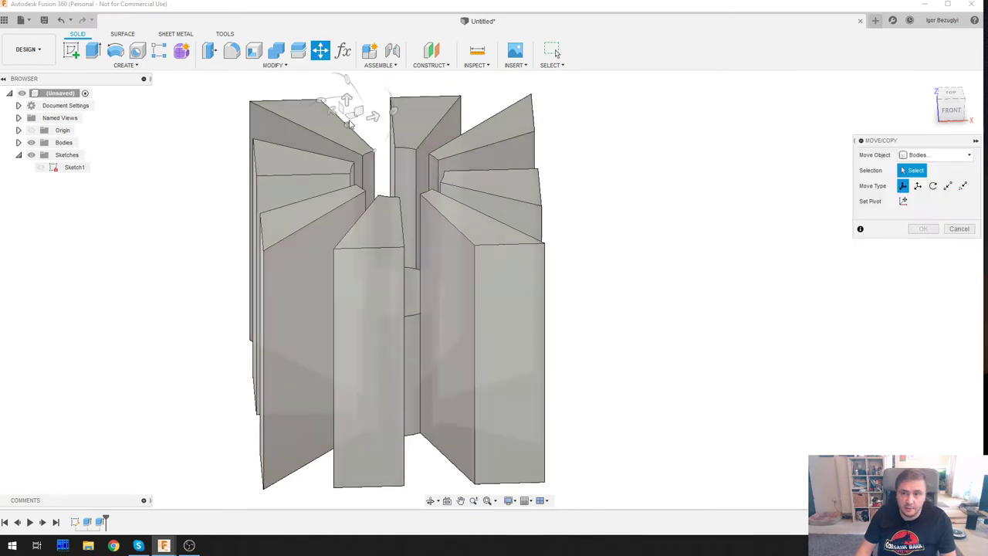
click(409, 127)
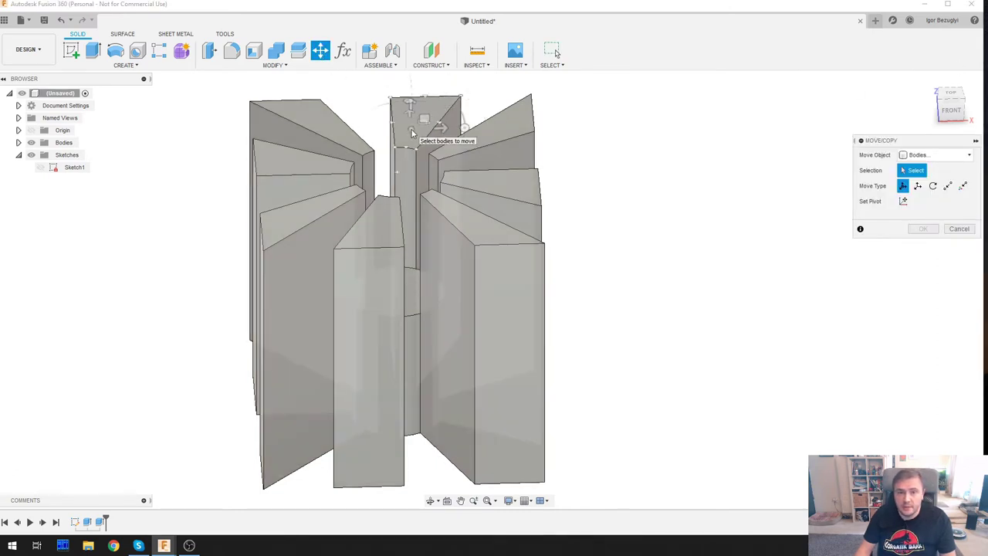
click(379, 221)
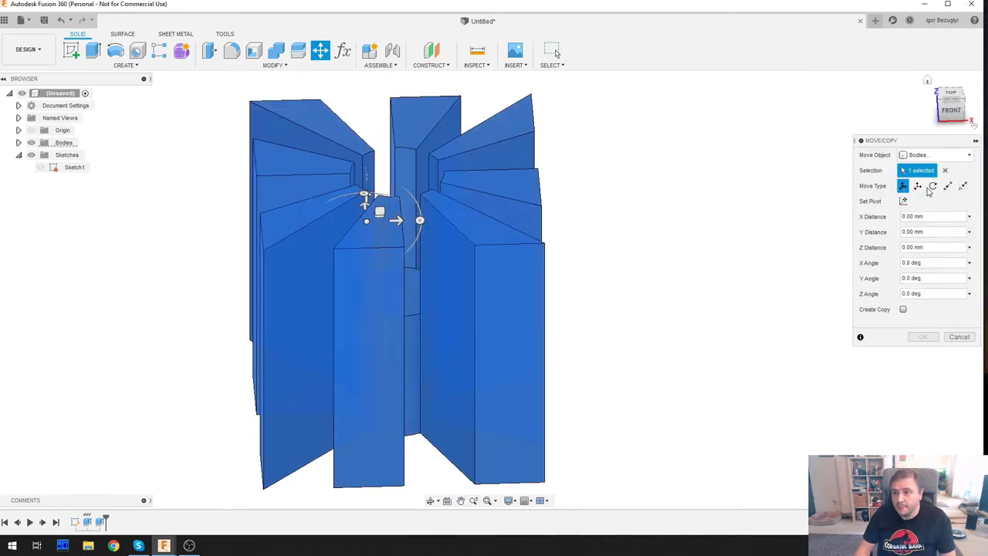
click(932, 187)
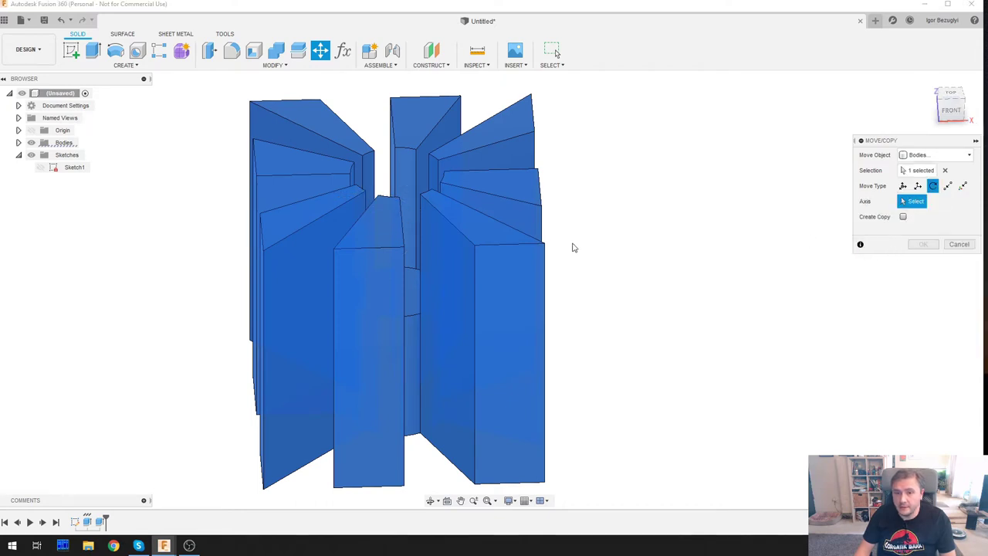
click(403, 231)
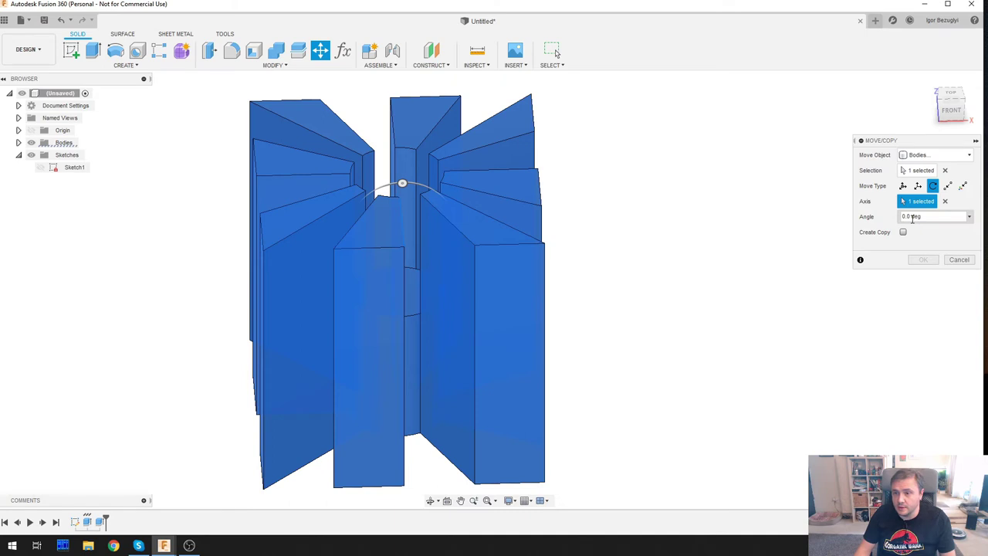
double_click(911, 216)
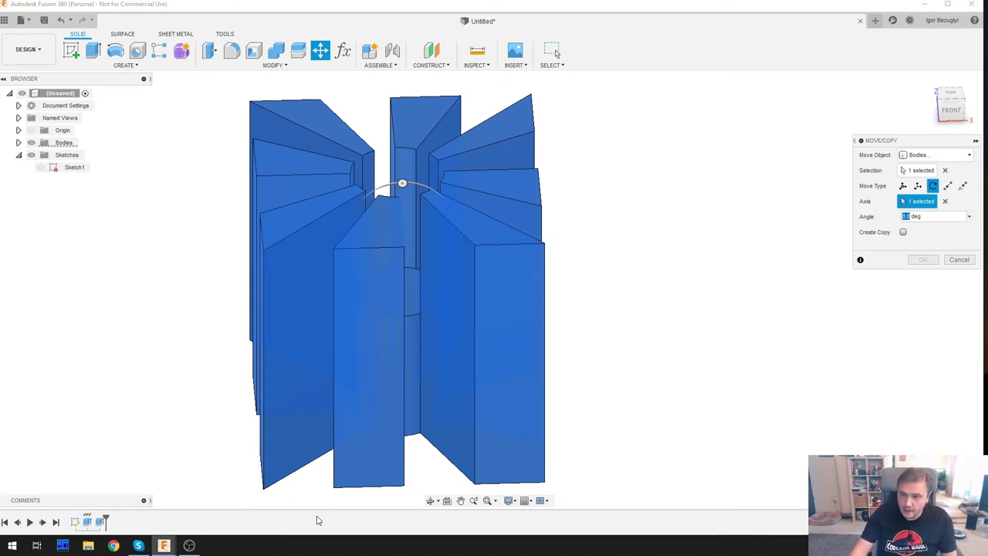
text(180)
key(Return)
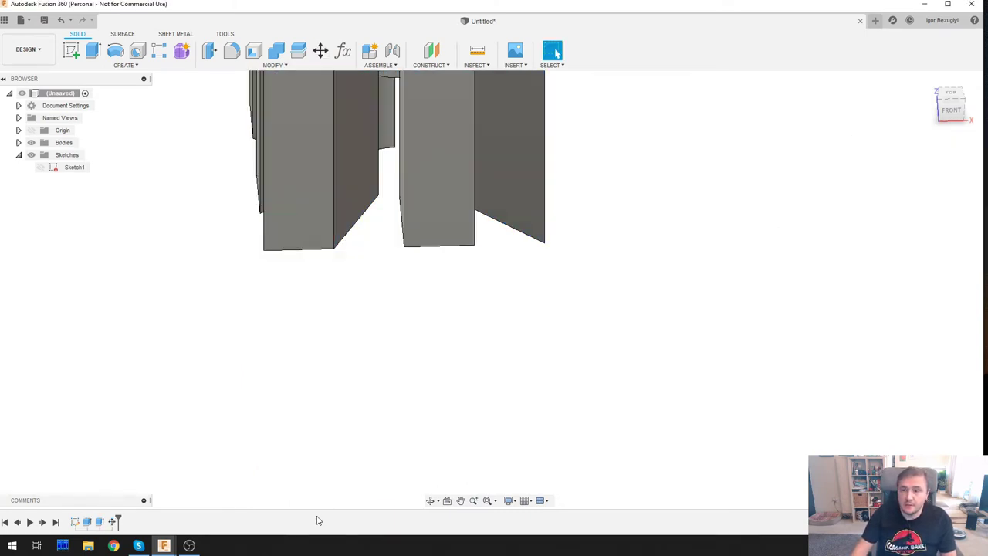
key(ctrl+z)
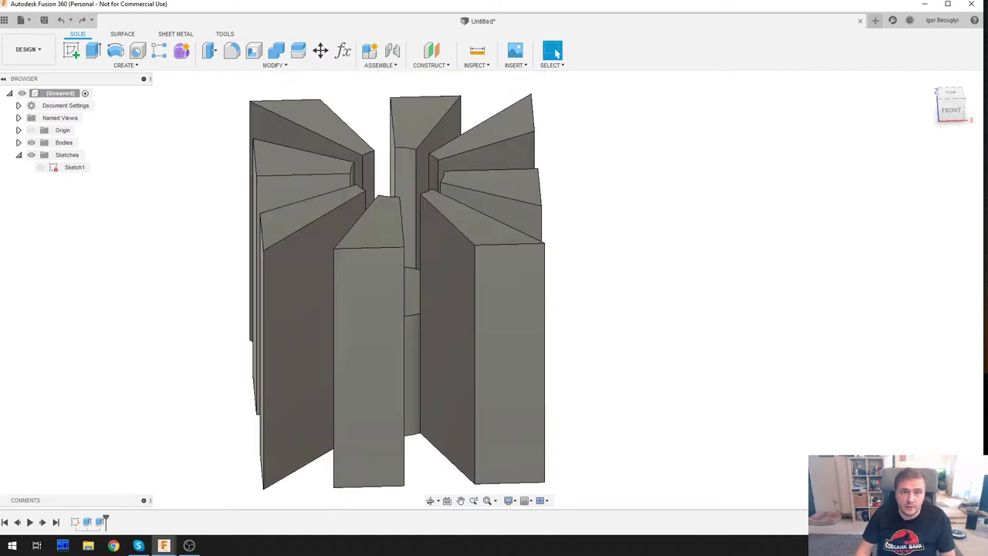
Rotate a copy of the wedge body 180° about the centre axis with Create Copy.
click(321, 51)
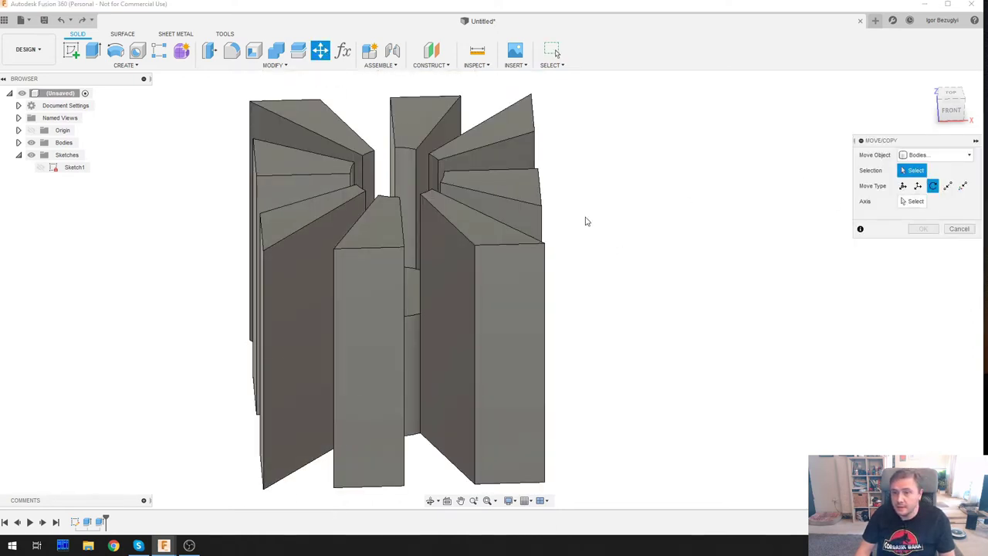
click(498, 180)
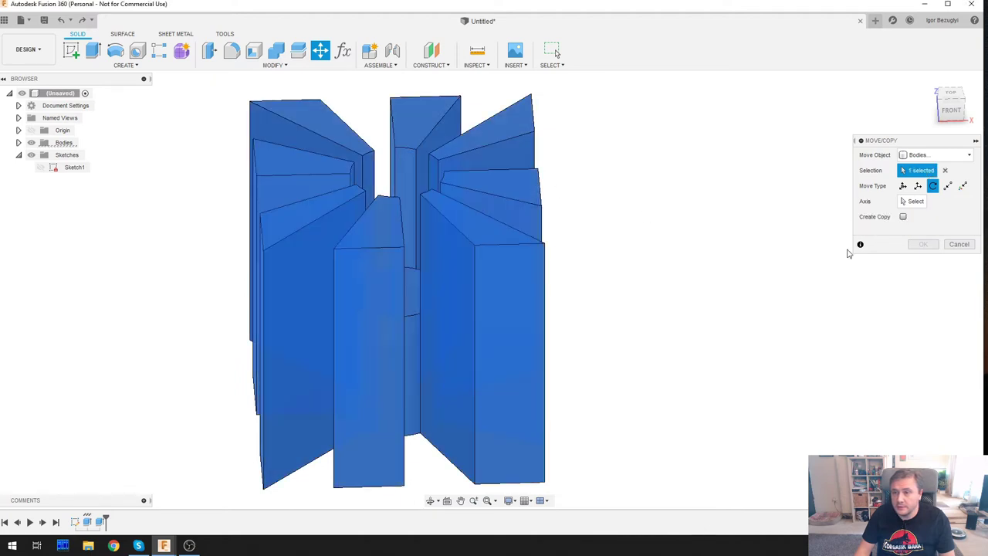
click(903, 216)
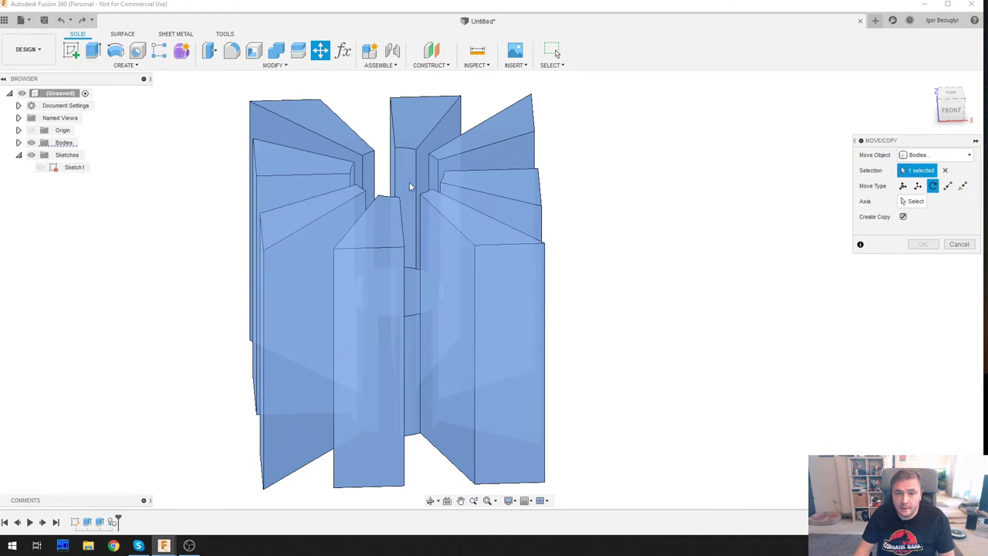
click(912, 201)
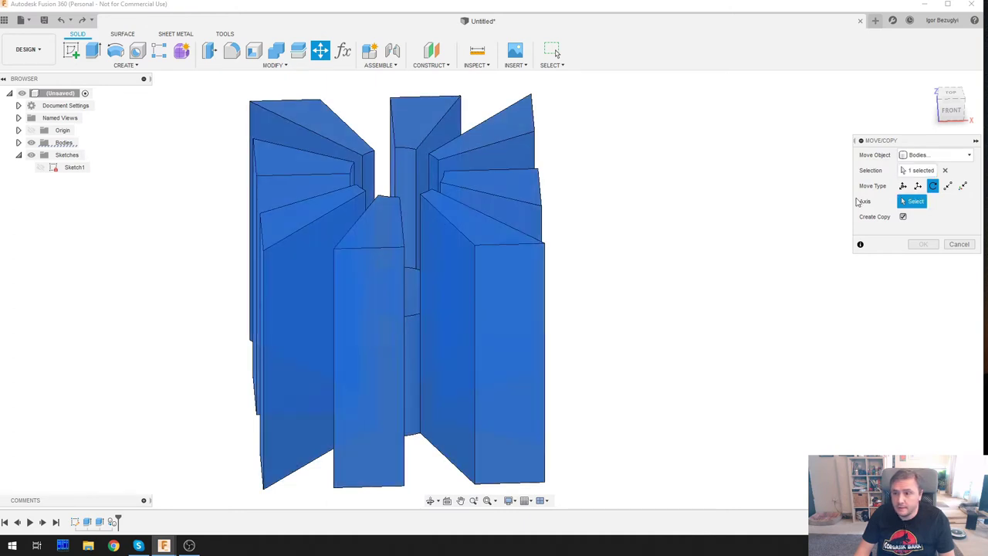
click(402, 226)
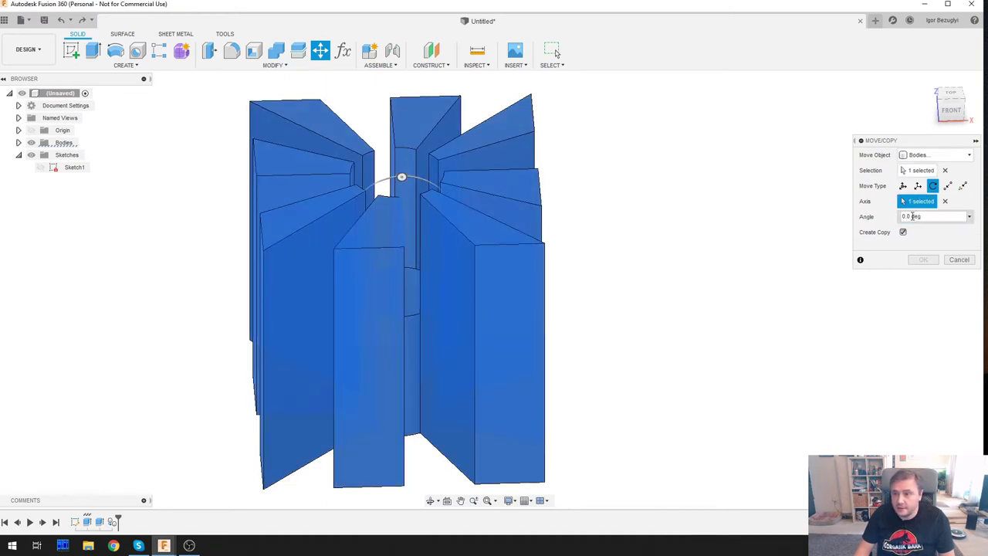
click(912, 216)
text(18)
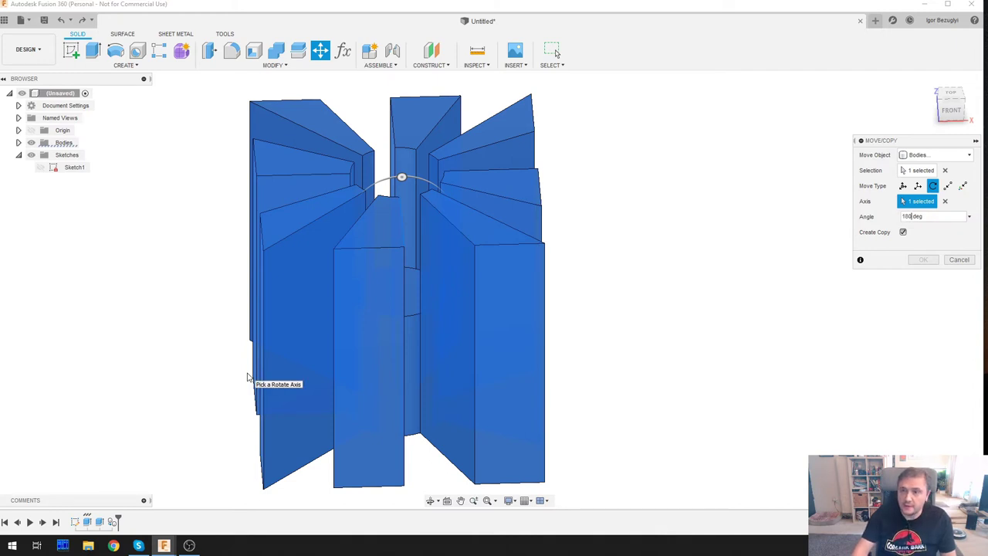
text(0)
key(Return)
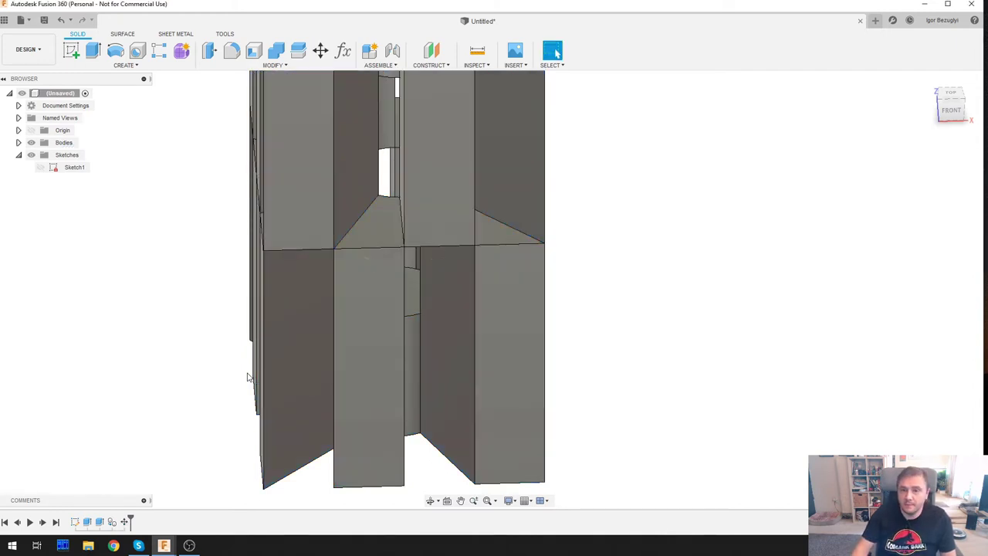
mouse_move(642, 294)
shift+middle_down()
mouse_move(659, 189)
mouse_move(637, 208)
mouse_move(649, 281)
shift+middle_up()
Translate the flipped copy along Z by -size so it interlocks with the original.
scroll(630, 255, up, 3)
scroll(617, 224, down, 3)
click(320, 51)
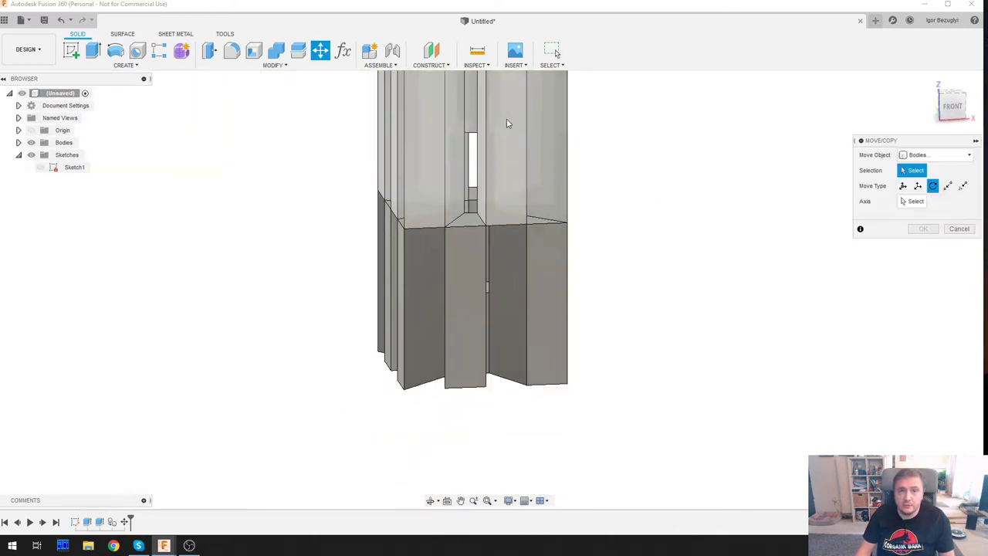
click(434, 129)
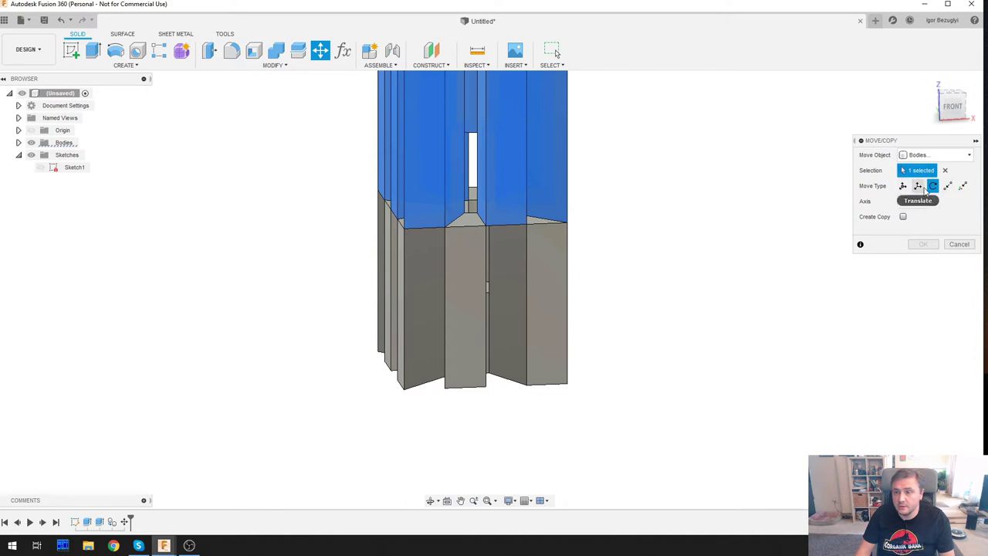
click(918, 185)
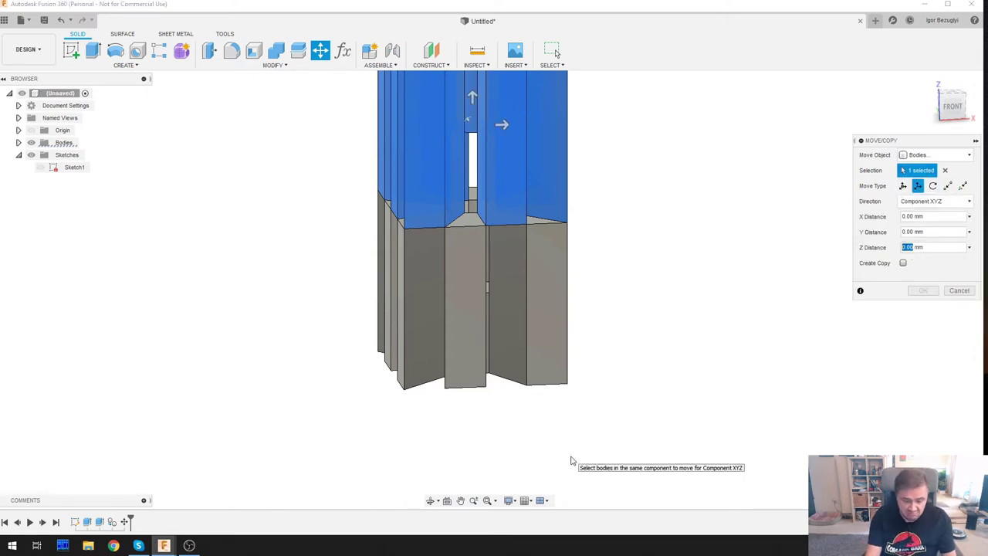
text(size)
key(Return)
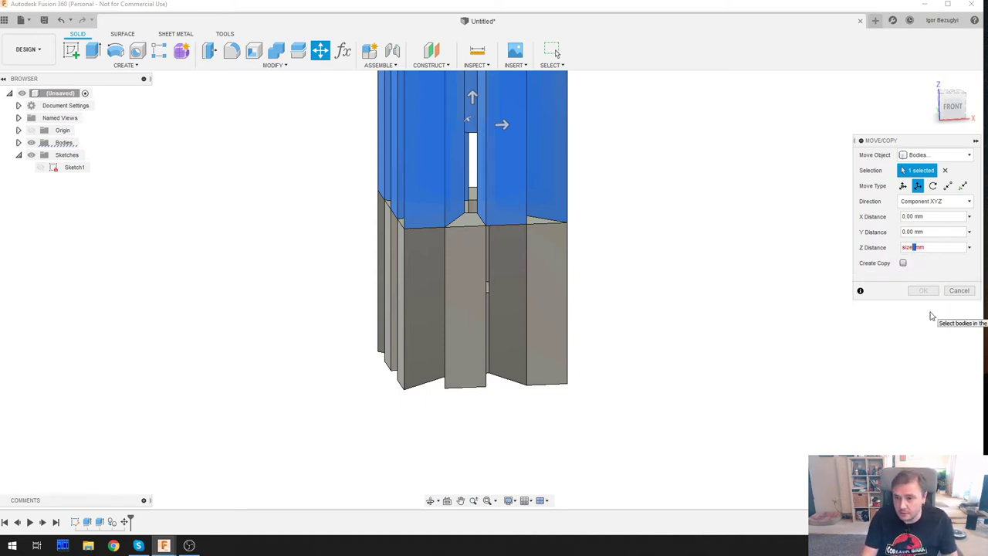
key(BackSpace)
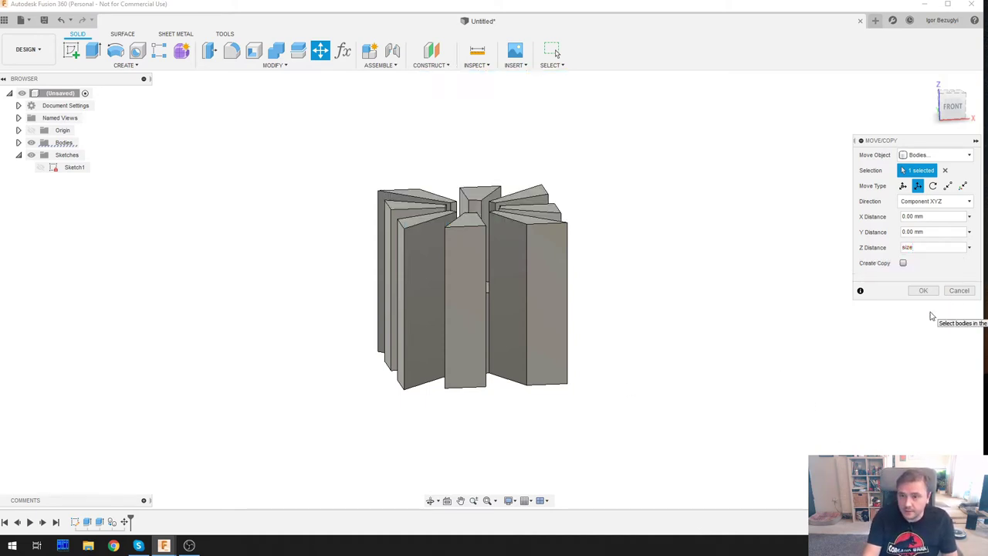
text(-)
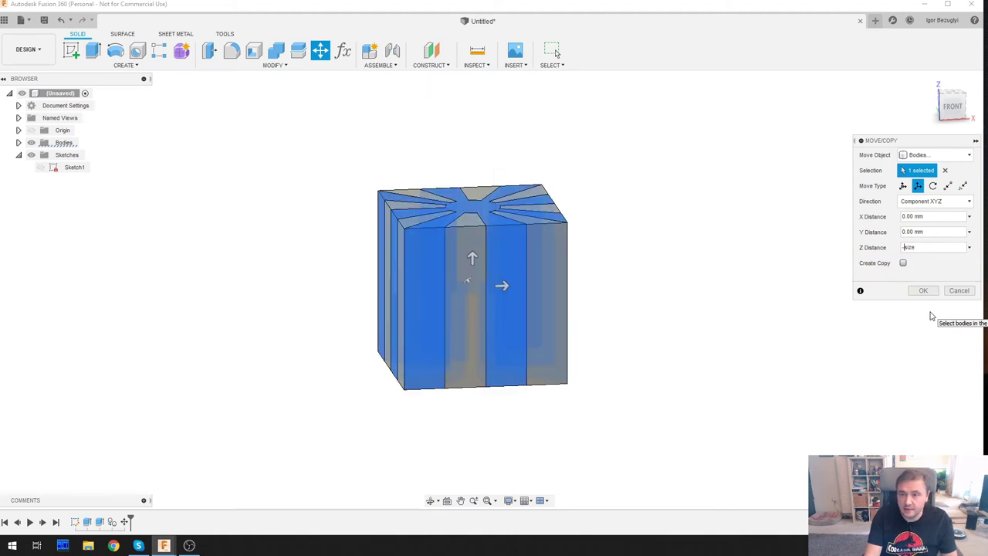
key(Return)
shift+middle_drag(624, 208, 607, 242)
scroll(460, 243, down, 3)
scroll(467, 270, up, 4)
scroll(468, 274, up, 5)
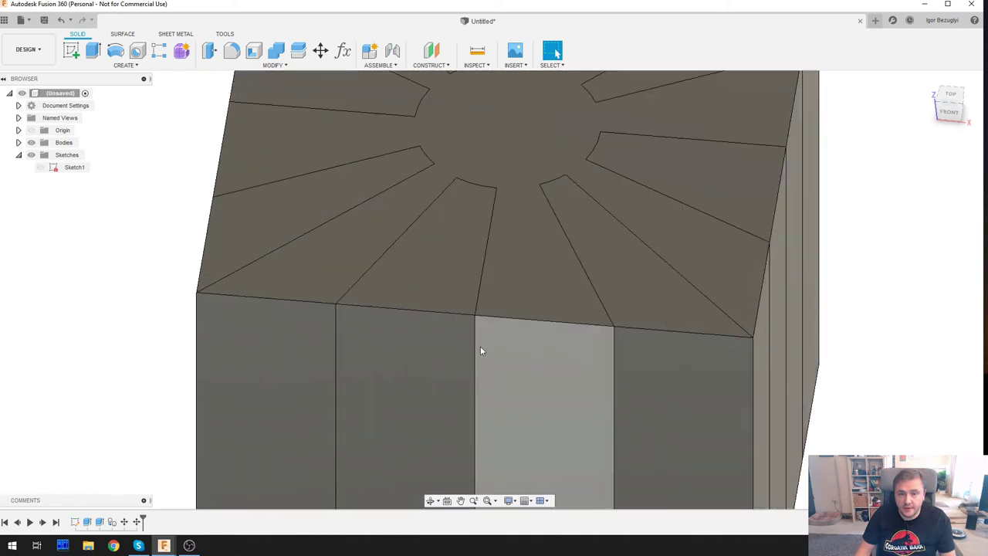
scroll(824, 303, down, 2)
shift+middle_drag(824, 303, 789, 375)
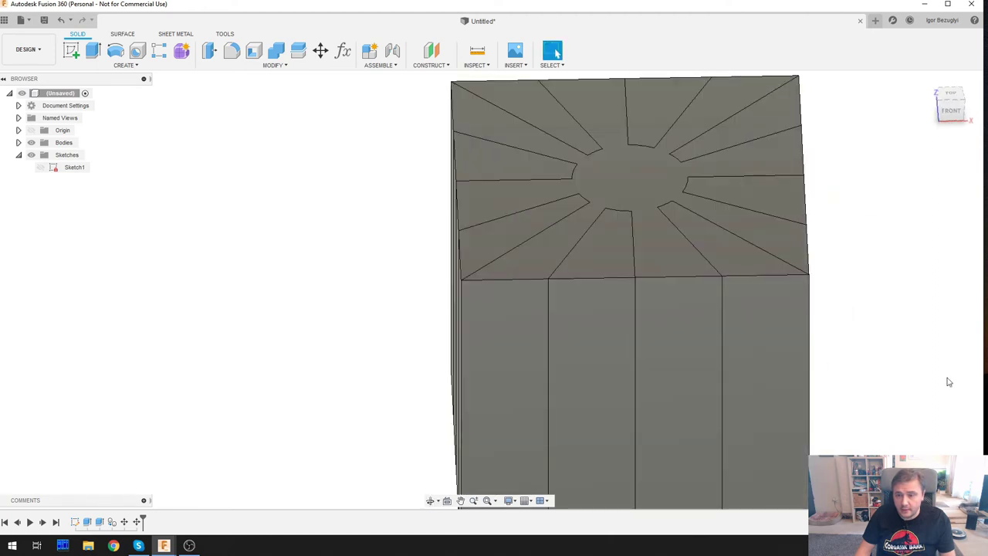
scroll(789, 375, down, 3)
middle_drag(906, 357, 650, 291)
scroll(650, 292, up, 1)
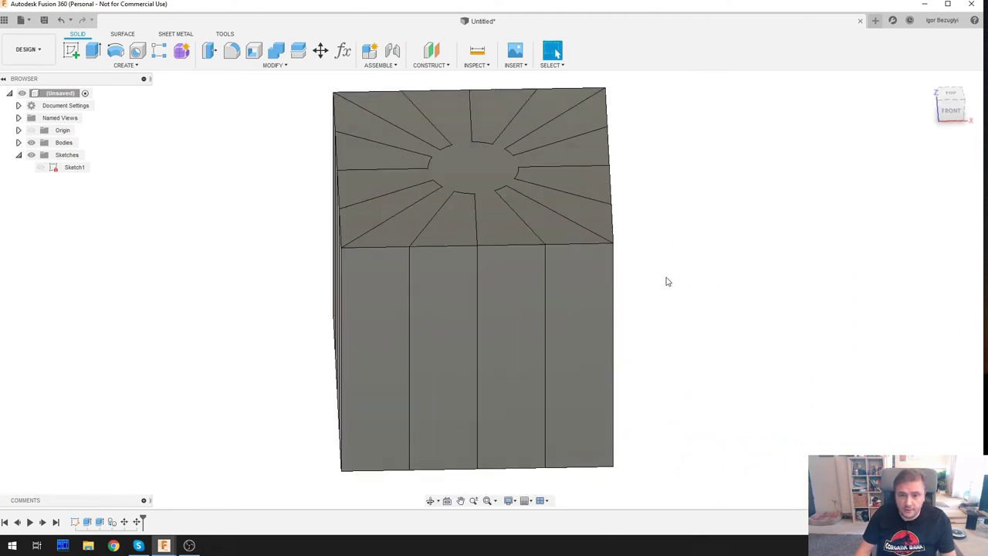
mouse_move(673, 245)
shift+middle_down()
mouse_move(674, 265)
mouse_move(689, 247)
mouse_move(579, 253)
mouse_move(673, 246)
shift+middle_up()
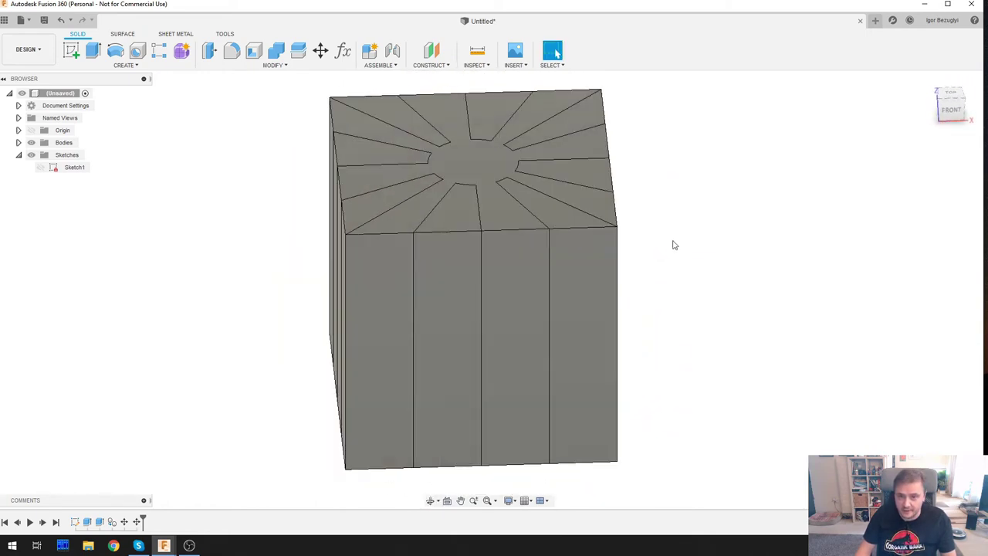
Add a user parameter named tolerance with the value 0.3 mm.
click(343, 52)
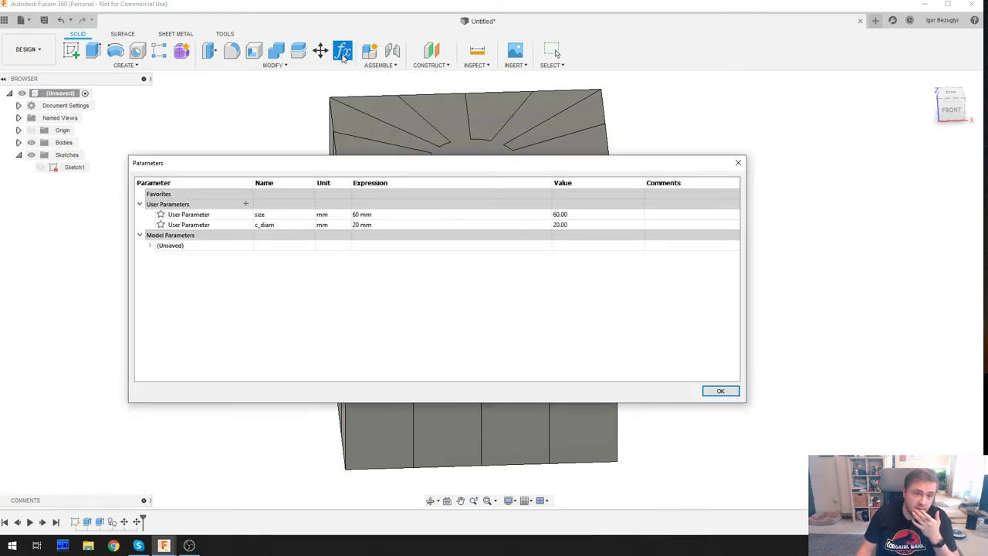
click(245, 205)
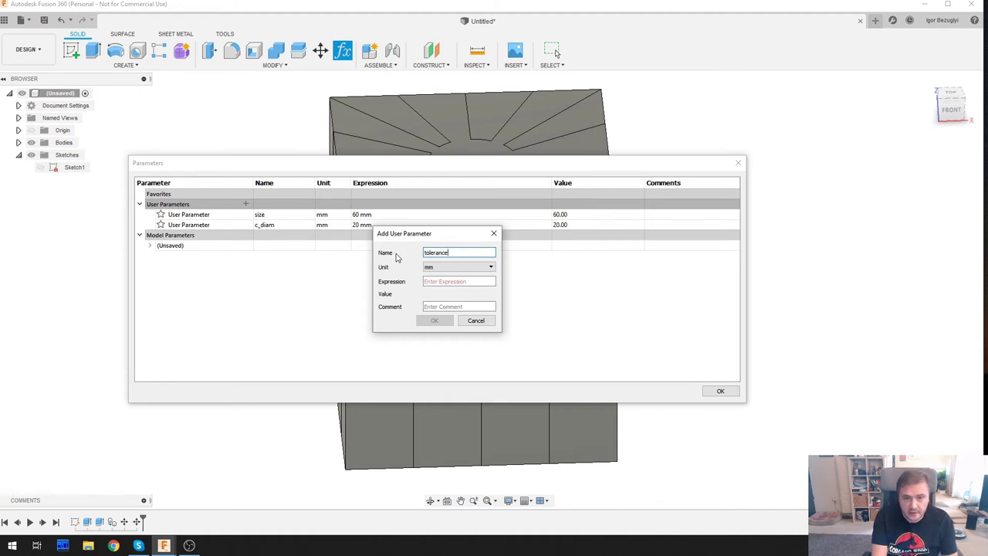
key(Tab)
text(0)
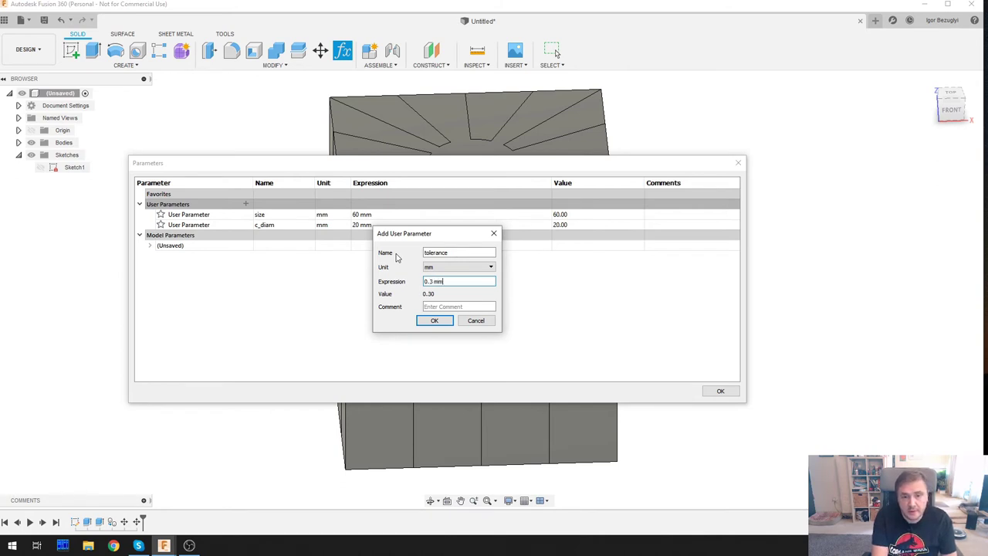
key(Return)
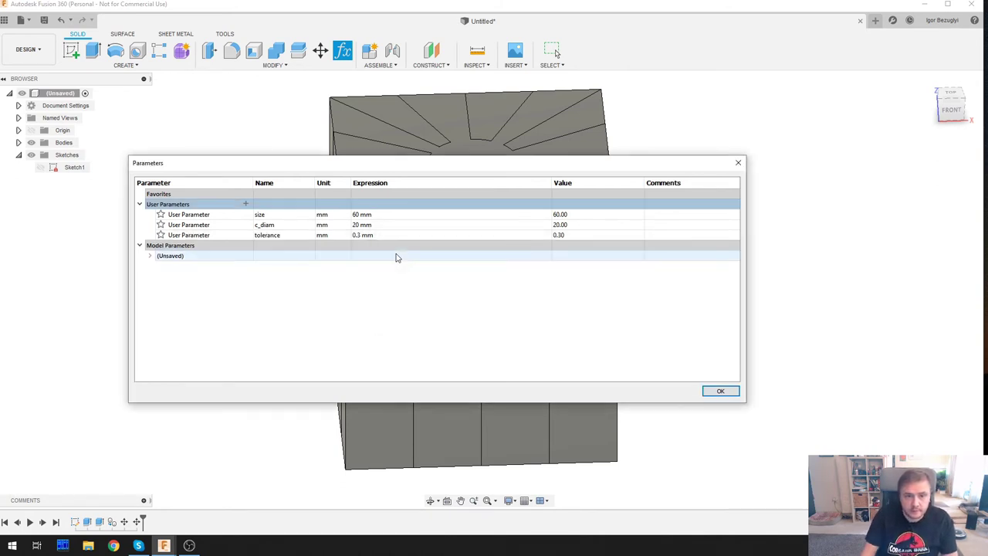
click(721, 391)
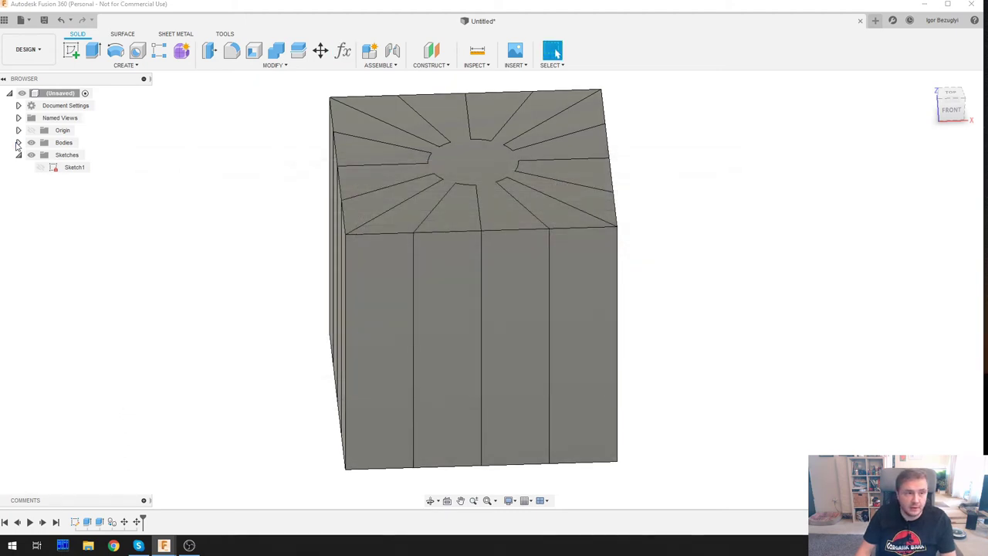
Hide Body9 in the browser and orbit to inspect Body1's fins.
click(19, 143)
click(40, 166)
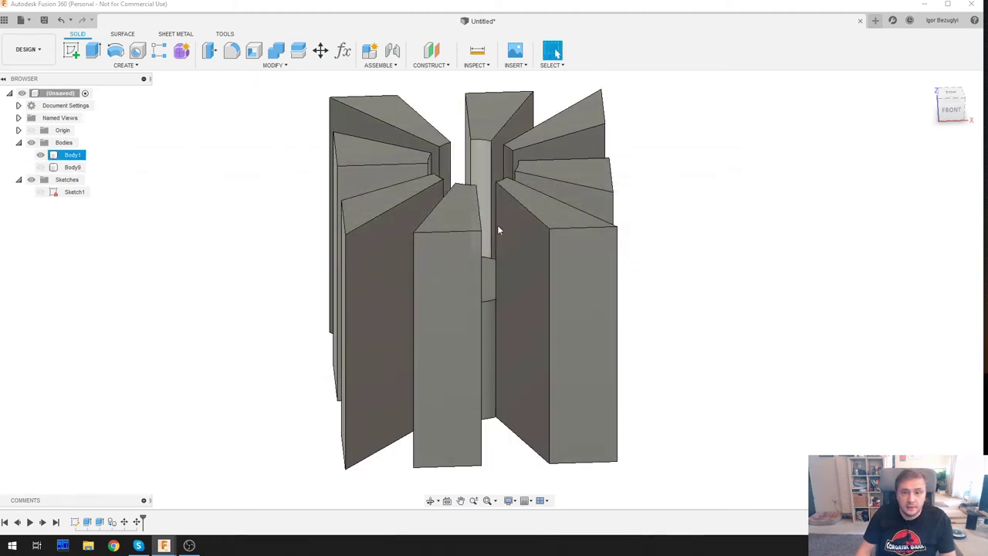
shift+middle_drag(517, 243, 709, 327)
key(Escape)
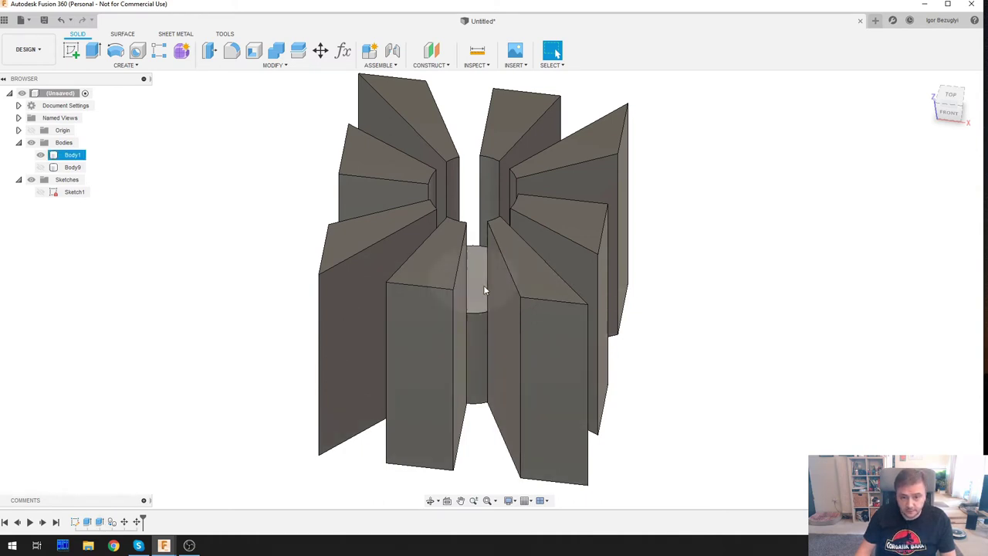
shift+middle_drag(621, 276, 678, 306)
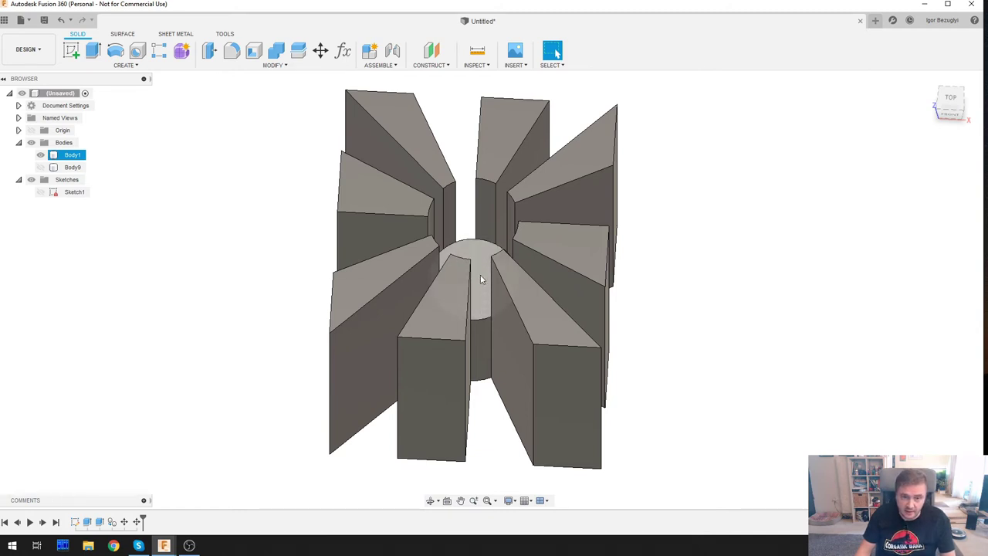
click(259, 473)
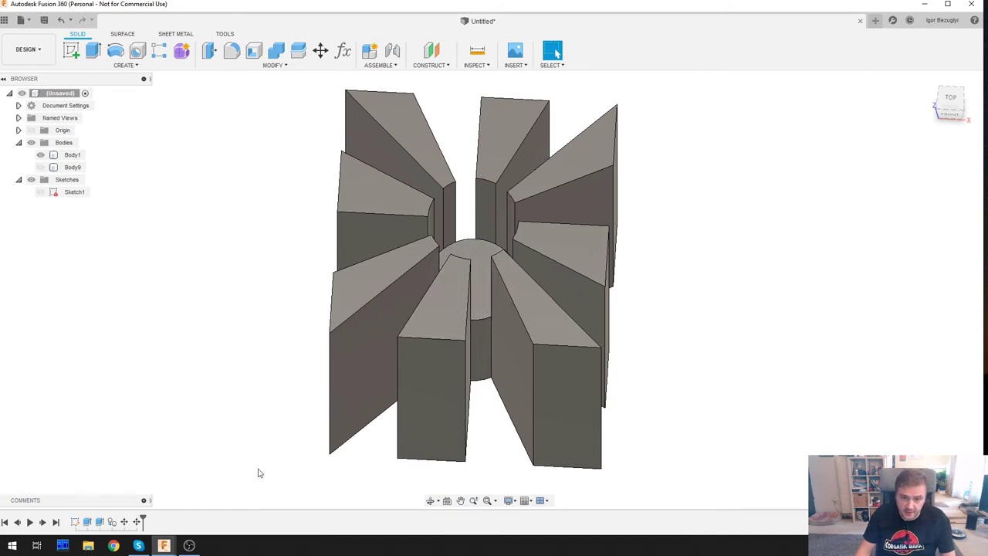
Change Extrude2's distance to size / 2 - tolerance and show Body9 again.
click(99, 524)
right_click(98, 524)
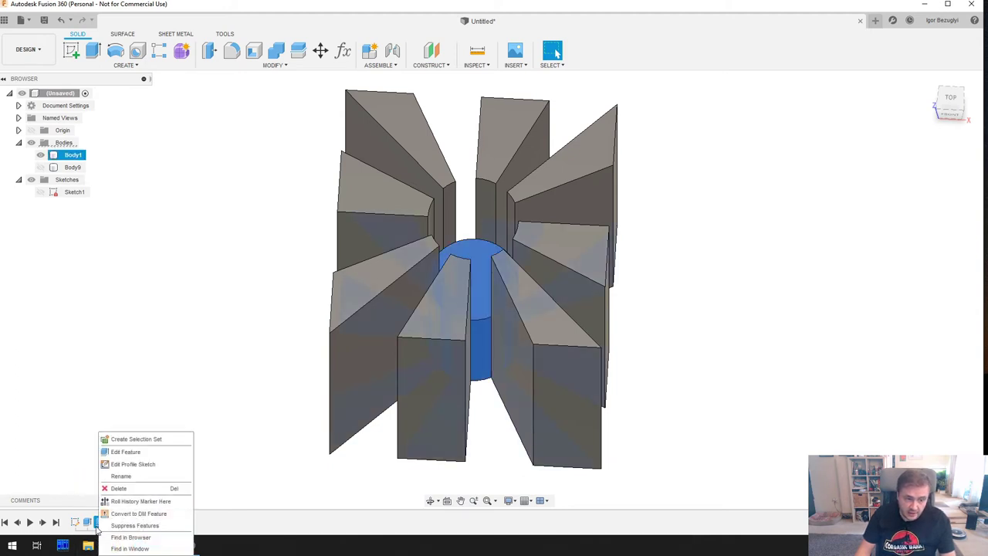
click(134, 453)
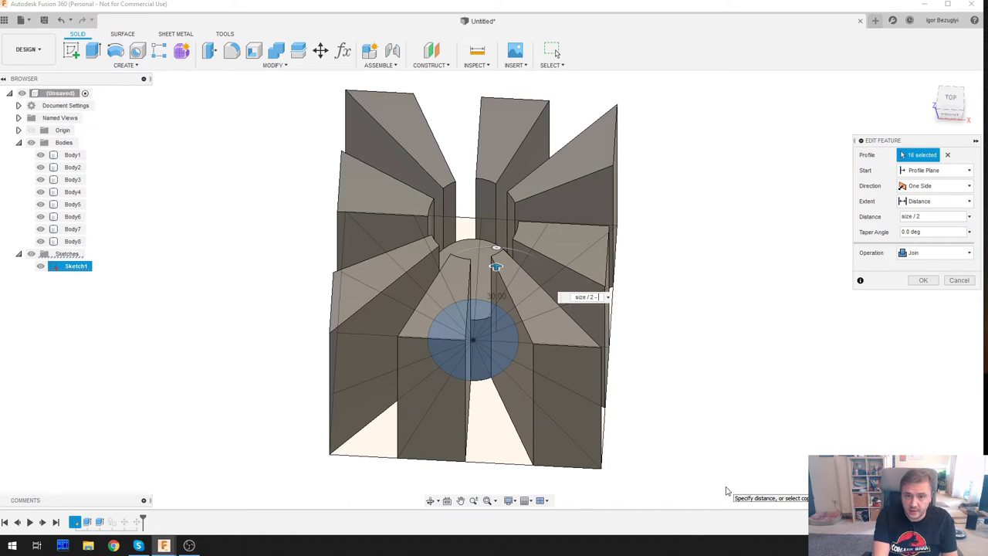
text(- tol)
key(Return)
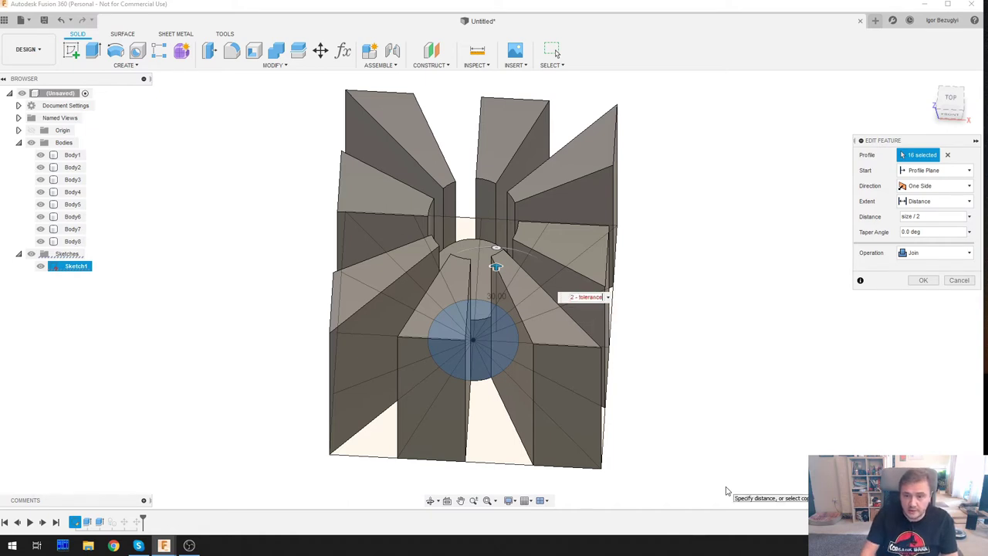
key(Return)
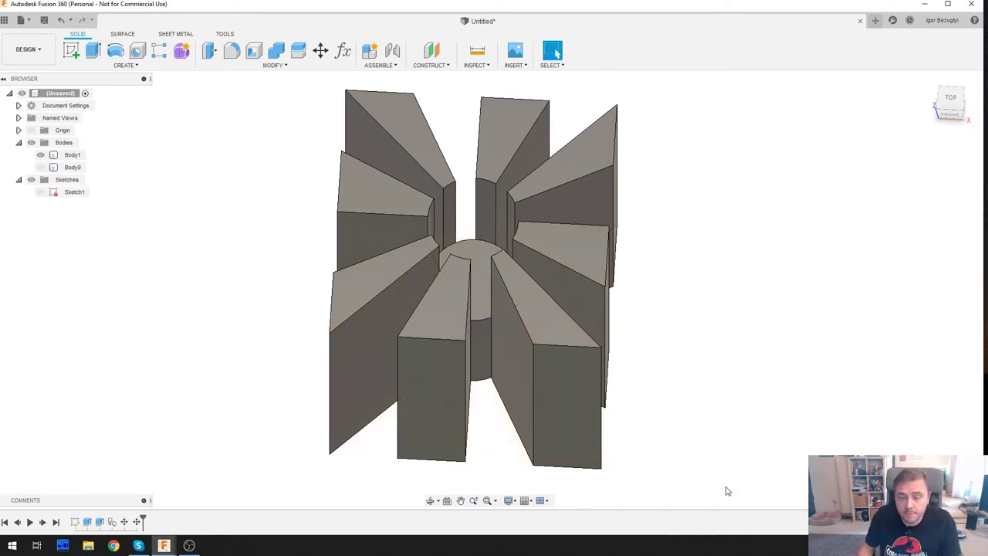
click(42, 167)
click(41, 166)
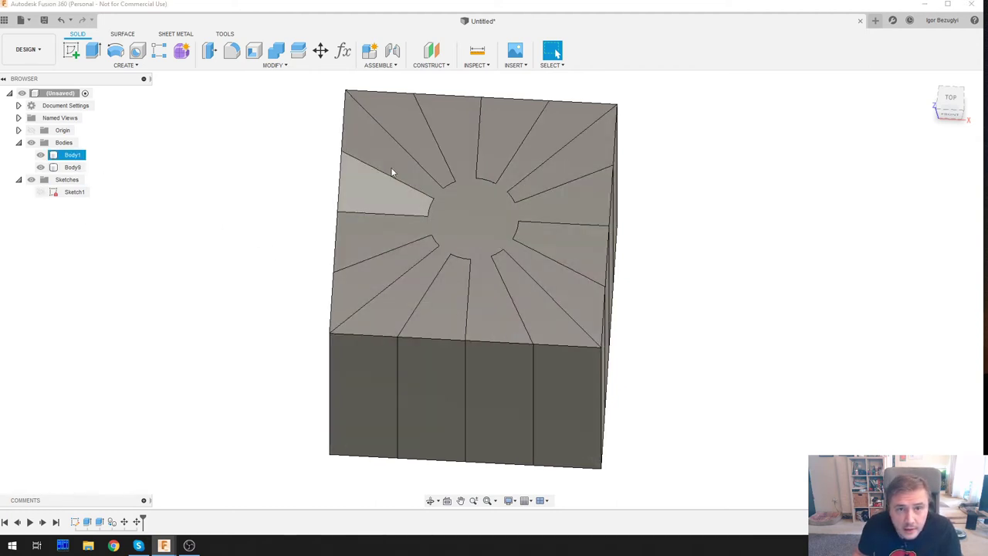
shift+middle_drag(216, 293, 224, 245)
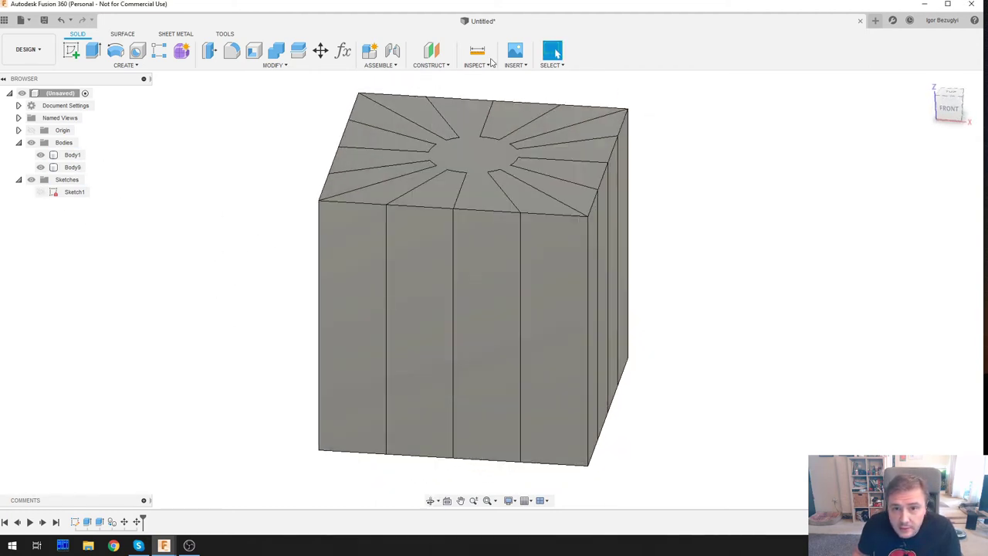
click(476, 65)
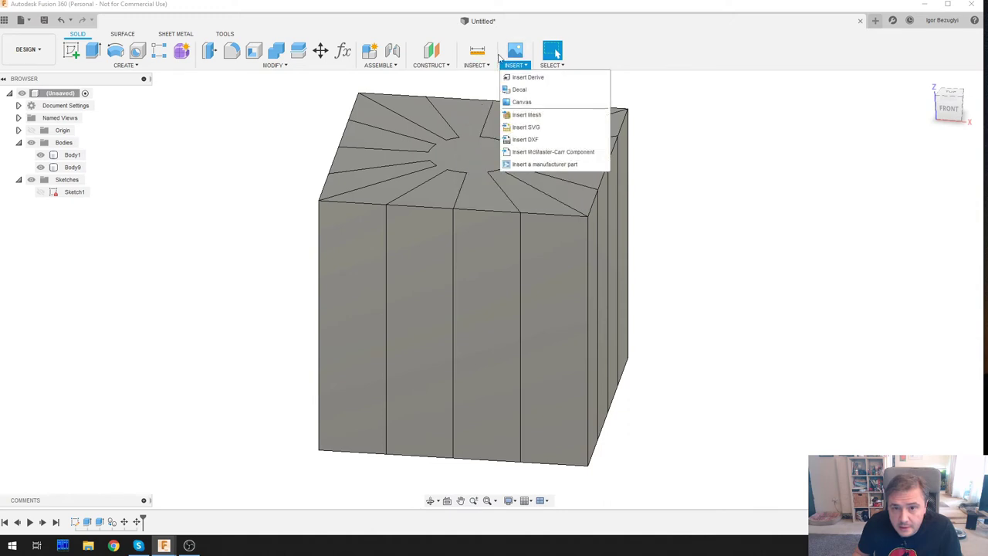
click(476, 64)
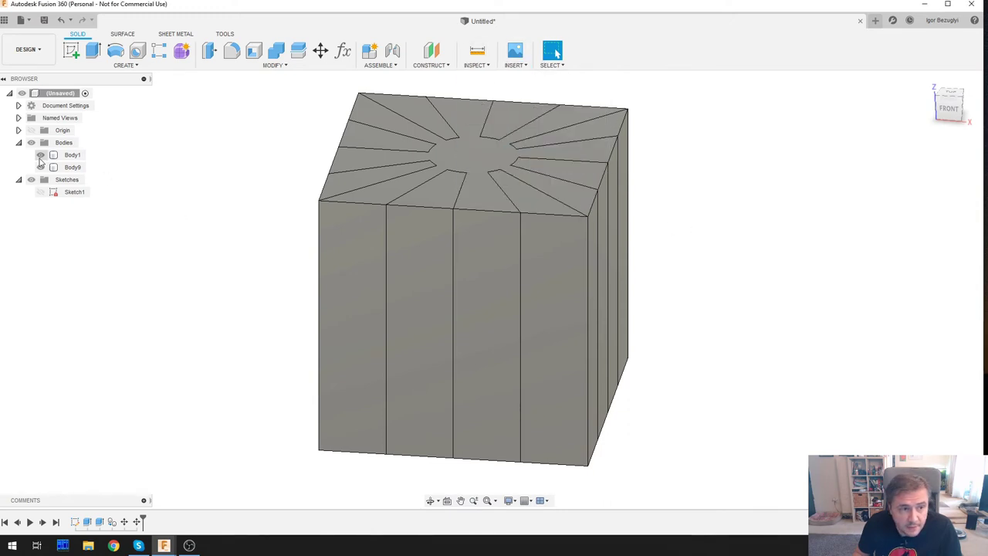
click(44, 168)
click(40, 168)
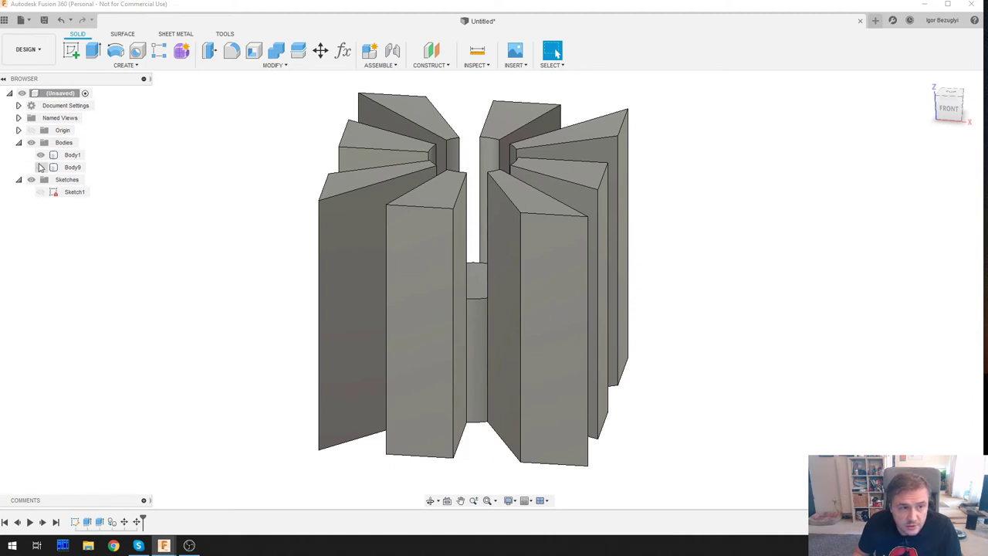
click(40, 167)
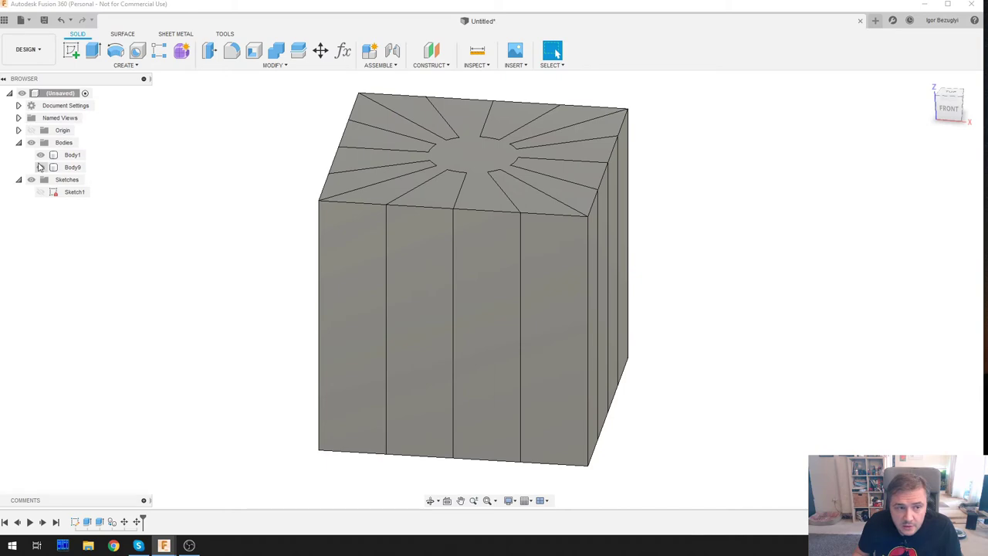
click(40, 168)
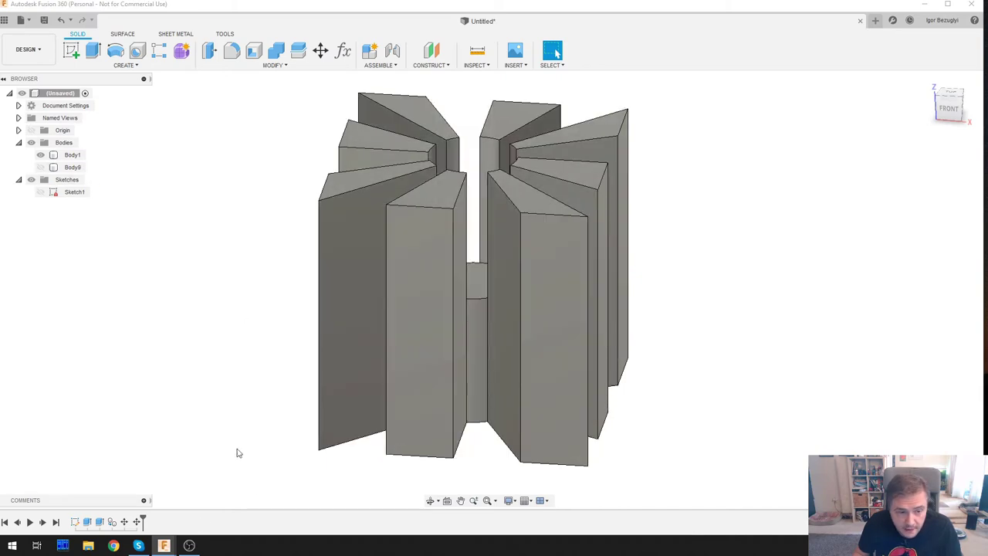
shift+middle_drag(255, 338, 283, 352)
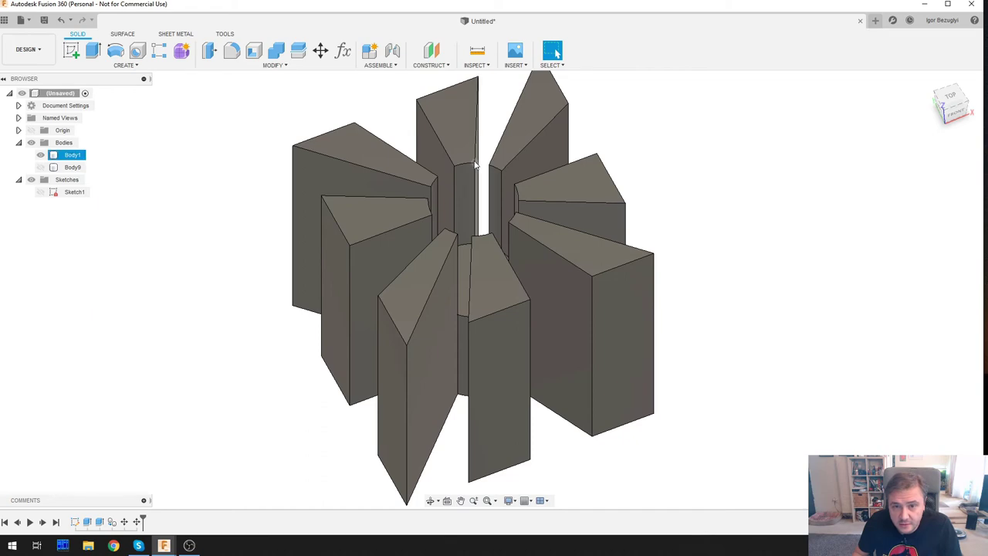
shift+middle_drag(405, 267, 596, 300)
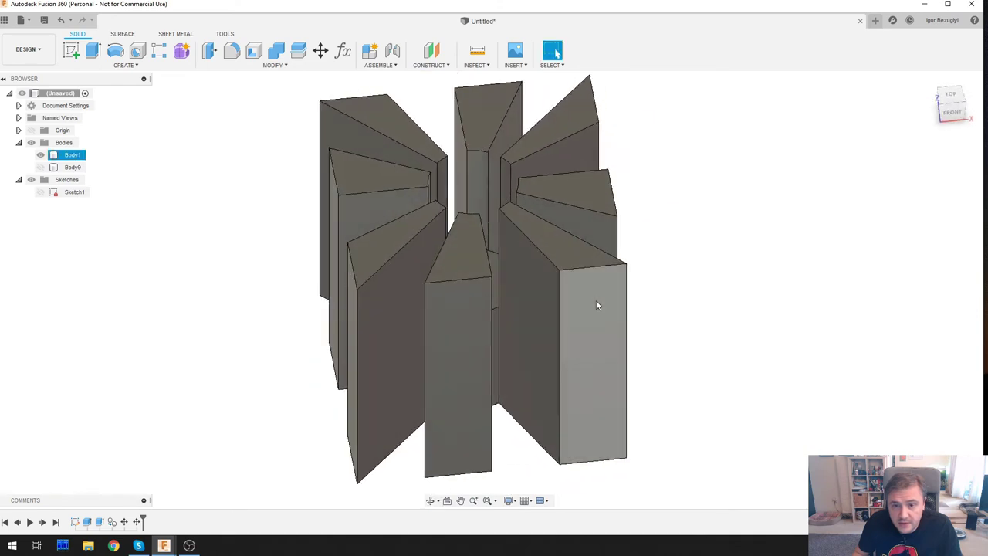
Start Offset Face and pick the first fin side faces.
click(275, 66)
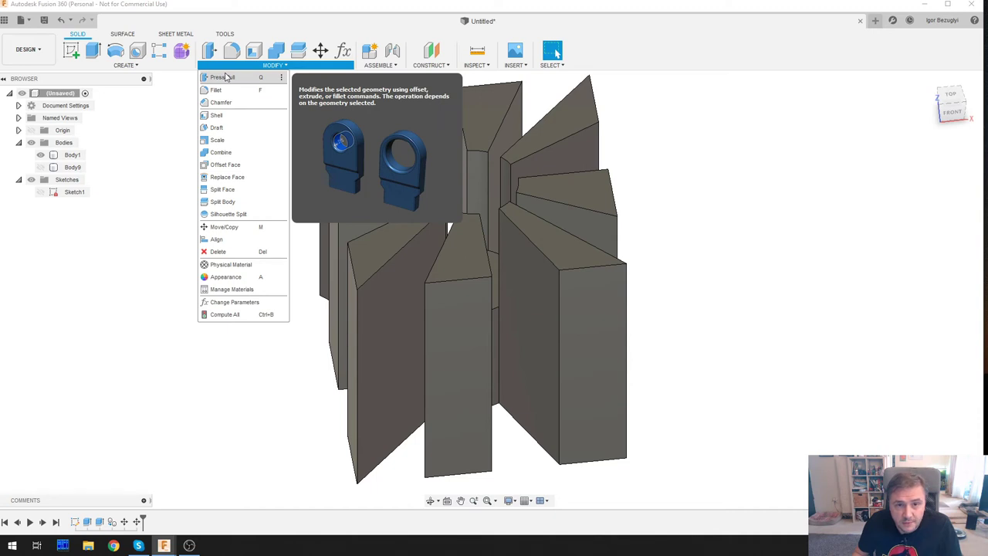
click(231, 166)
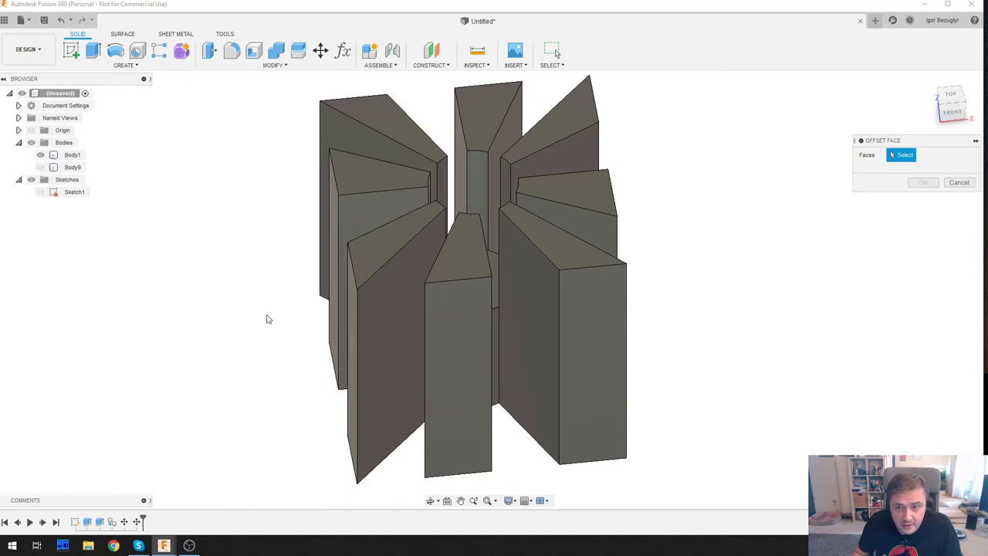
click(382, 337)
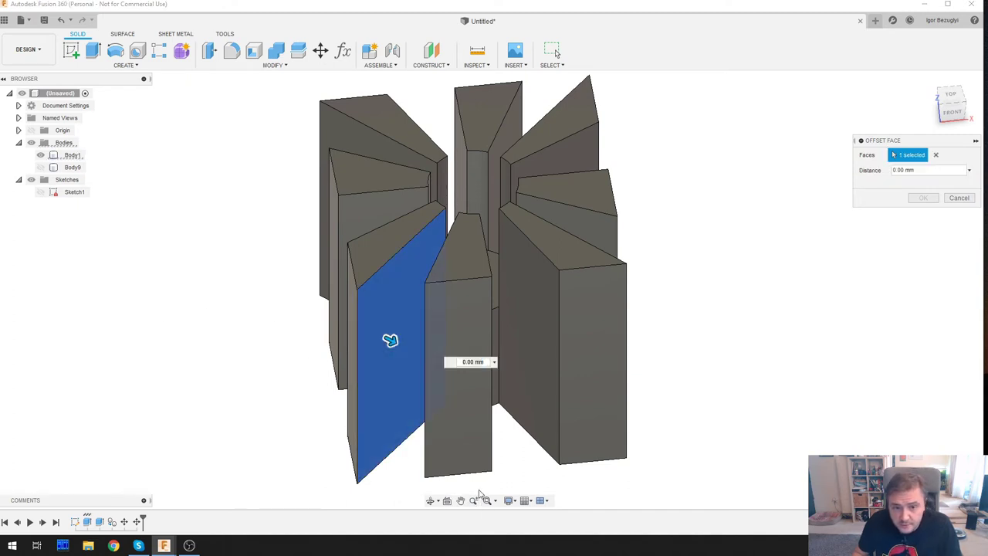
shift+middle_drag(301, 434, 346, 426)
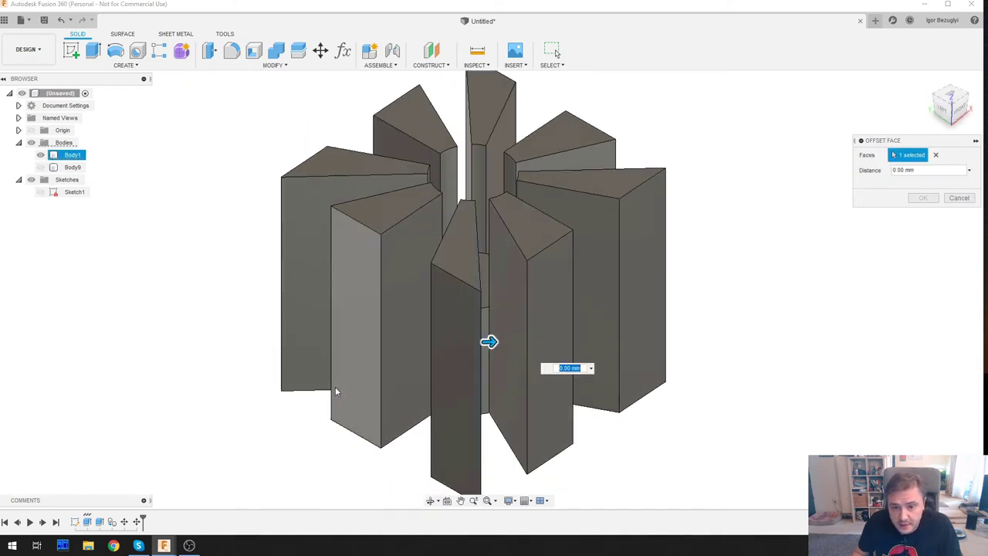
shift+middle_drag(278, 384, 305, 387)
click(519, 354)
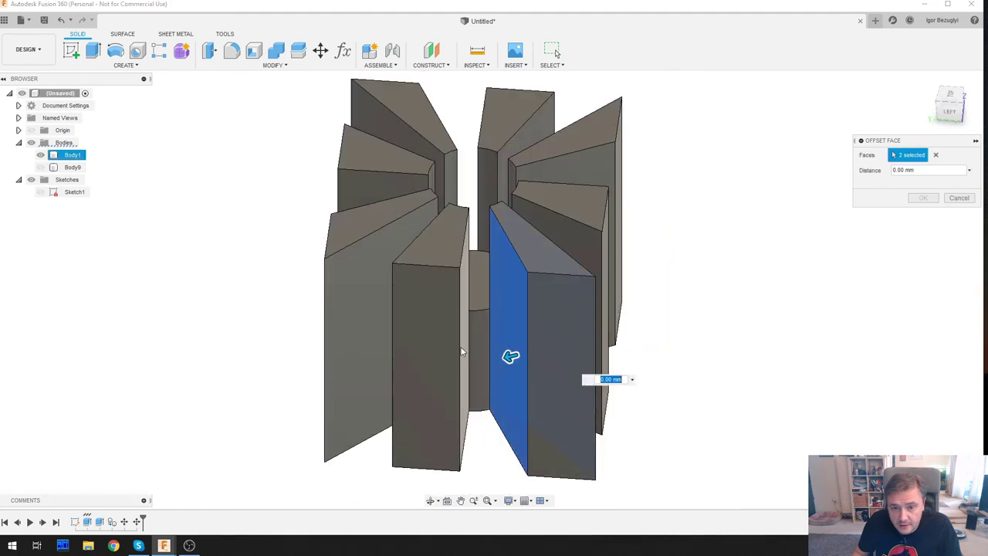
click(347, 335)
shift+middle_drag(346, 334, 697, 302)
click(513, 305)
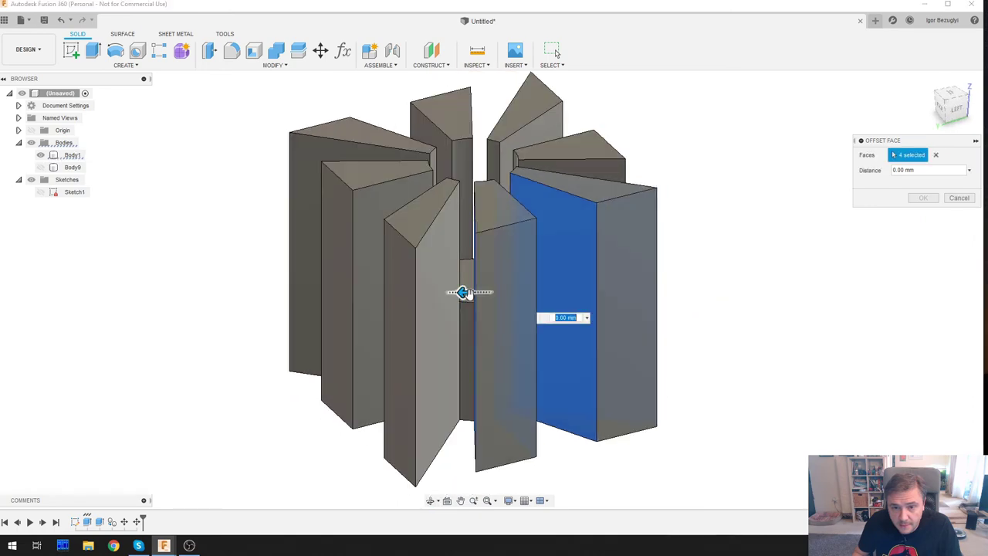
shift+middle_drag(437, 309, 713, 358)
shift+middle_drag(429, 318, 416, 352)
click(461, 345)
click(527, 339)
Select the remaining wedge side faces, sixteen faces in total.
shift+middle_drag(823, 406, 693, 367)
click(388, 330)
shift+middle_drag(283, 344, 442, 345)
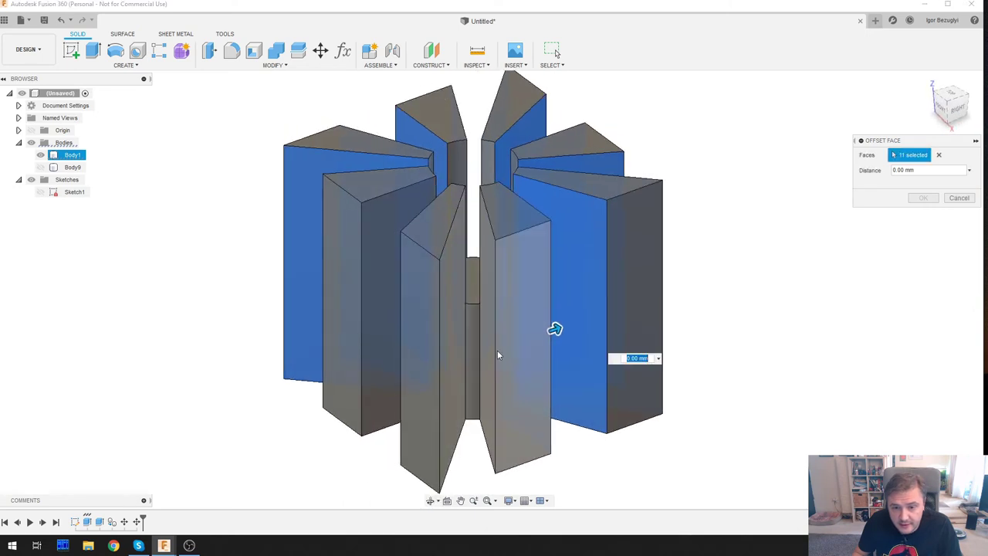
click(442, 346)
shift+middle_drag(370, 331, 476, 337)
click(446, 324)
click(410, 331)
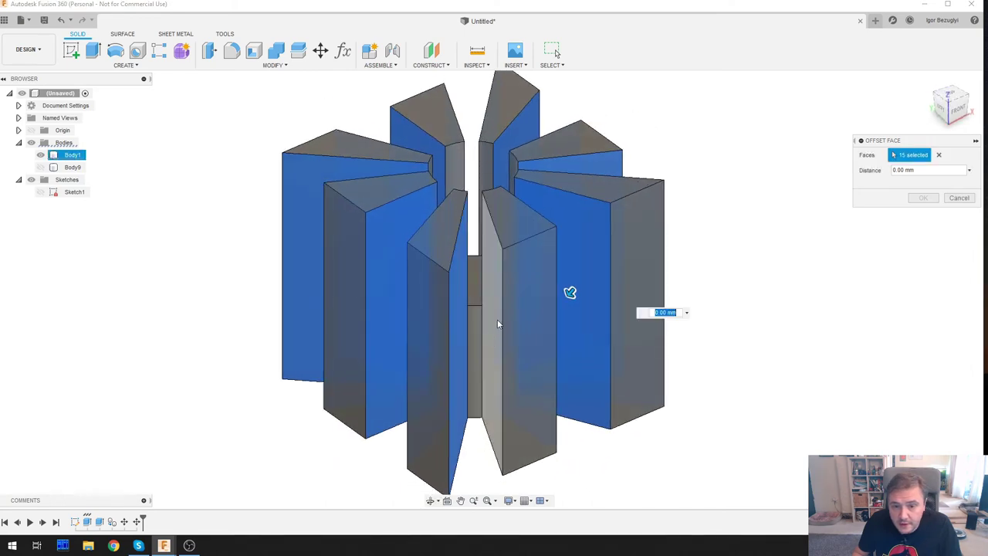
shift+middle_drag(711, 256, 686, 273)
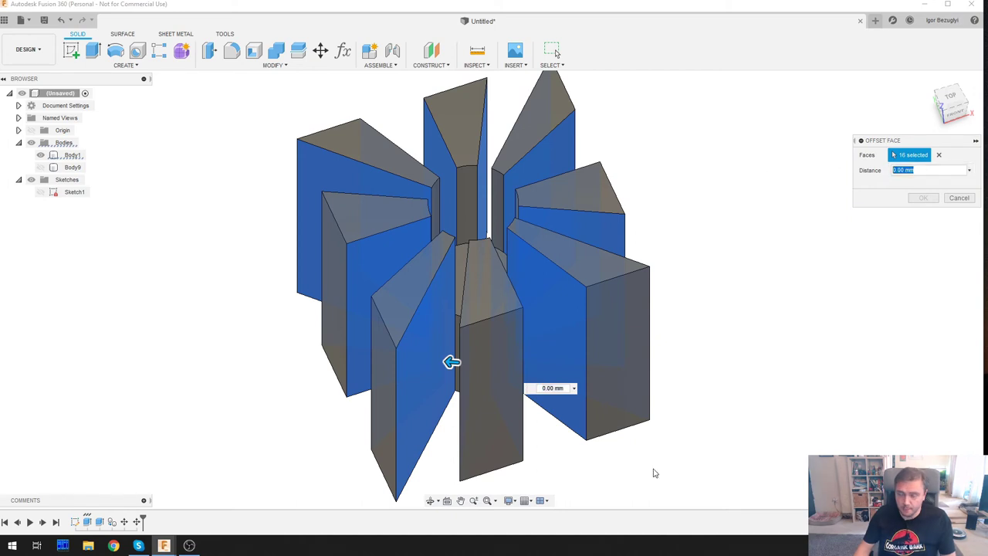
Set the offset distance to -tolerance/2 and apply it.
text(to)
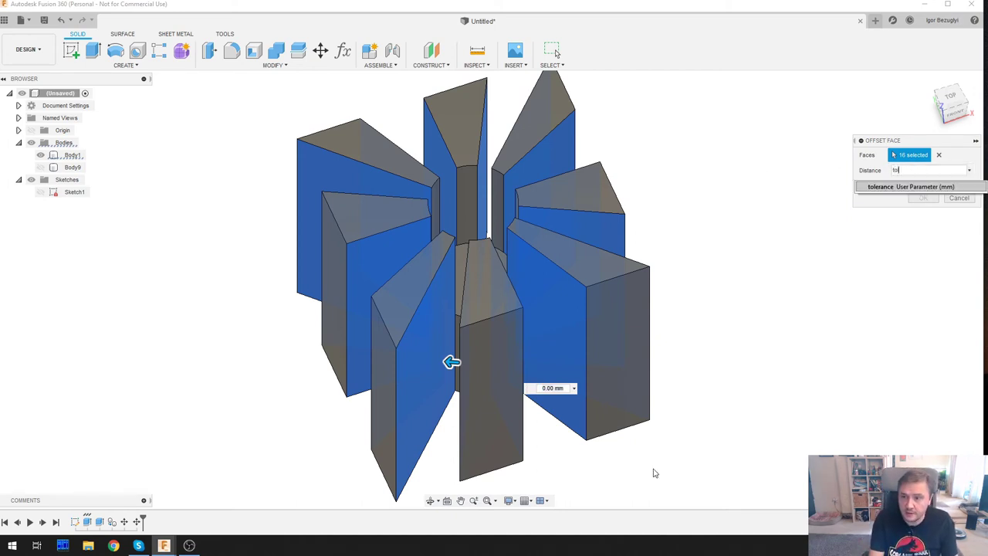
key(Return)
text(/2)
key(Return)
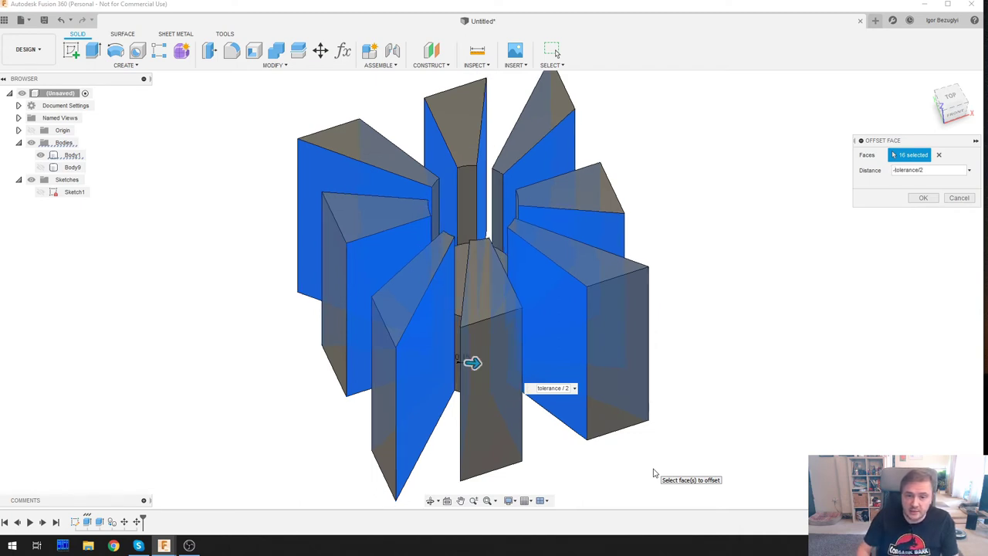
text(-)
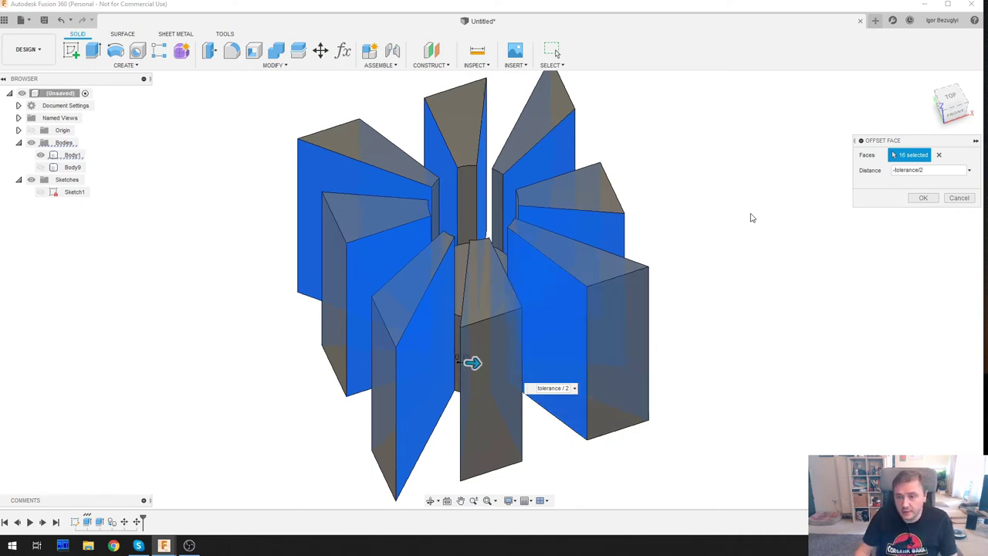
click(922, 199)
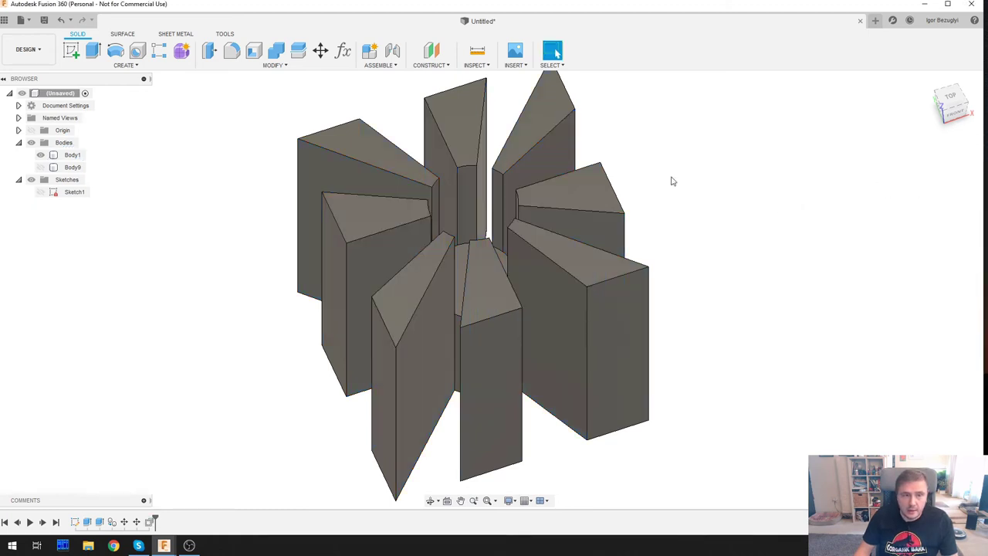
Offset the eight inner curved wedge faces by -tolerance.
click(275, 65)
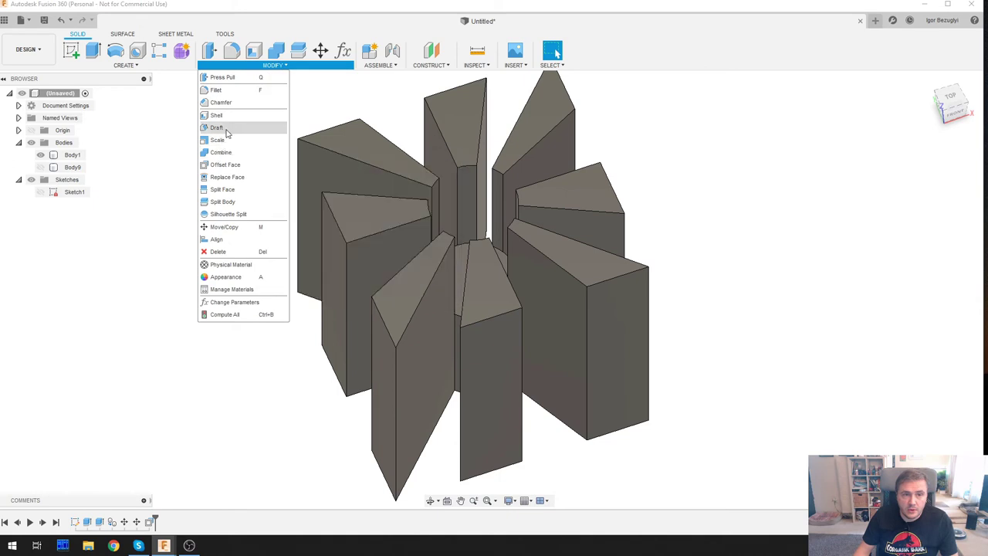
click(227, 172)
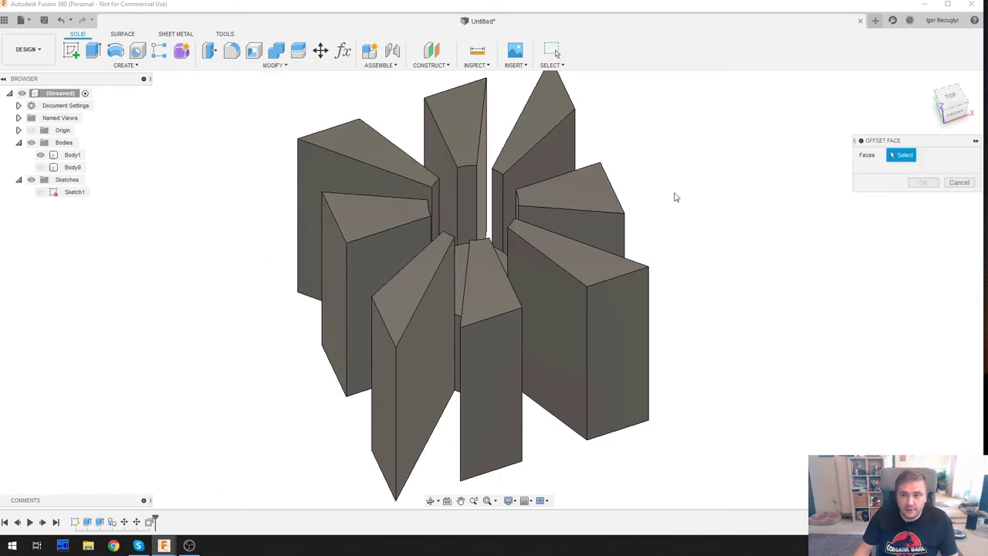
click(470, 207)
shift+middle_drag(473, 213, 433, 226)
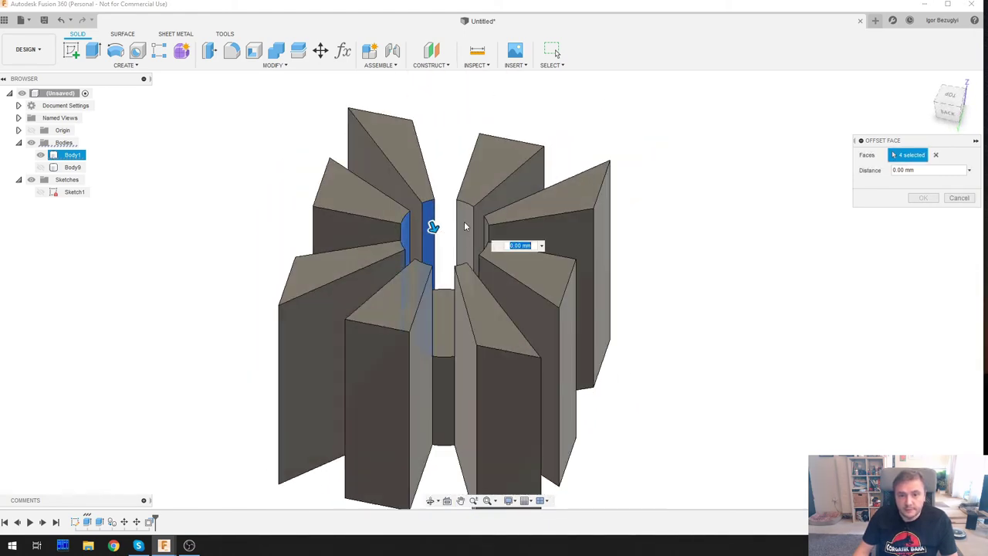
shift+middle_drag(416, 264, 454, 226)
click(449, 225)
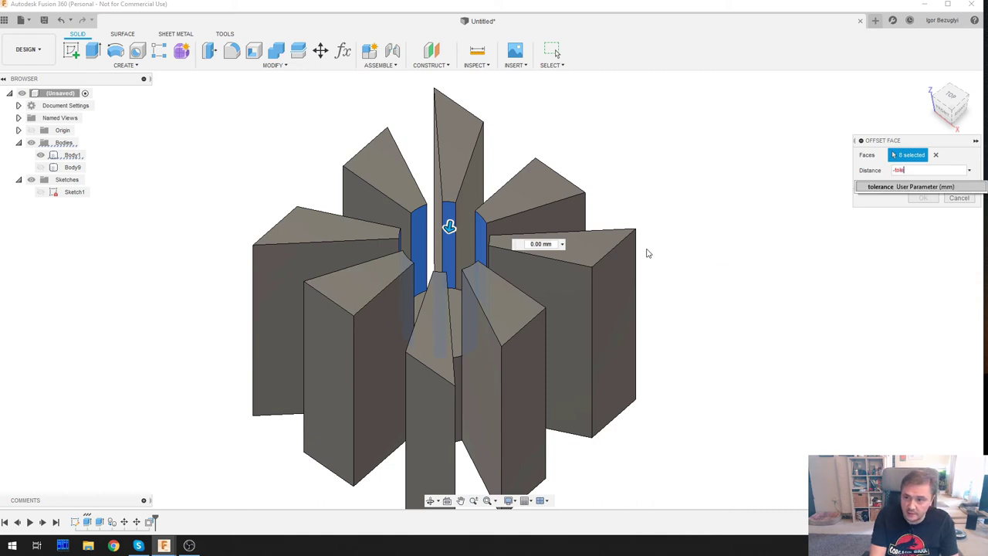
key(Return)
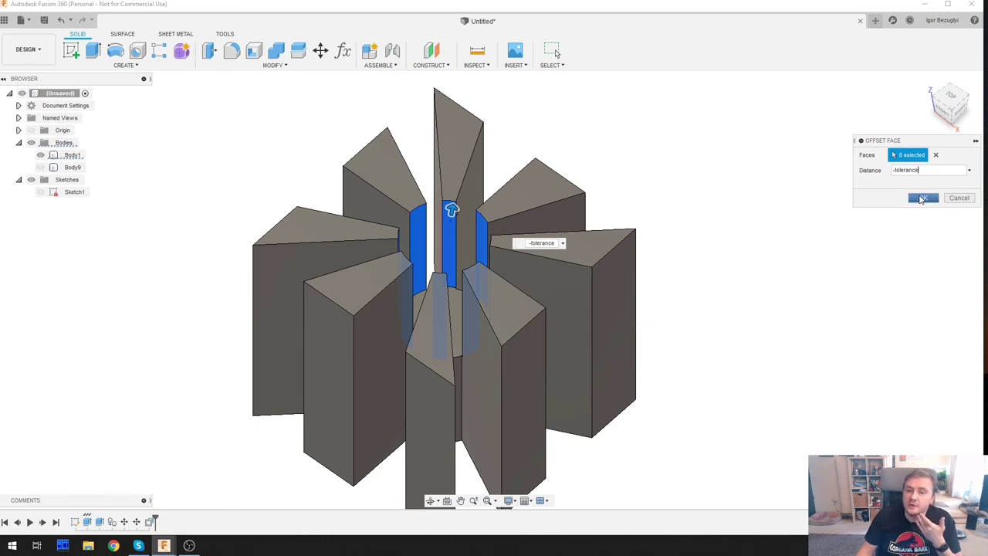
click(922, 199)
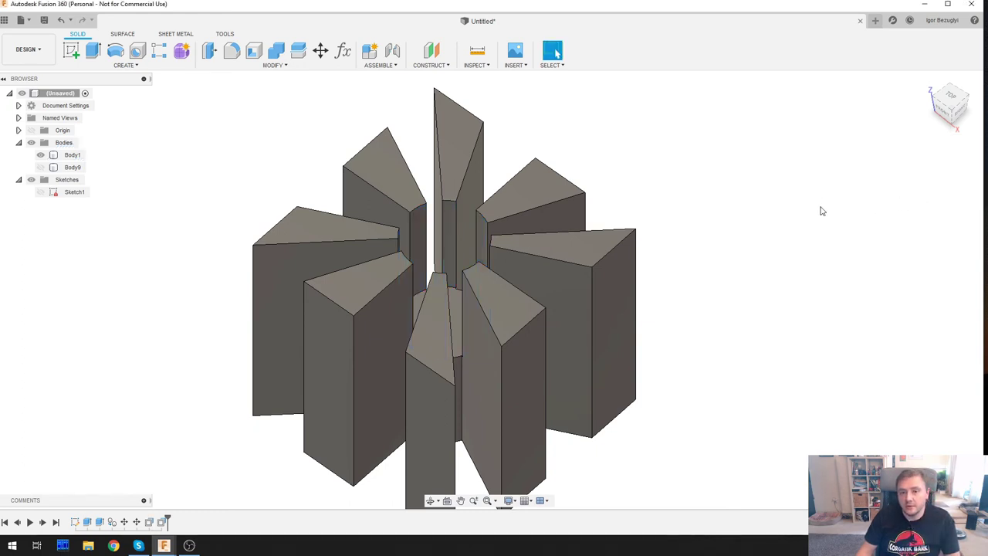
shift+middle_drag(820, 210, 787, 208)
Show Body9 and inspect the slotted block from several angles, ending in TOP view.
click(41, 168)
mouse_move(651, 224)
shift+middle_down()
mouse_move(651, 240)
mouse_move(644, 237)
shift+middle_up()
click(404, 227)
scroll(402, 230, up, 2)
scroll(438, 269, up, 4)
scroll(481, 324, down, 5)
shift+middle_drag(489, 348, 578, 236)
scroll(574, 236, up, 5)
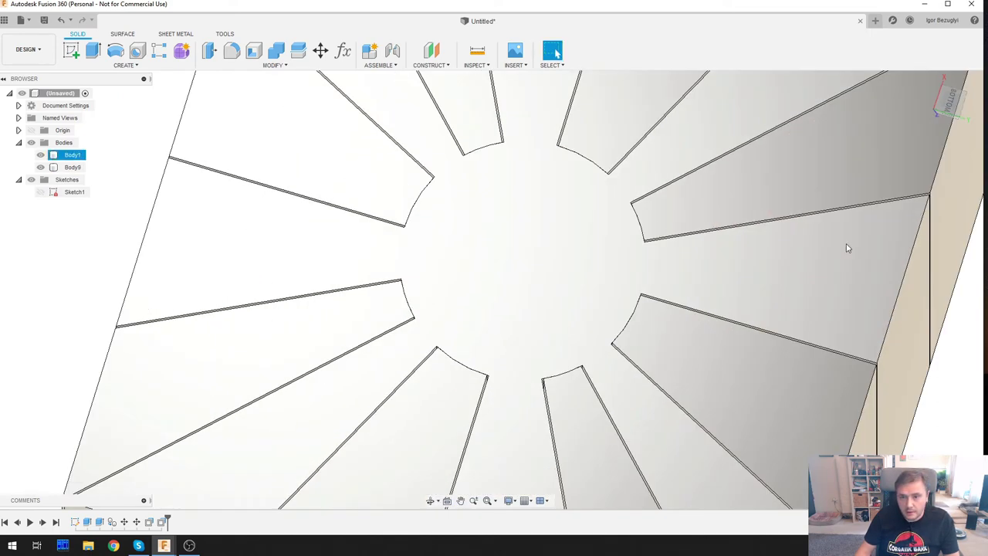
shift+middle_drag(847, 247, 579, 353)
scroll(579, 353, down, 8)
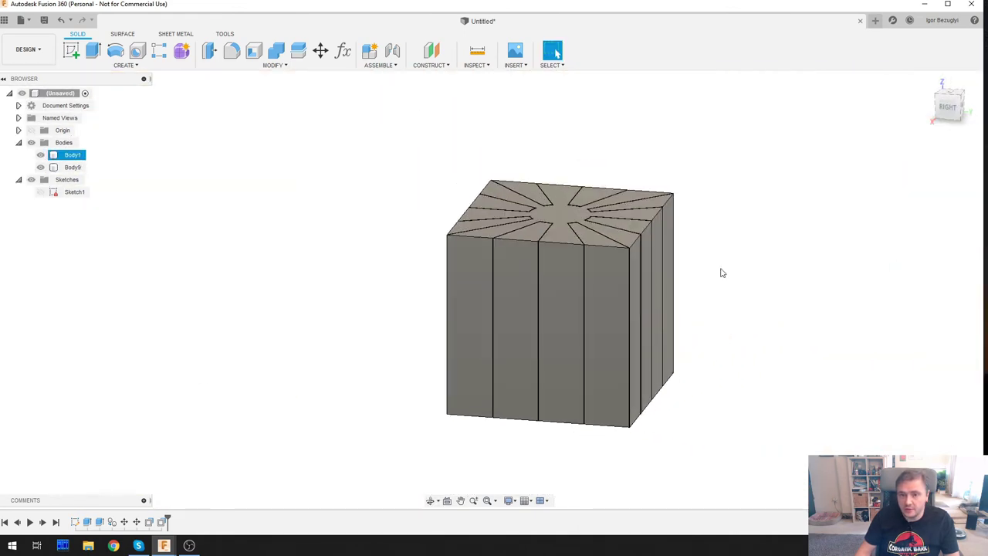
shift+middle_drag(891, 179, 970, 111)
click(953, 103)
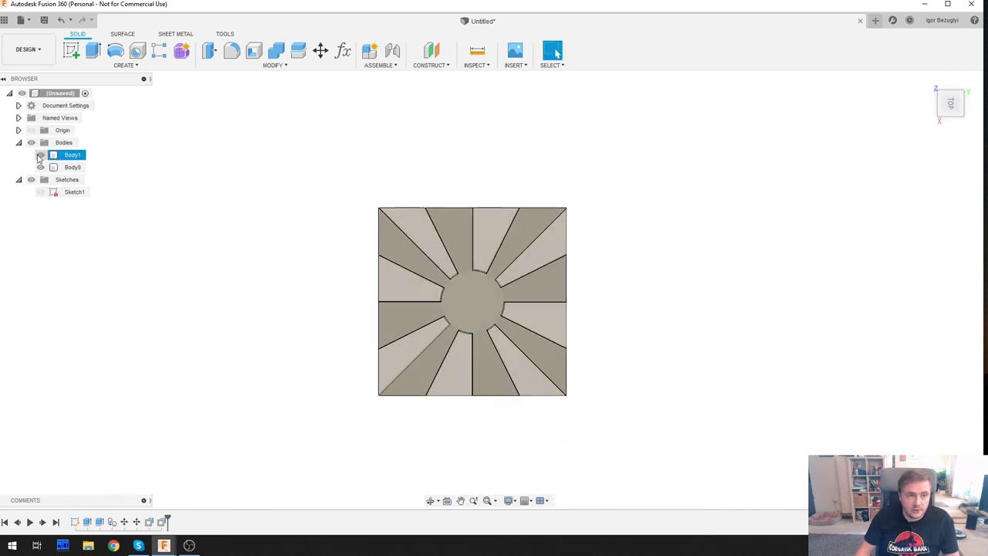
Hide Body1 and orbit the remaining star body into a 3-D view.
click(40, 155)
drag(579, 436, 551, 240)
key(Escape)
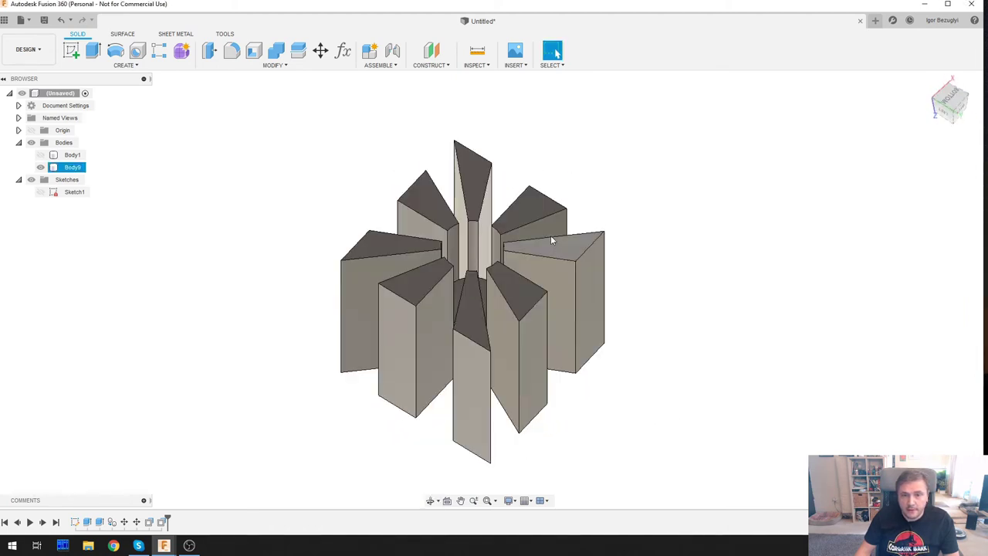
Start an Offset Face on Body9 and pick the first wedge side faces, including the tall wedge's faces.
click(270, 67)
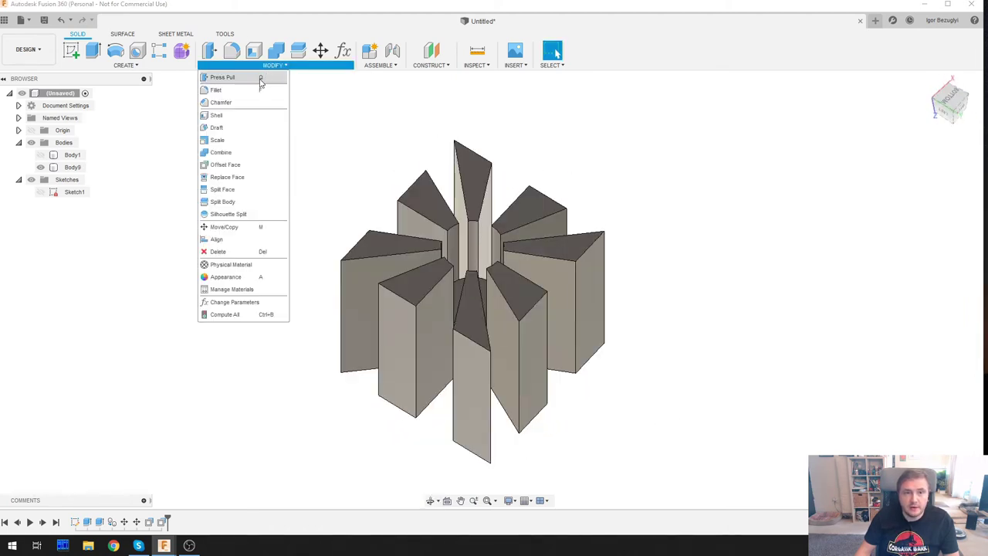
click(247, 164)
scroll(481, 256, down, 1)
scroll(470, 231, up, 4)
click(456, 221)
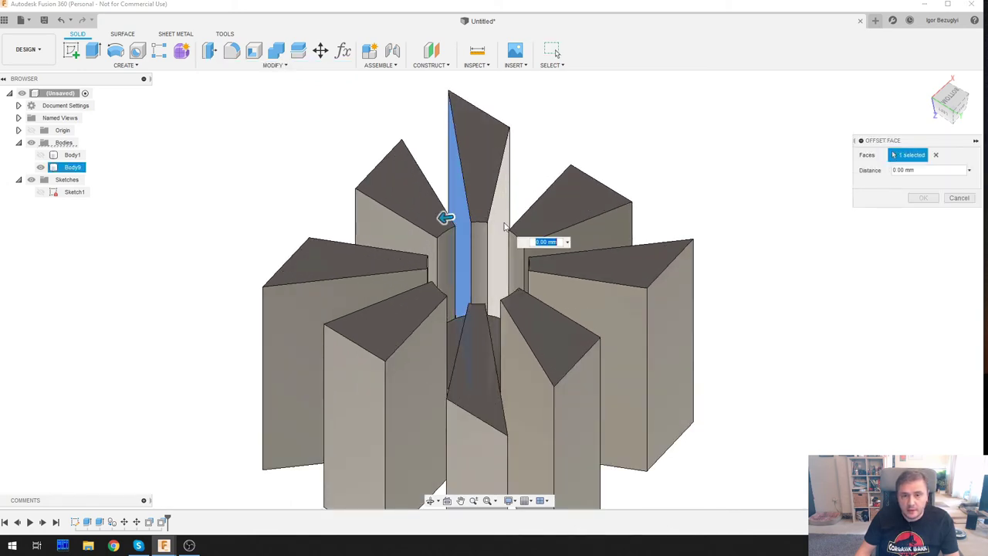
click(512, 220)
shift+middle_drag(512, 221, 313, 205)
click(313, 204)
shift+middle_drag(705, 251, 366, 203)
click(466, 199)
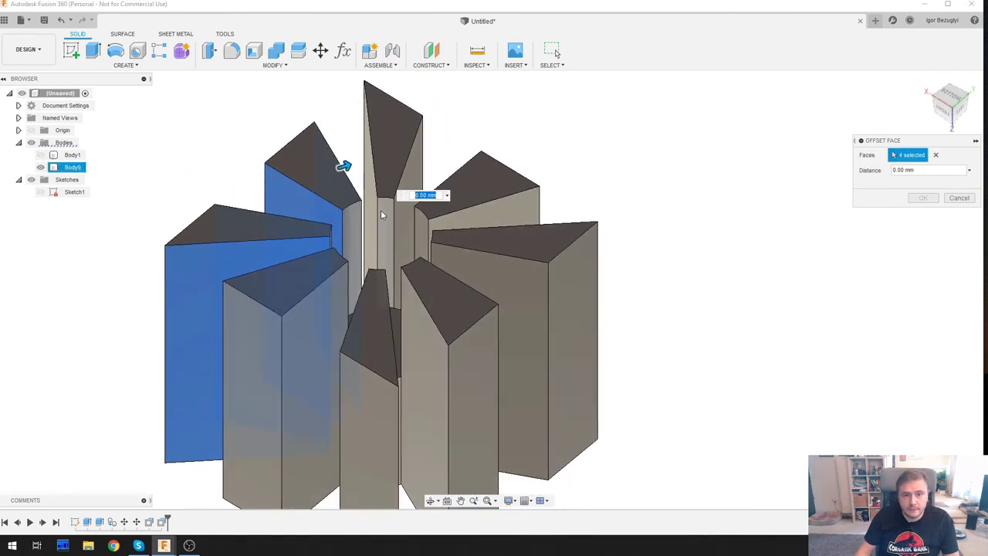
click(402, 199)
shift+middle_drag(386, 213, 332, 173)
click(407, 178)
click(412, 177)
click(332, 173)
Select the remaining wedge side faces and offset all 16 by -tolerance/2.
mouse_move(754, 205)
shift+middle_down()
mouse_move(716, 203)
mouse_move(736, 209)
shift+middle_up()
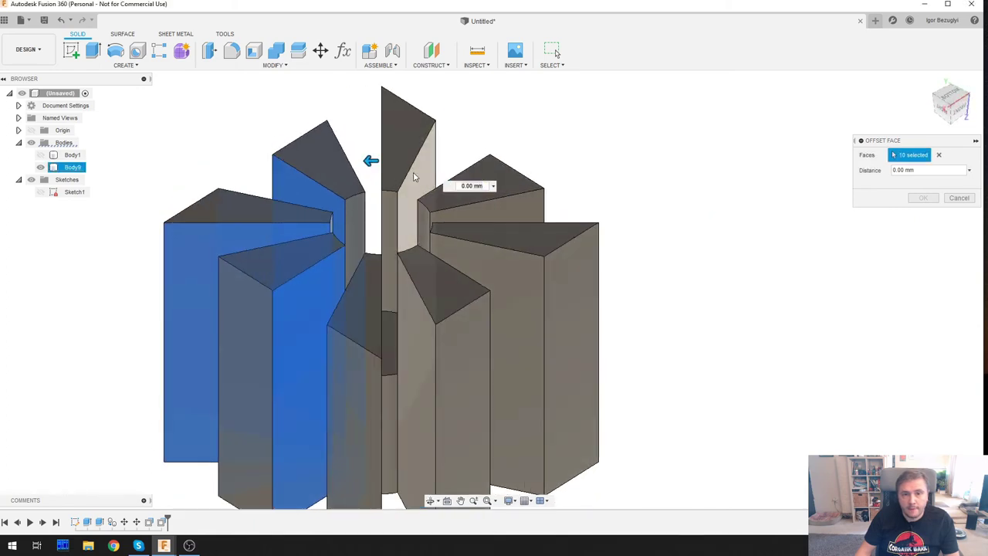
shift+middle_drag(432, 185, 393, 187)
click(392, 187)
click(432, 166)
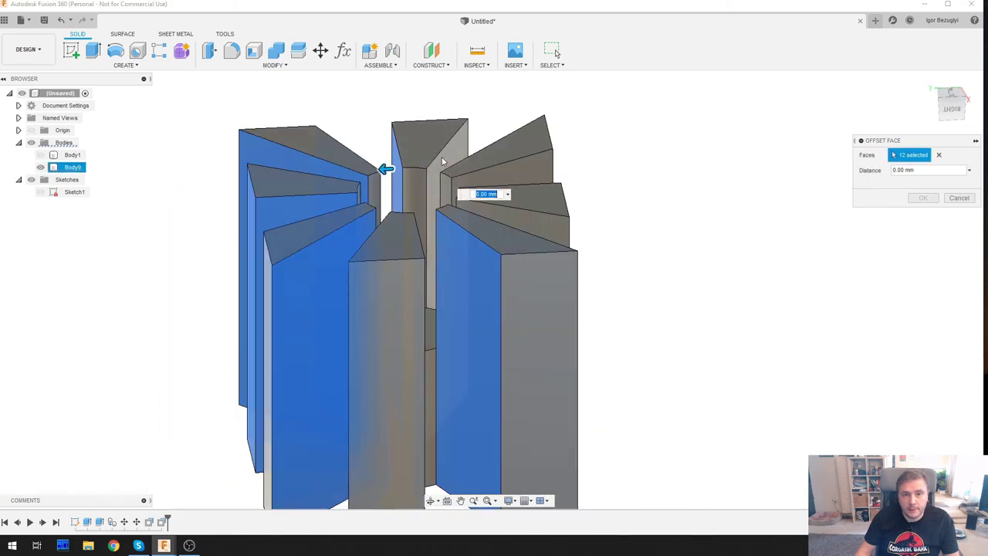
click(451, 162)
shift+middle_drag(451, 162, 319, 206)
click(378, 176)
click(319, 205)
click(351, 153)
shift+middle_drag(351, 152, 480, 183)
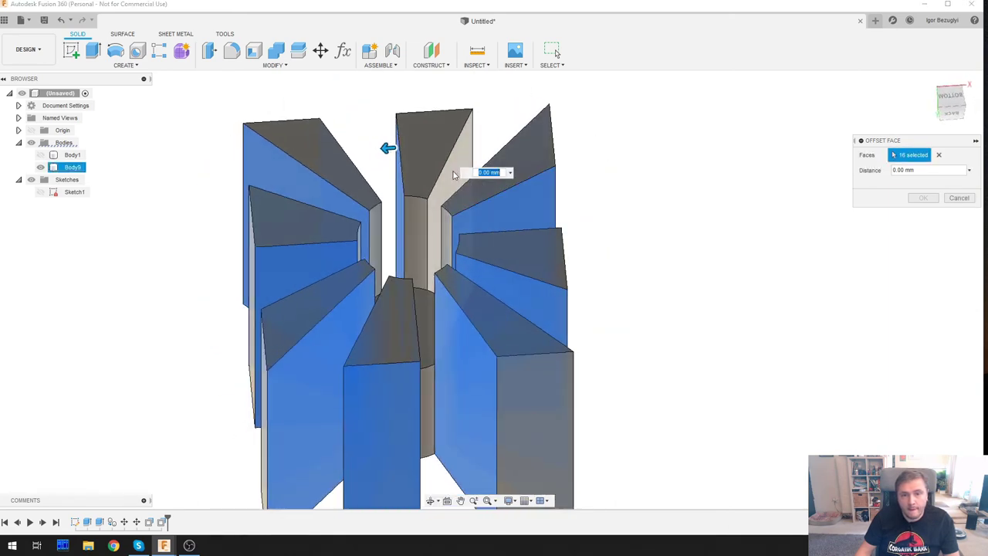
click(322, 227)
shift+middle_drag(322, 227, 577, 260)
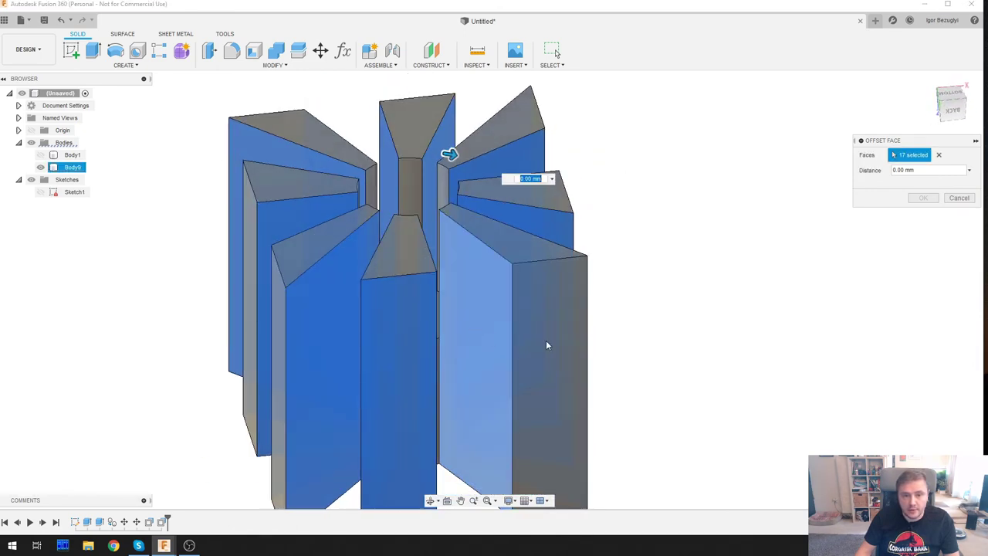
shift+middle_drag(630, 353, 592, 337)
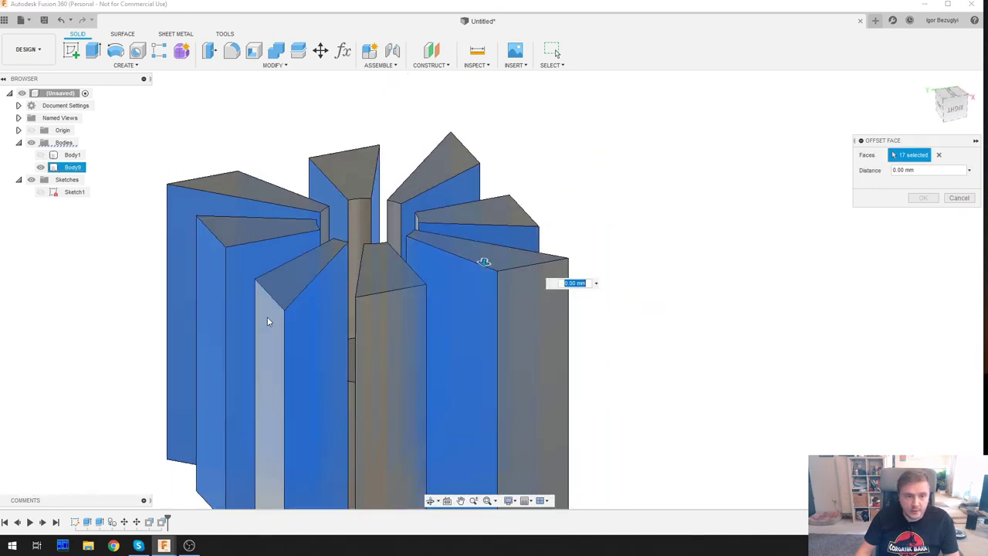
shift+middle_drag(537, 307, 474, 254)
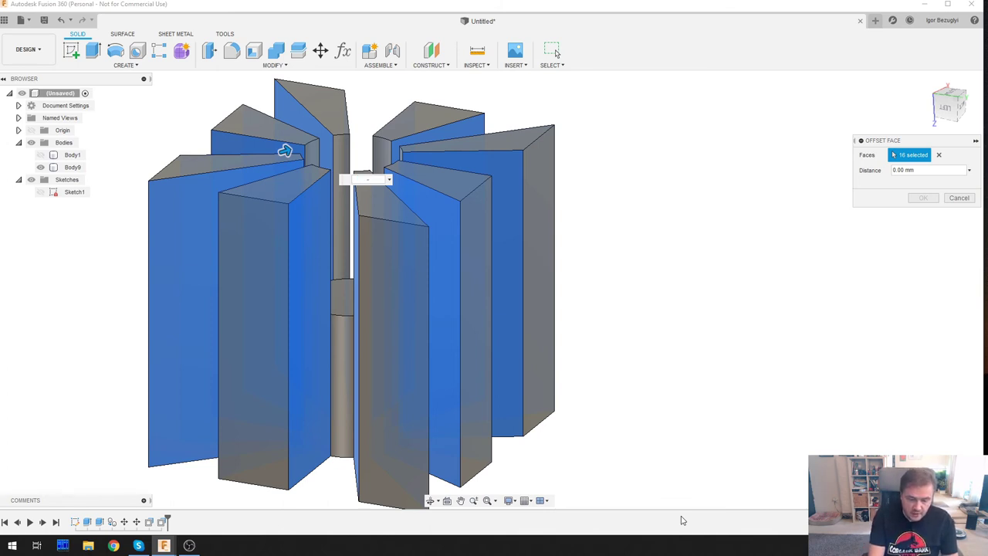
key(Return)
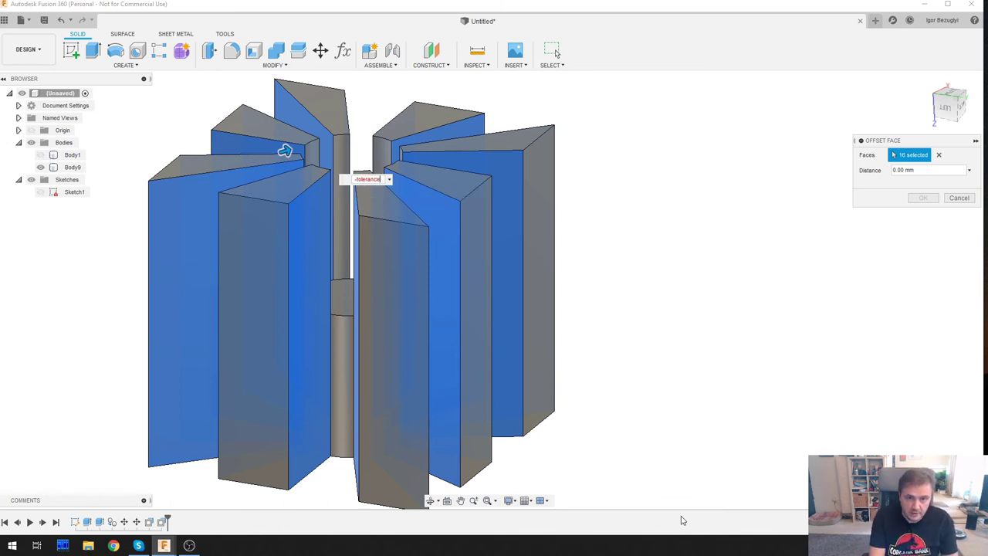
key(Return)
key(Return)
shift+middle_drag(723, 307, 739, 287)
Offset Body9's eight curved inner wedge faces by -tolerance, pulling them back from the core.
click(282, 68)
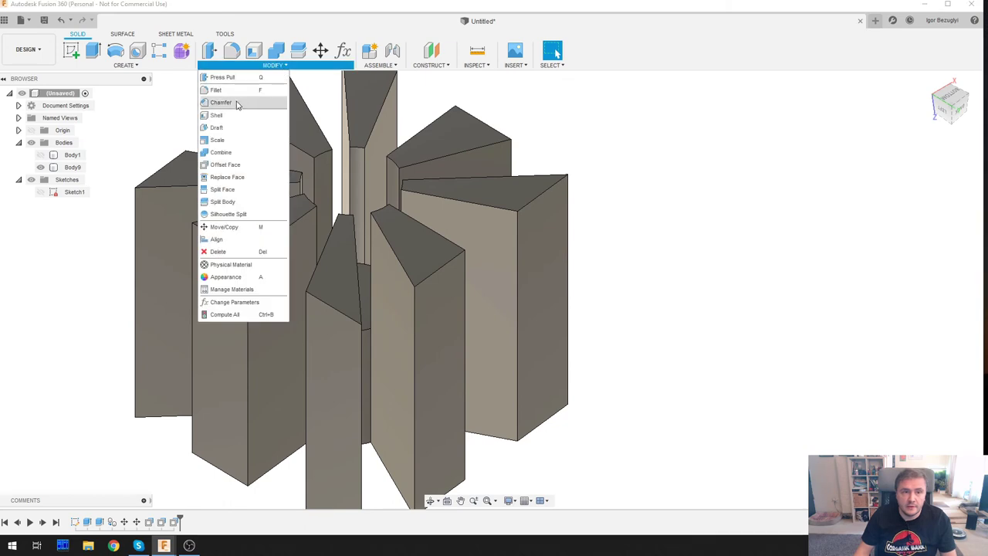
click(231, 168)
click(324, 175)
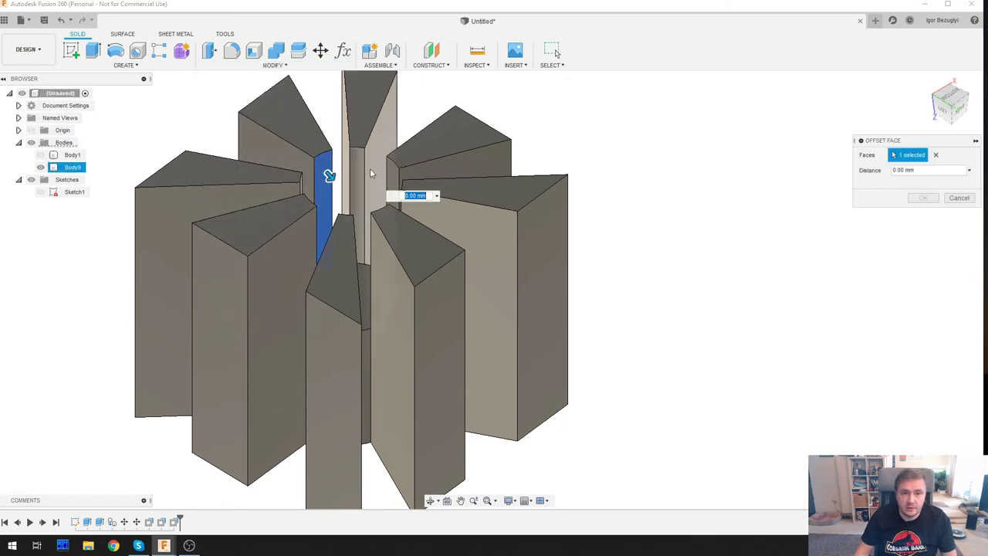
click(358, 173)
shift+middle_drag(359, 172, 533, 247)
click(321, 181)
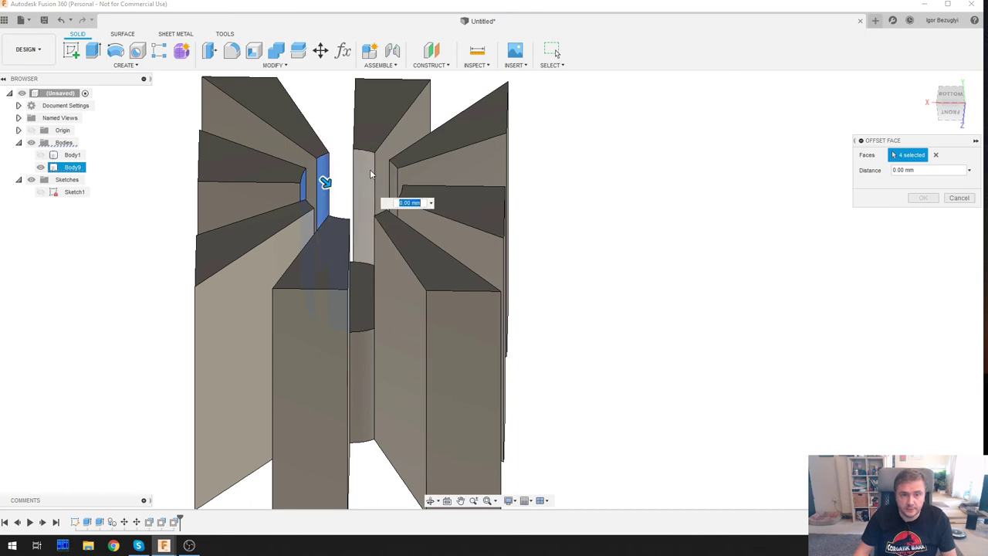
click(361, 183)
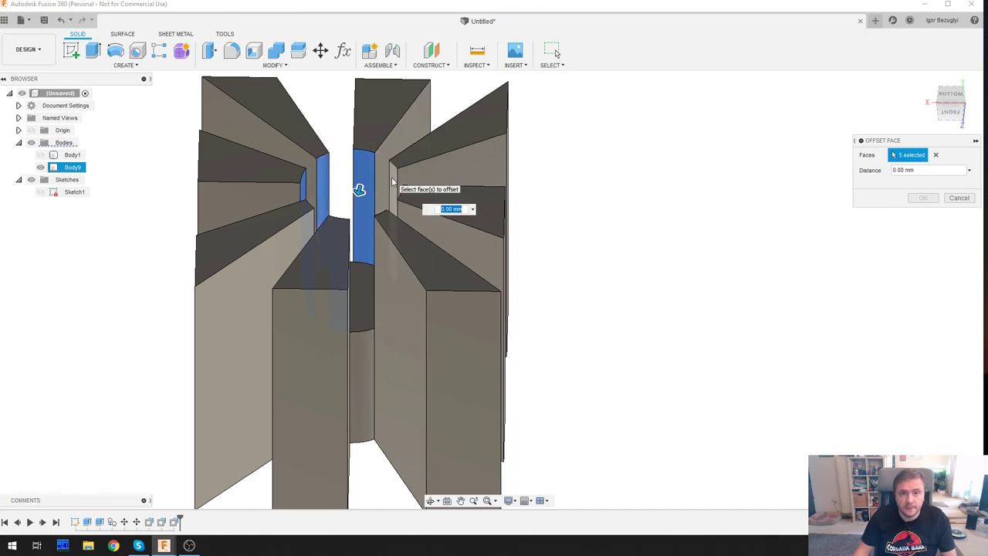
shift+middle_drag(381, 182, 313, 190)
mouse_move(471, 224)
shift+middle_down()
mouse_move(461, 234)
mouse_move(470, 238)
shift+middle_up()
click(371, 202)
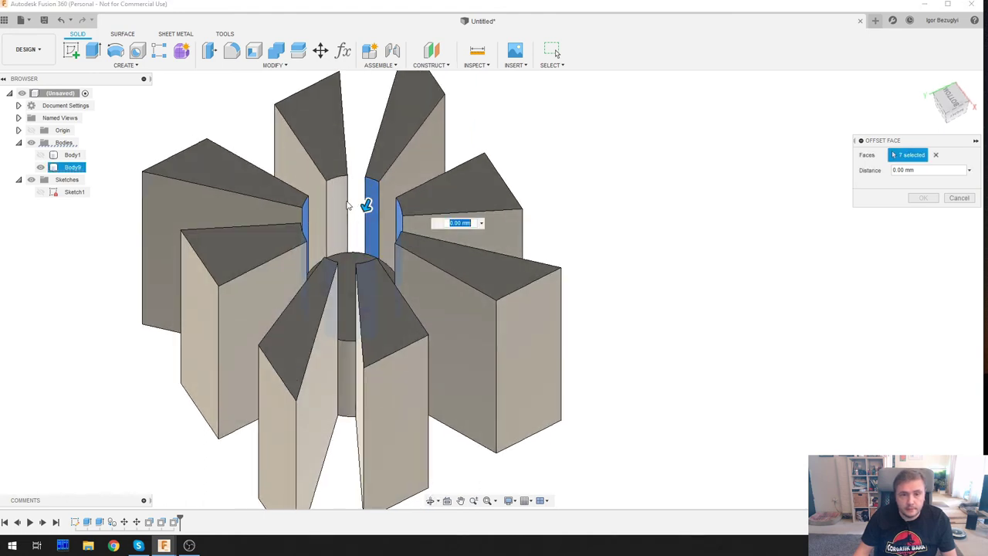
click(333, 206)
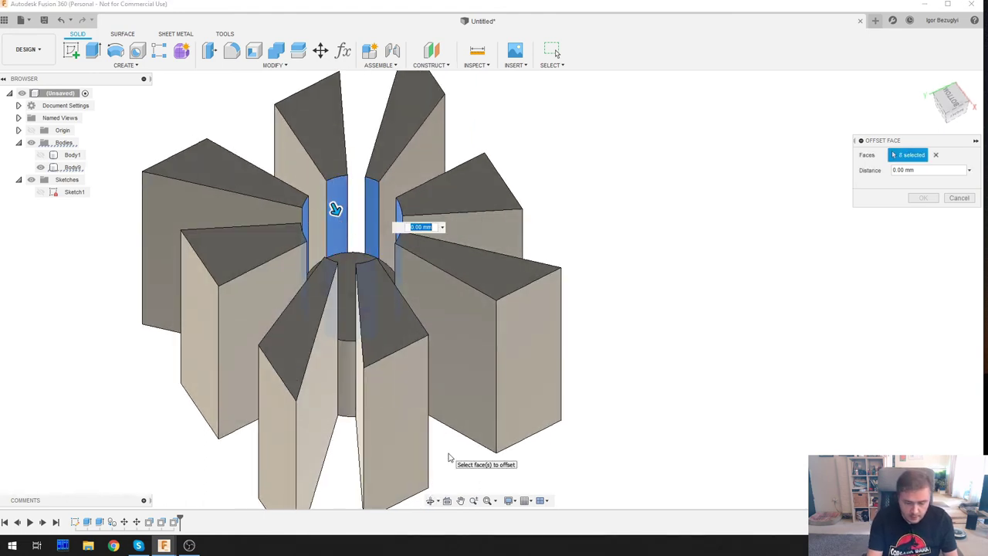
text(-tole)
key(Return)
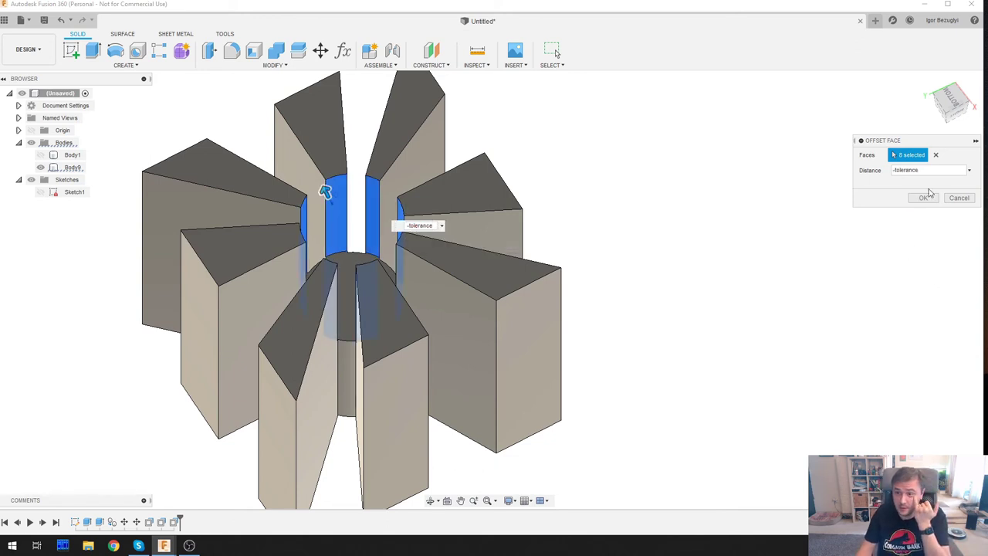
click(924, 197)
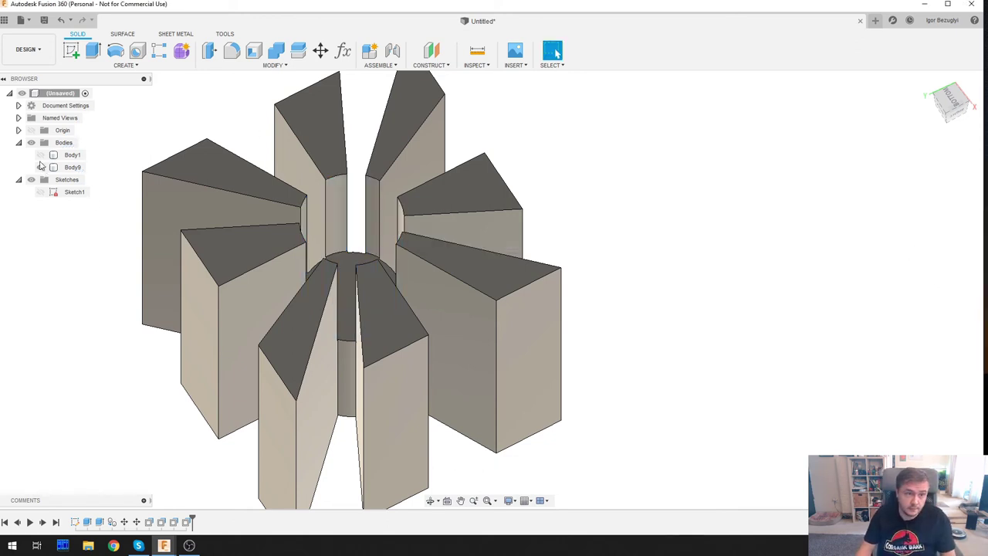
Unhide Body1 and orbit the assembled cube to inspect its top and underside gaps.
click(40, 155)
shift+middle_drag(562, 331, 341, 322)
scroll(433, 328, up, 2)
scroll(432, 329, down, 4)
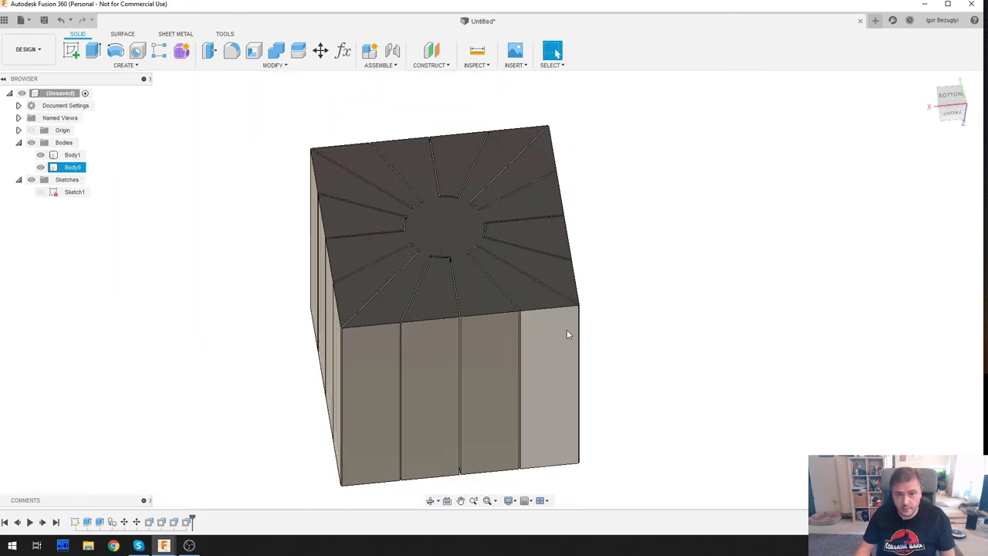
shift+middle_drag(569, 335, 272, 108)
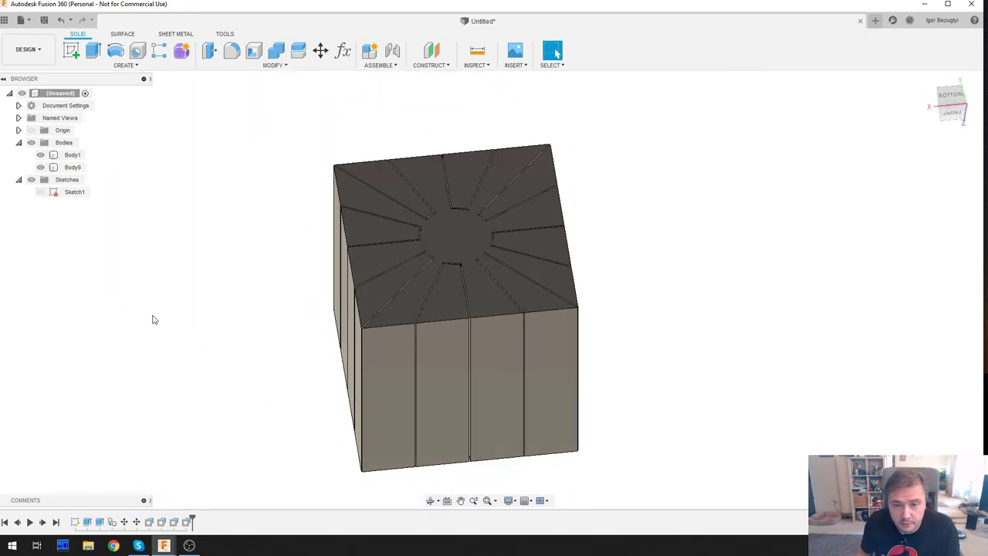
mouse_move(204, 277)
shift+middle_down()
mouse_move(233, 223)
mouse_move(173, 159)
mouse_move(200, 139)
mouse_move(175, 227)
mouse_move(183, 265)
mouse_move(229, 287)
mouse_move(196, 289)
shift+middle_up()
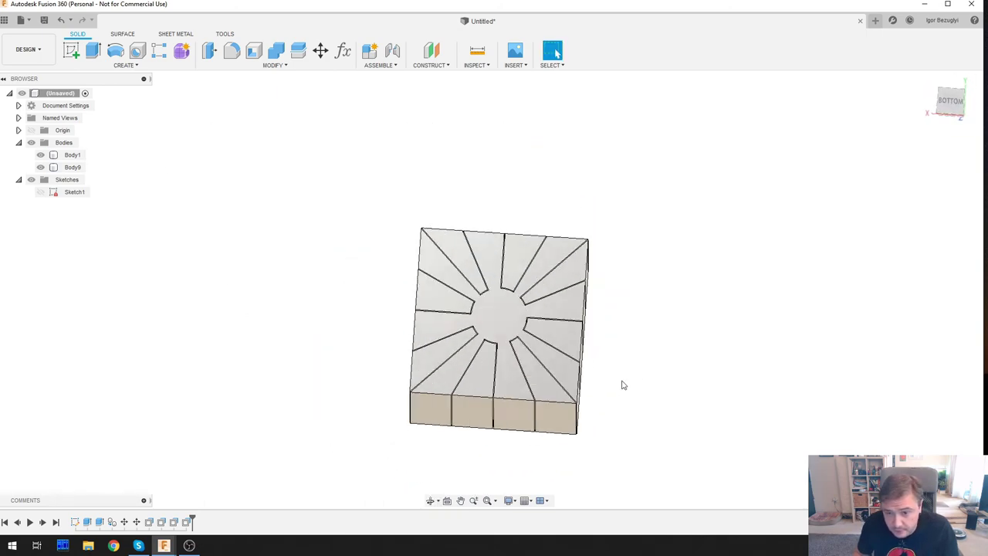
scroll(622, 384, up, 3)
scroll(538, 384, down, 5)
click(618, 393)
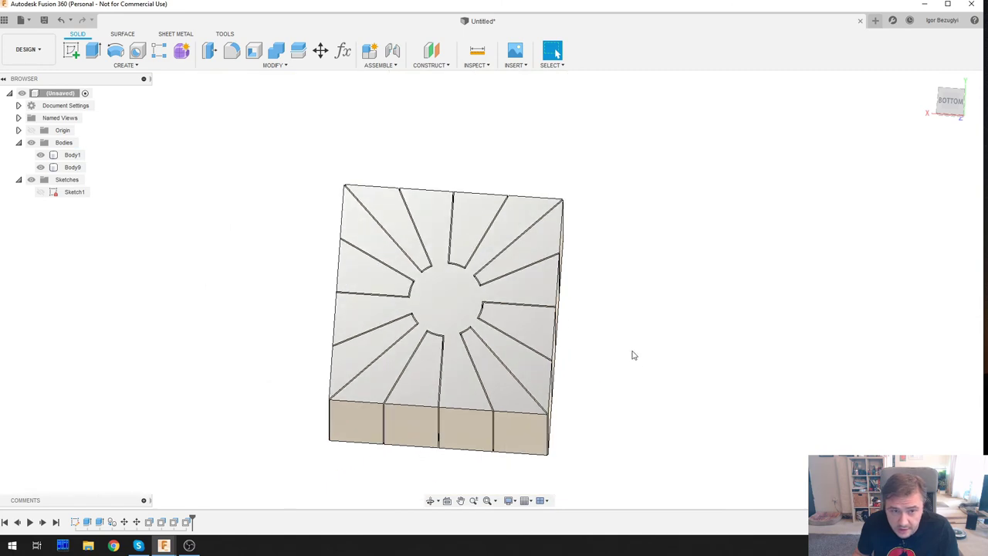
shift+middle_drag(635, 362, 611, 333)
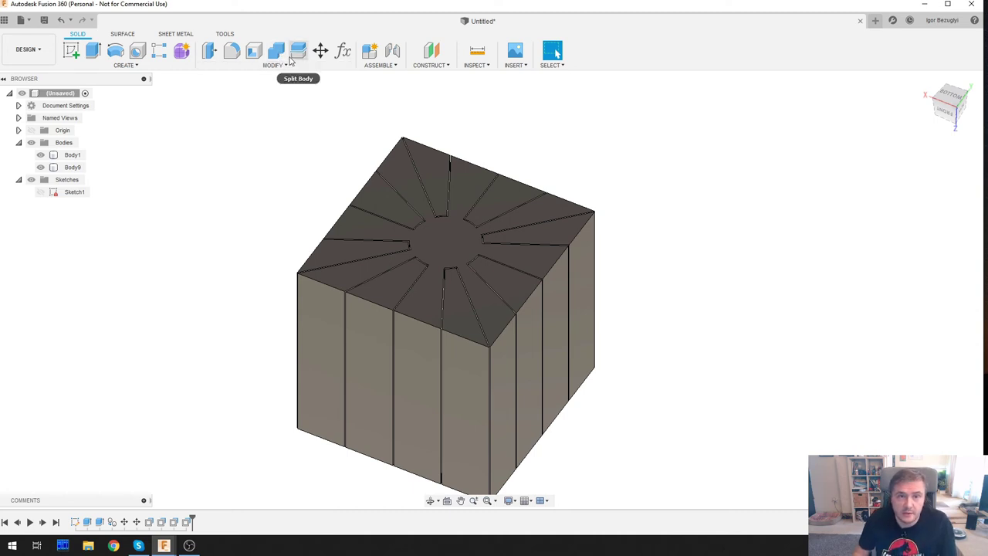
In the user parameters, set size to 180 mm and c_diam to 80 mm.
click(343, 51)
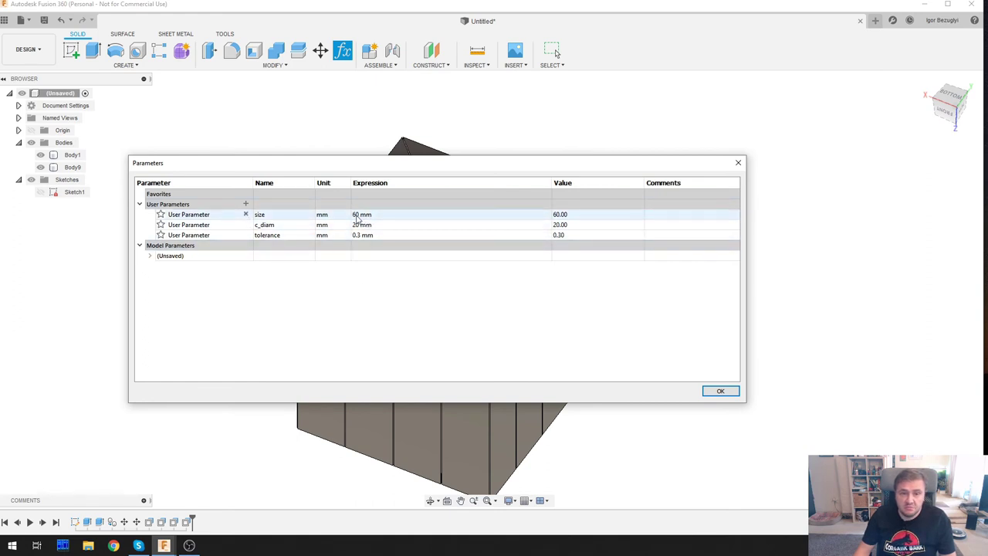
double_click(359, 216)
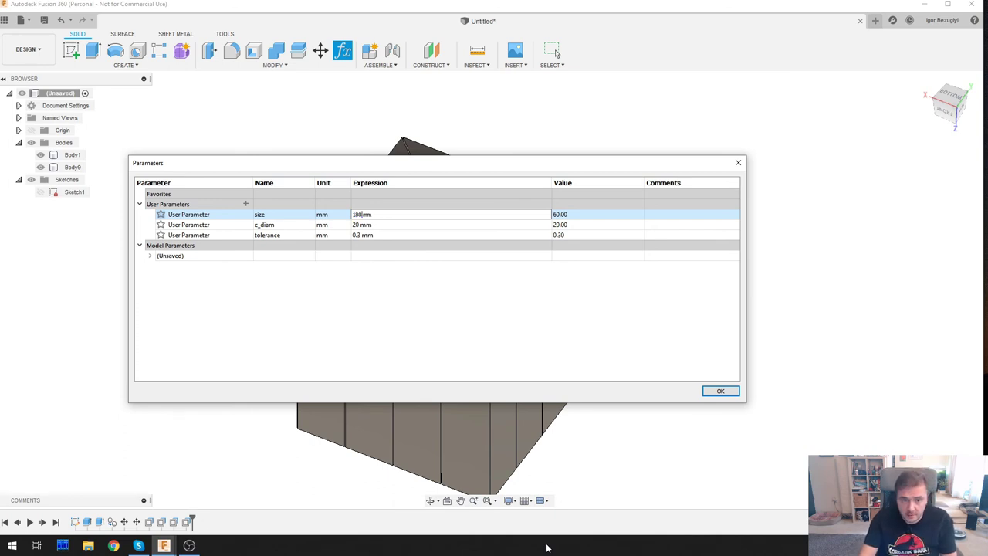
key(Tab)
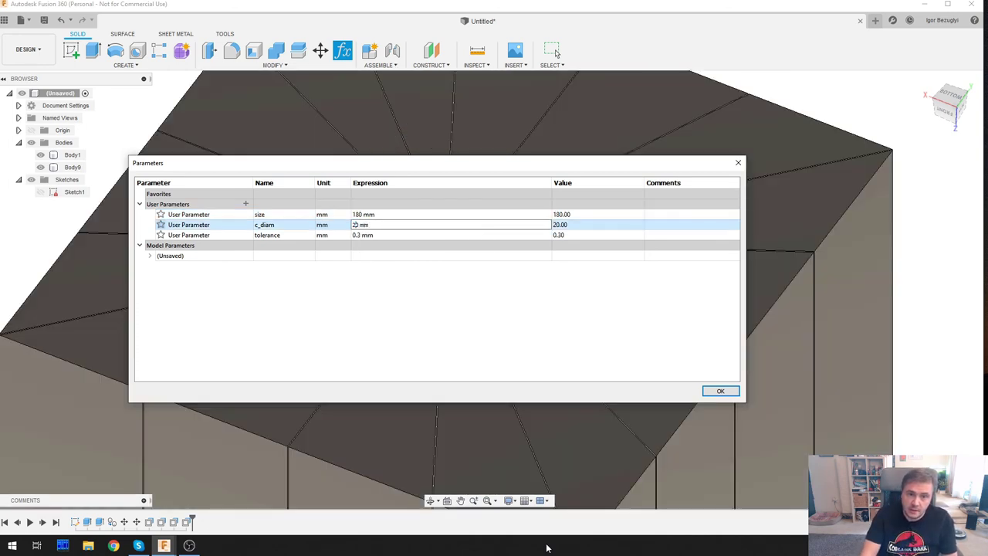
text(25 mm)
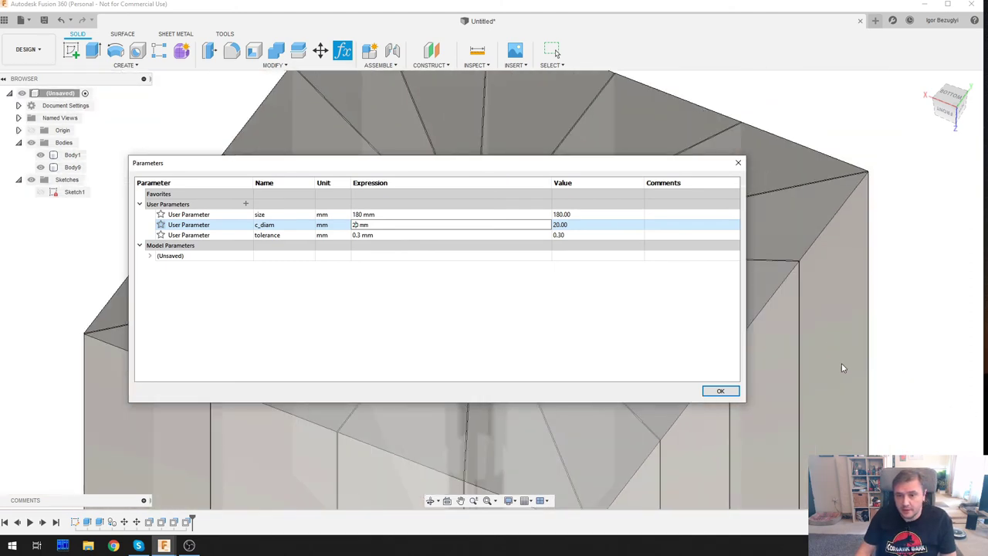
drag(447, 165, 220, 43)
key(ctrl+z)
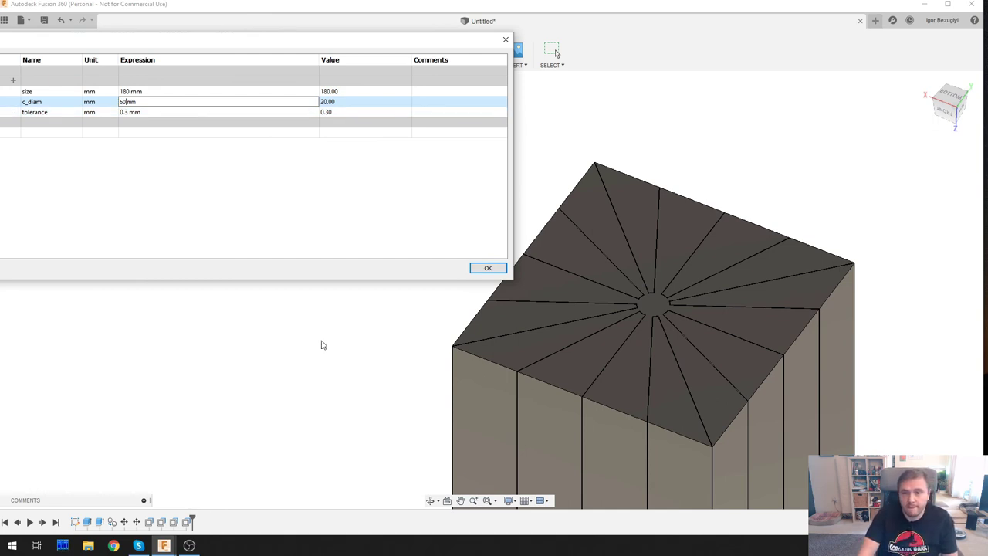
text(60)
key(Tab)
key(shift+Tab)
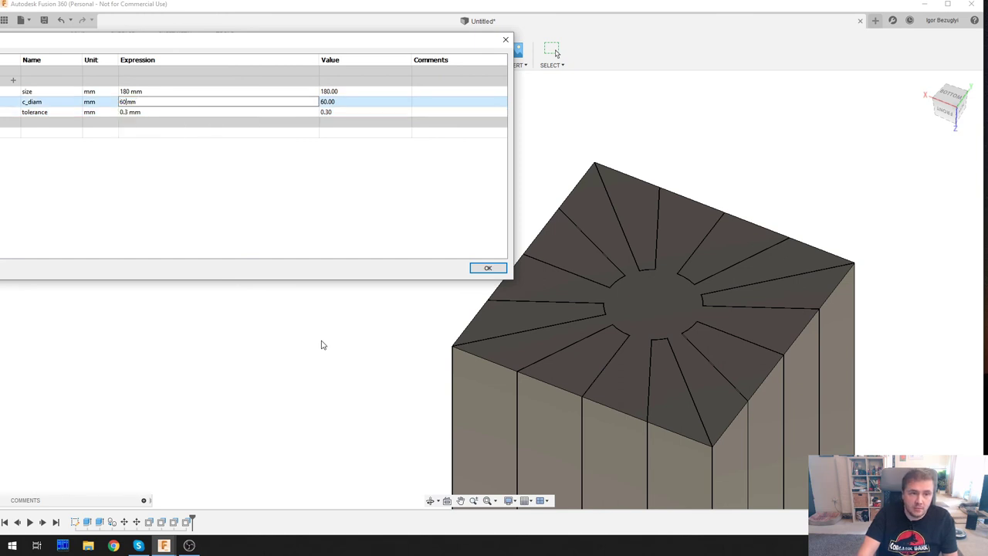
key(Tab)
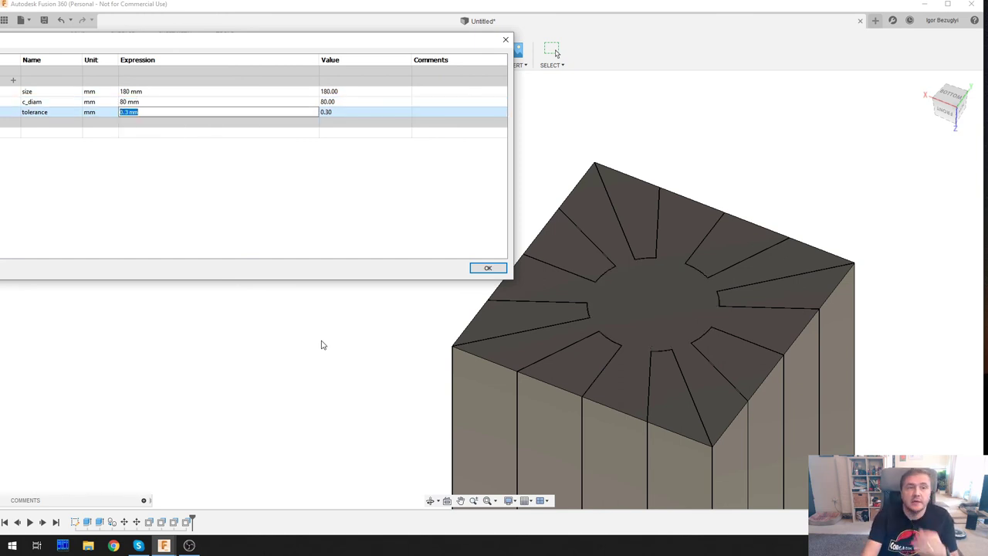
Set tolerance to 5 mm and orbit to inspect the widened gaps from the side.
key(Right)
key(Left)
key(Left)
key(Left)
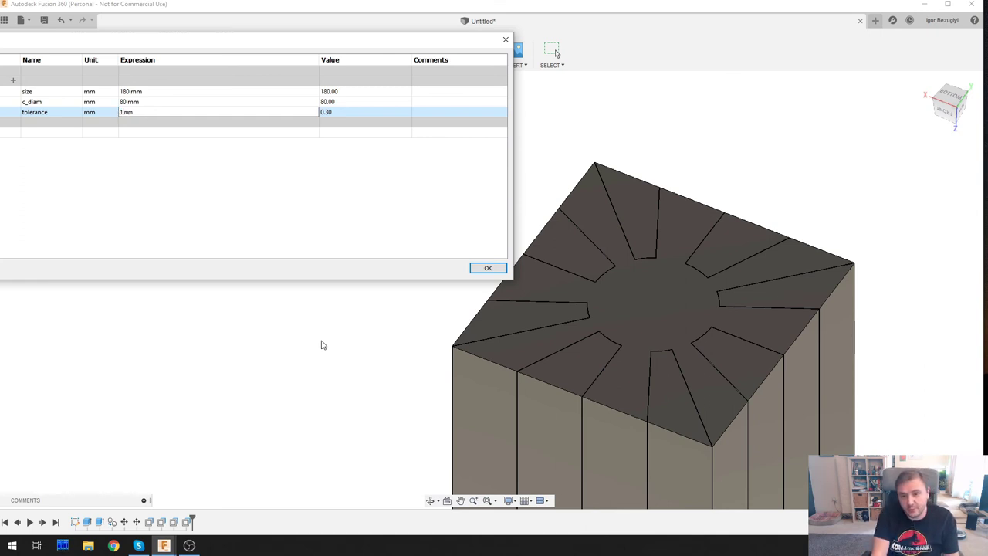
key(Return)
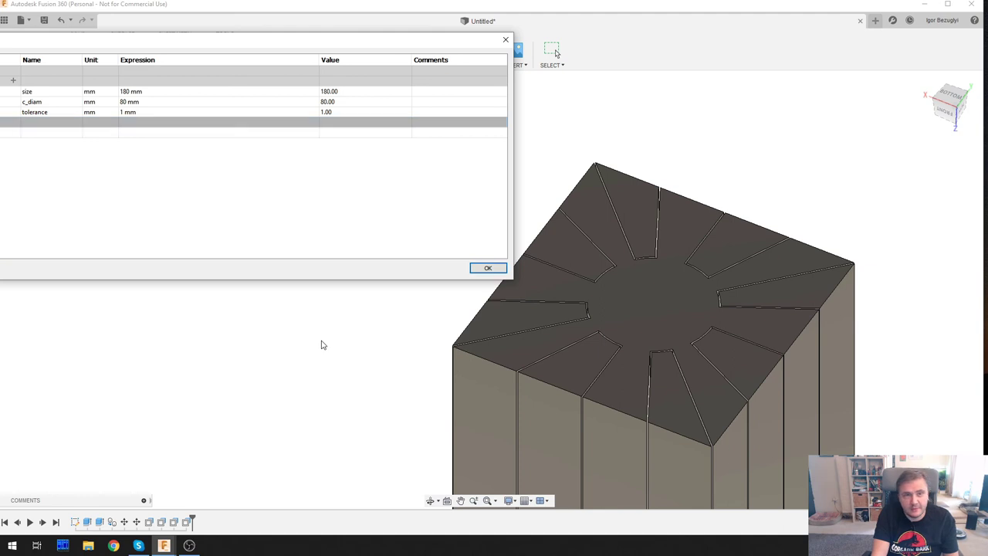
click(120, 114)
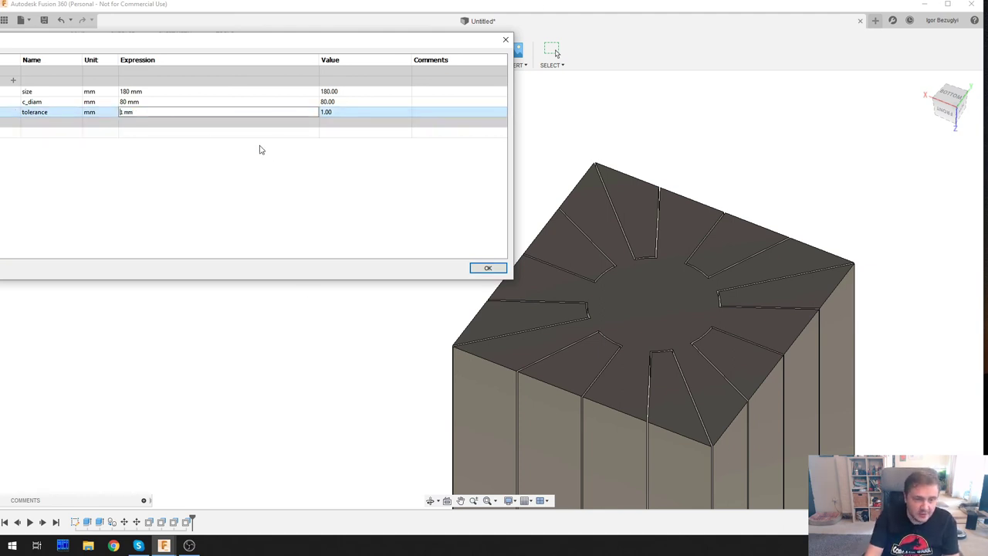
text(5)
key(Return)
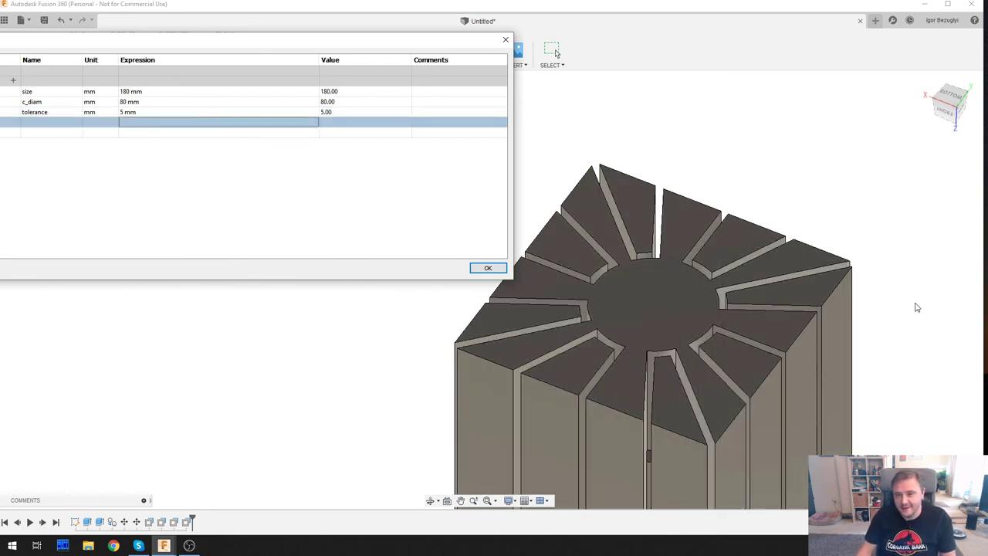
shift+middle_drag(912, 303, 802, 285)
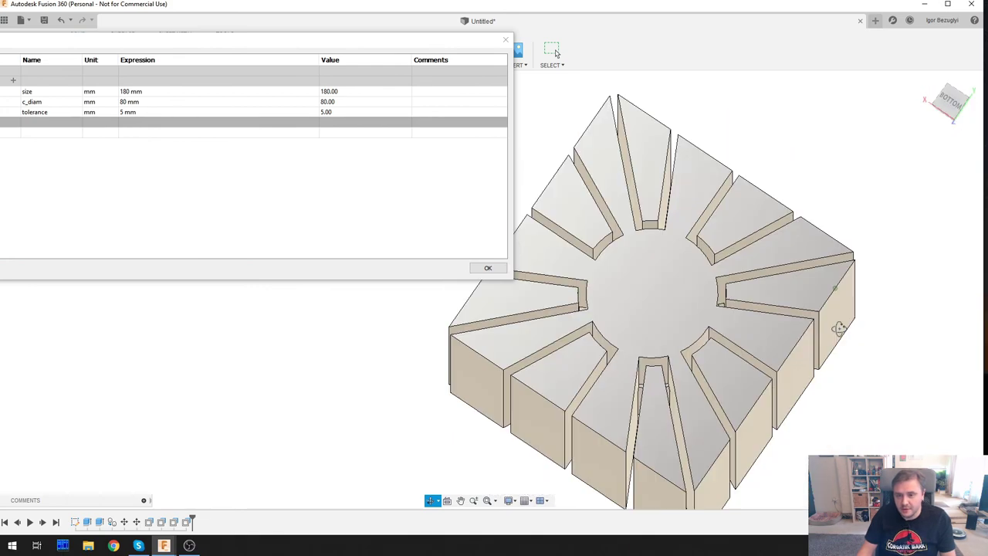
drag(839, 327, 768, 259)
Set the parameters back to size 60 mm, c_diam 30 mm and tolerance 0.4 mm.
key(Escape)
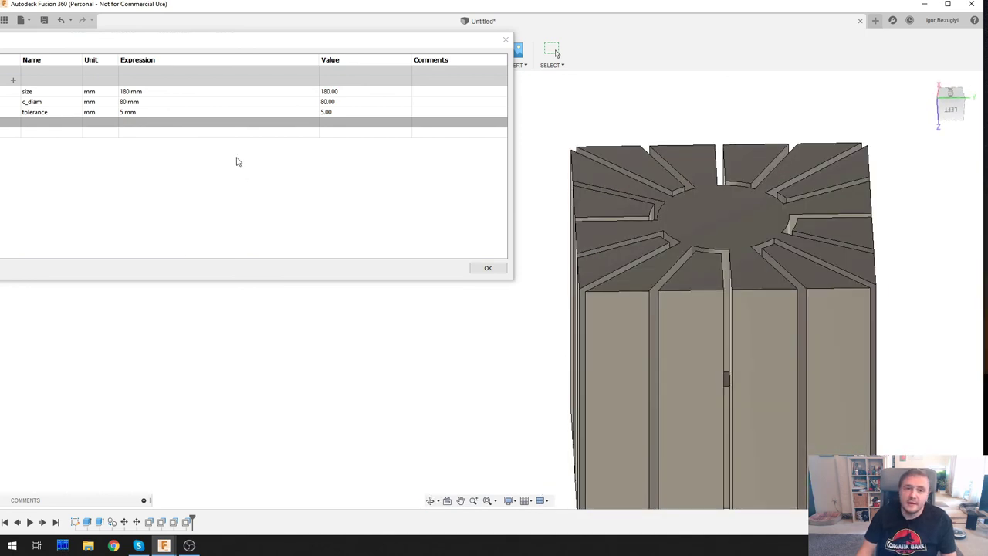
click(125, 91)
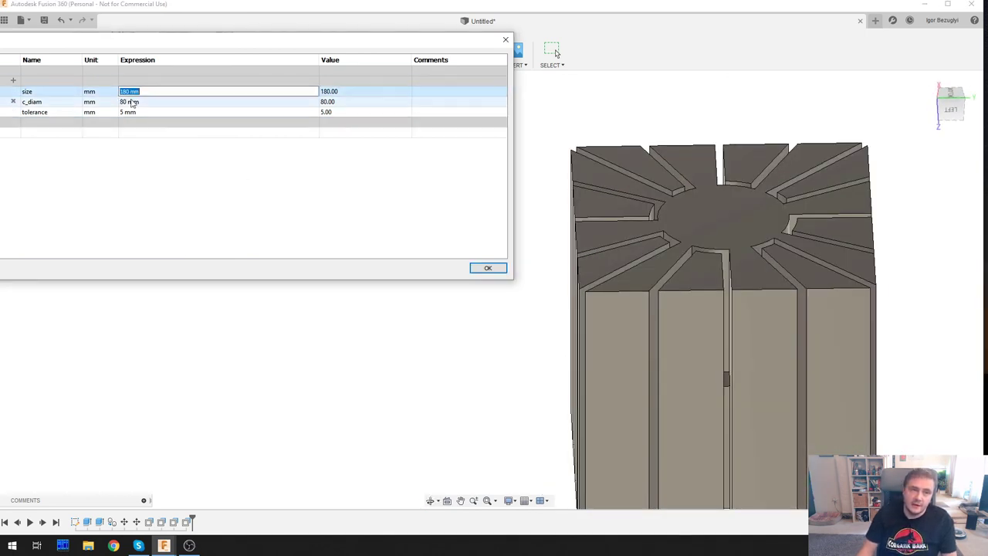
key(End)
key(Left)
key(Left)
key(Left)
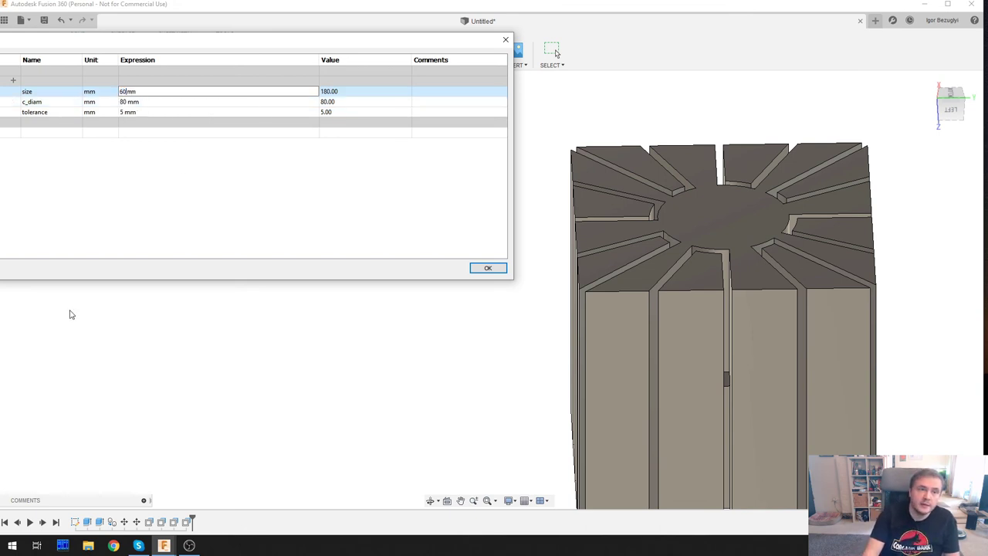
text(60)
key(Return)
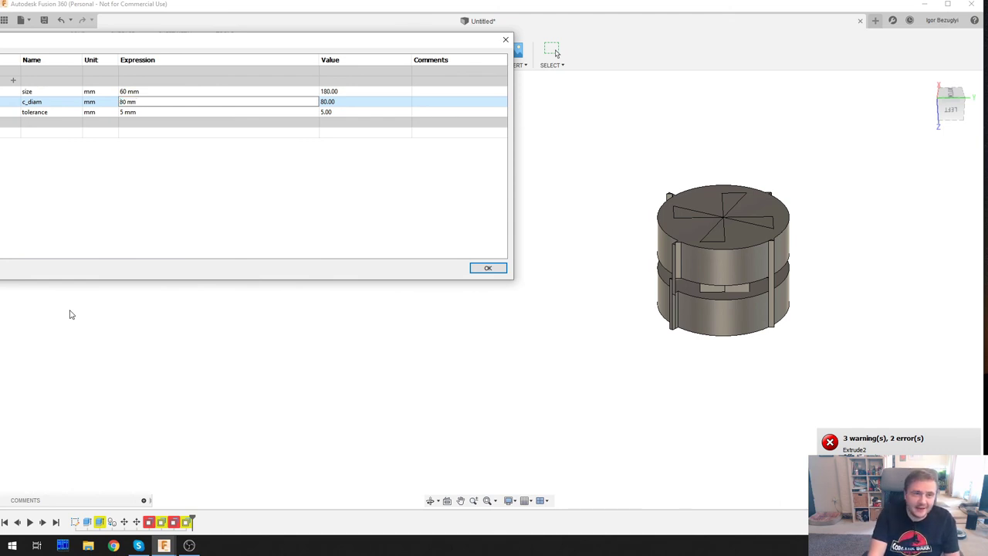
key(Delete)
key(Delete)
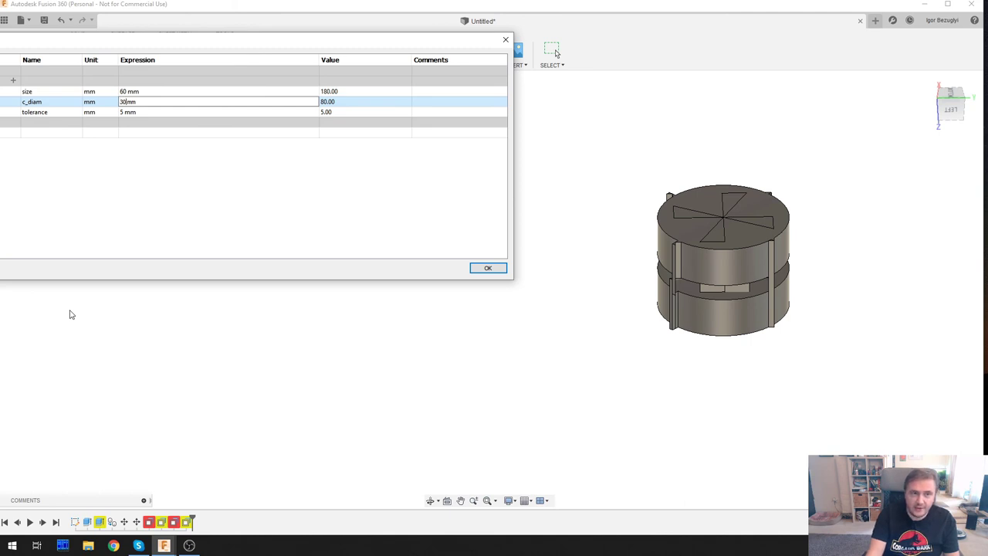
key(Tab)
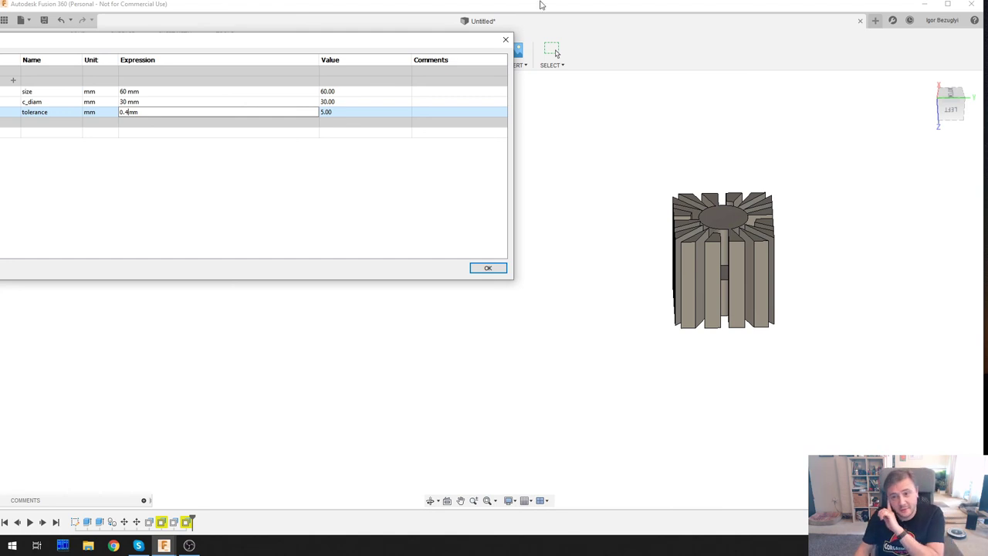
key(Return)
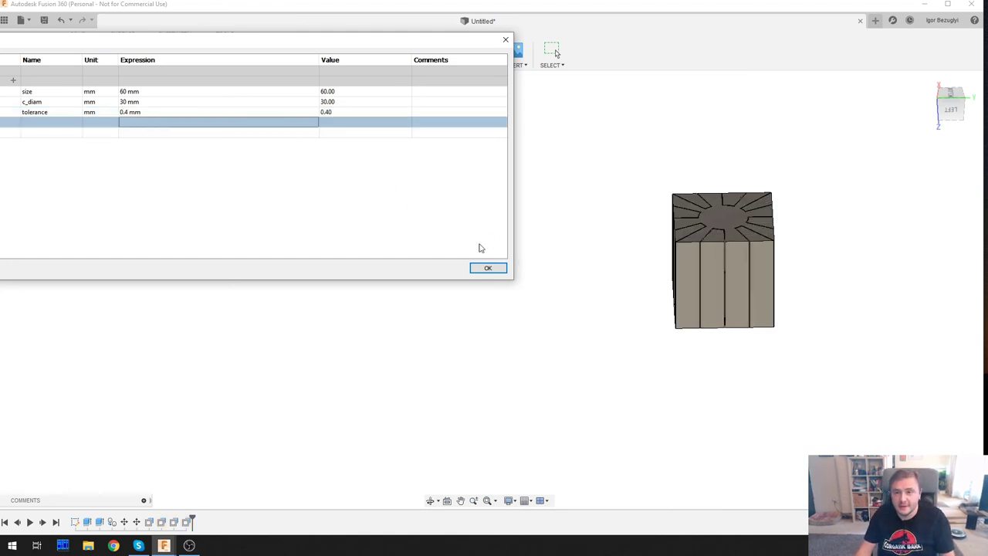
click(487, 268)
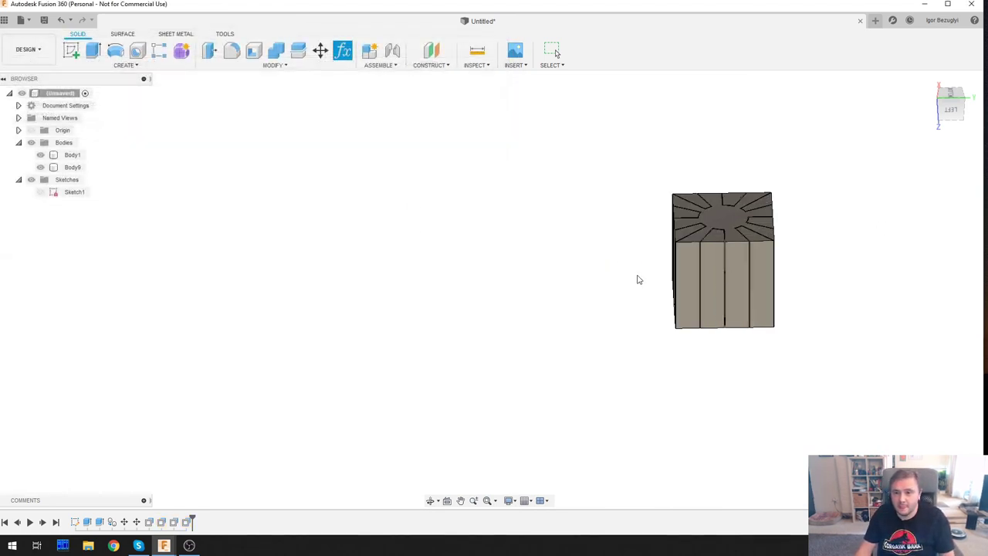
scroll(423, 333, up, 5)
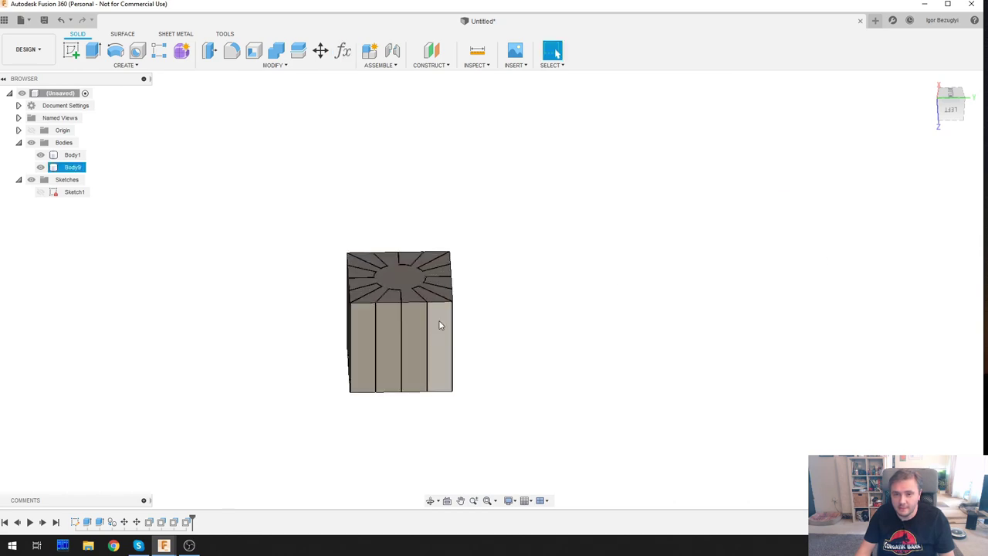
mouse_move(545, 197)
mouse_down()
mouse_move(463, 227)
mouse_move(535, 206)
mouse_up()
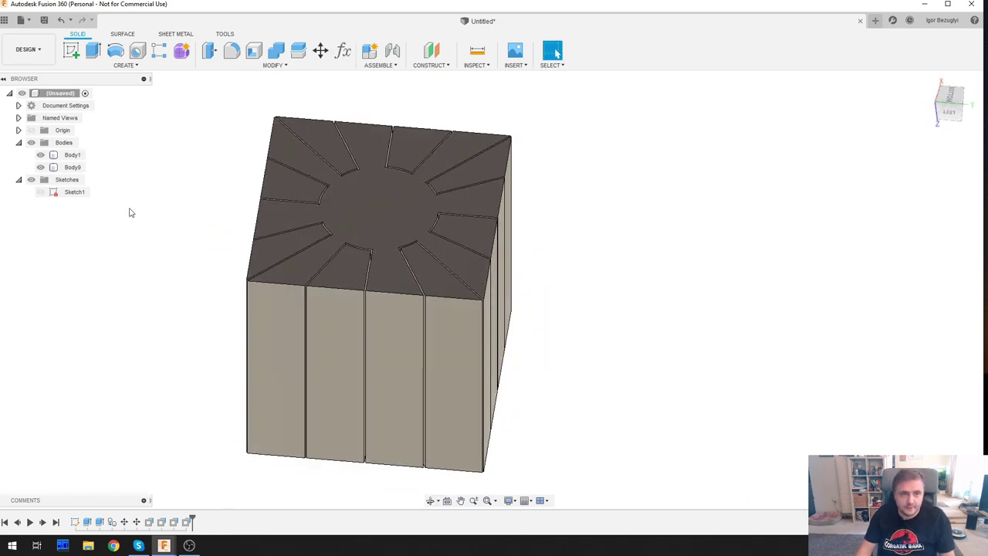